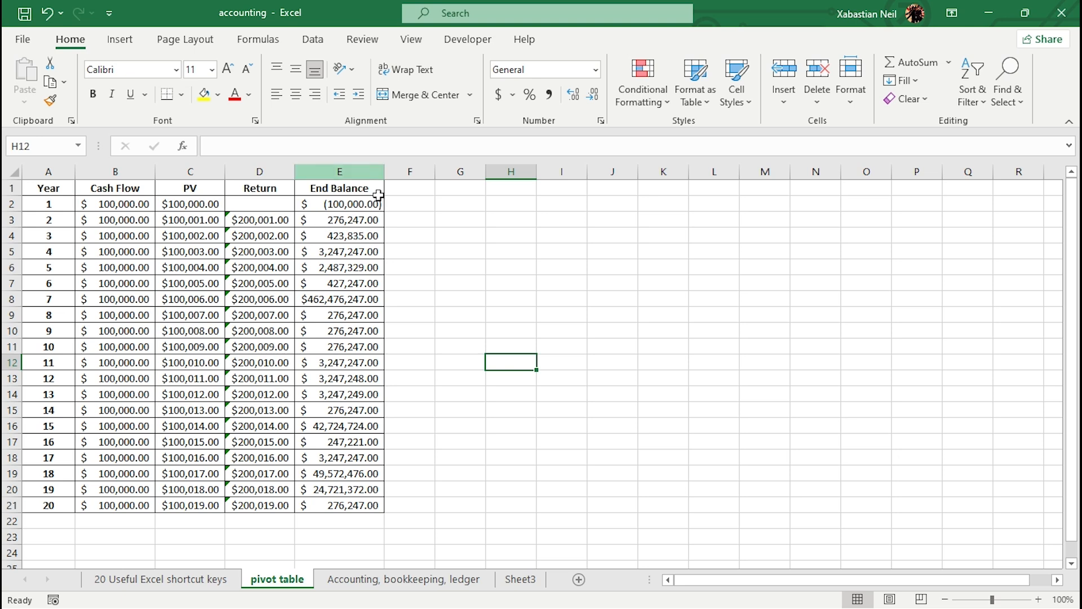
Step: Check the underlying values of the first three End Balance cells, E2 to E4, without changing them
double_click(316, 206)
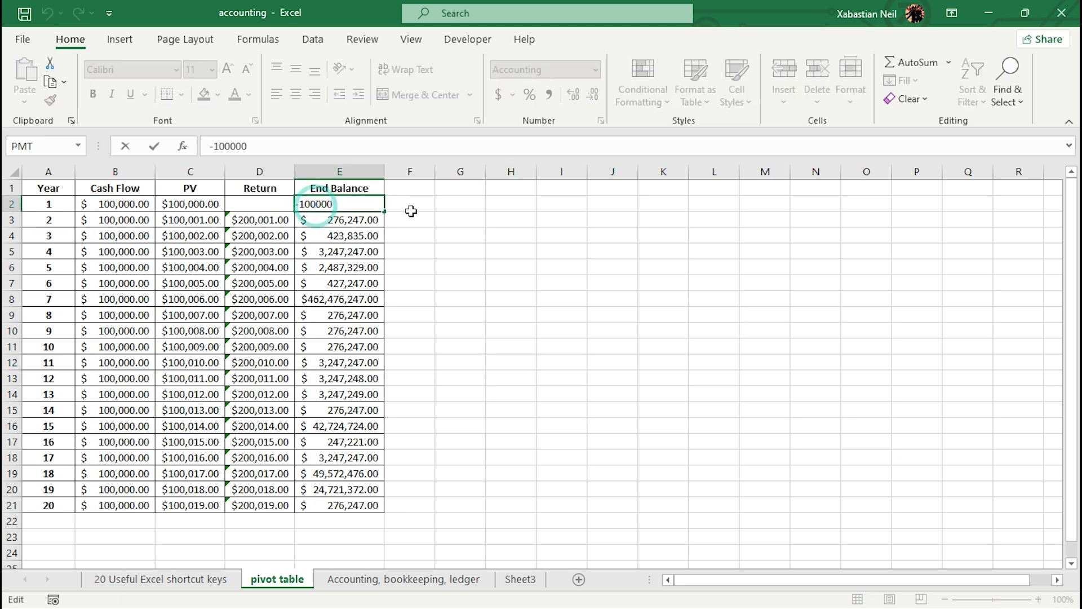
left_click(411, 210)
double_click(345, 221)
left_click(429, 228)
double_click(367, 237)
left_click(457, 234)
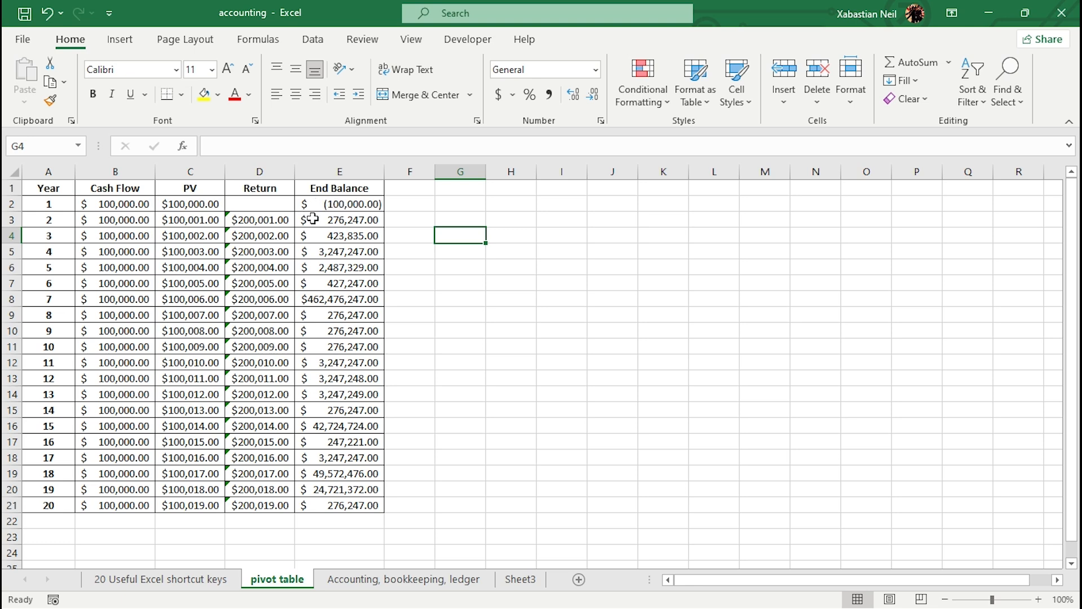
left_click(420, 220)
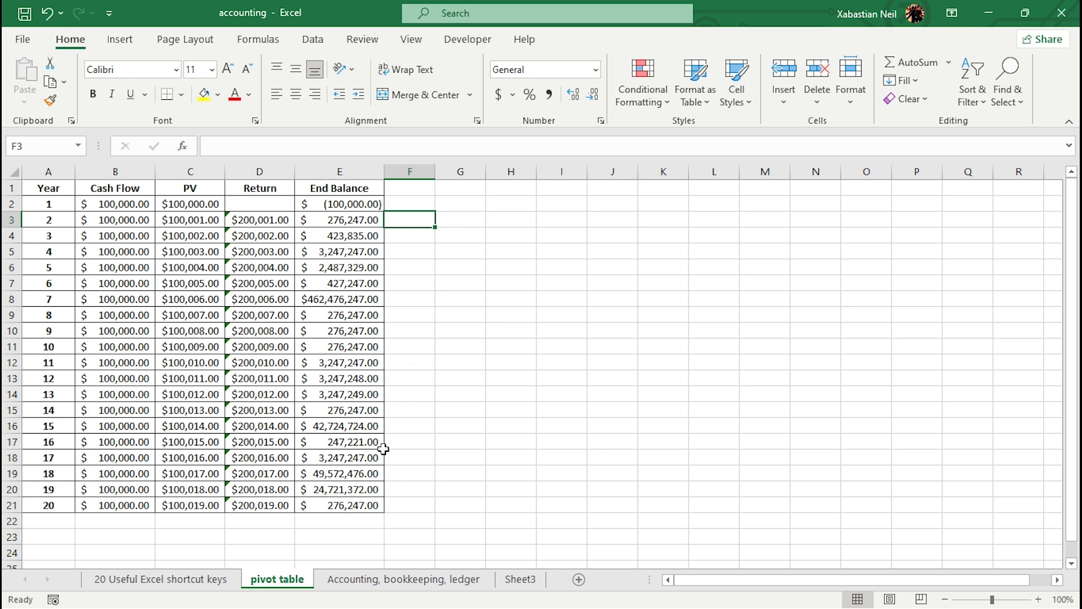
Step: Select the whole data table A1:E21, including the header row
left_click_drag(374, 510, 55, 191)
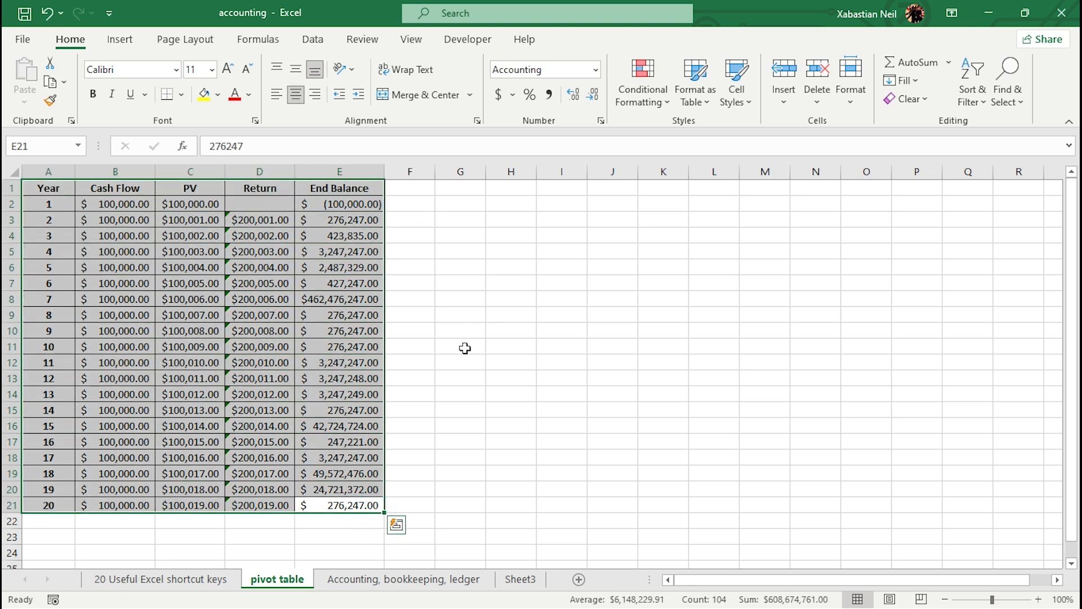
left_click(461, 347)
left_click(57, 185)
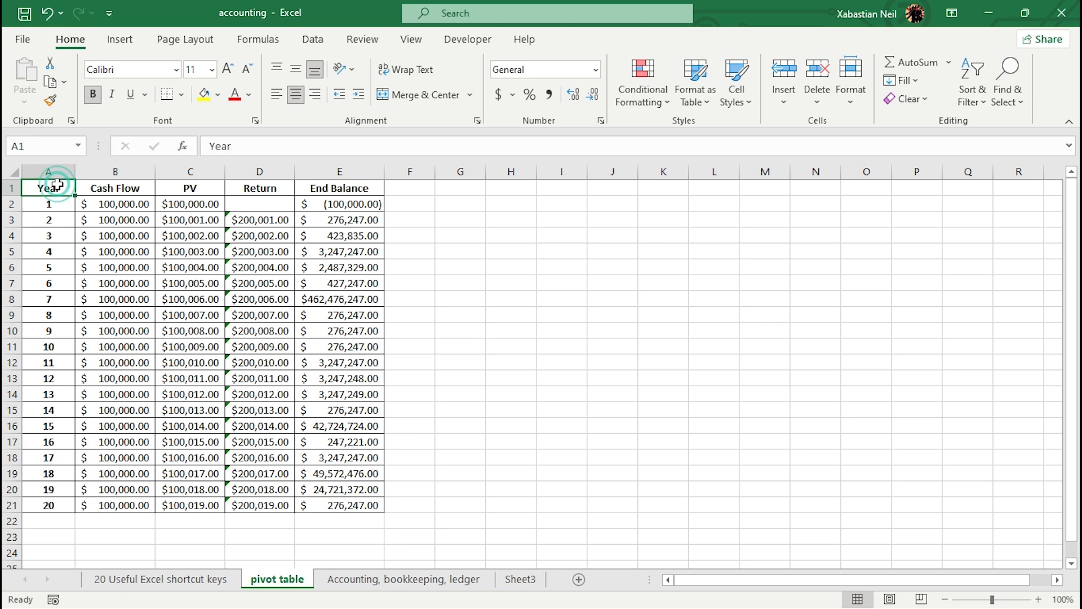
key("ctrl+a")
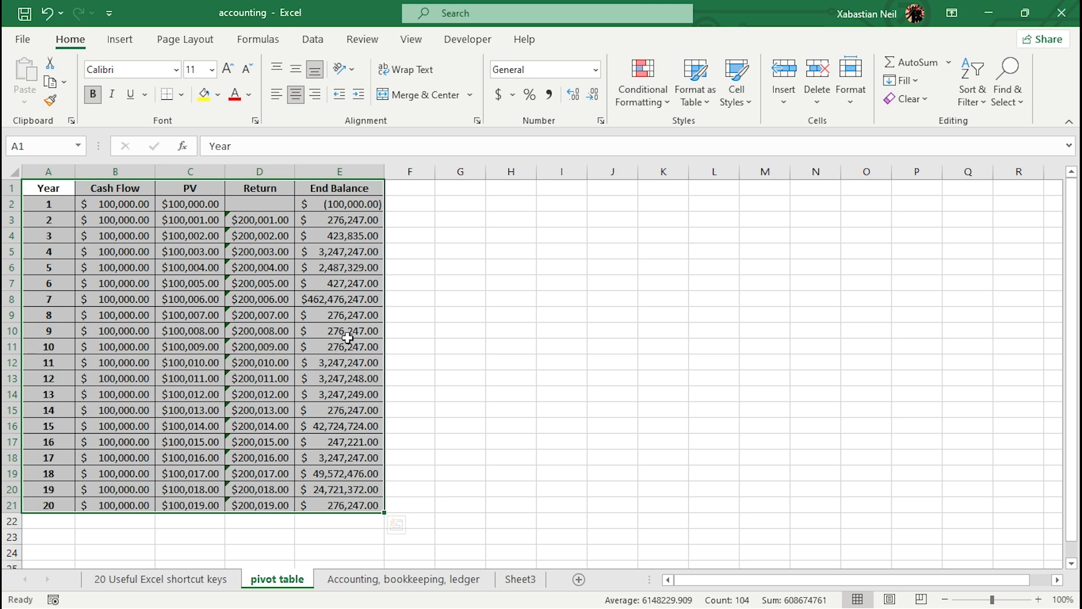
left_click(327, 37)
left_click(362, 40)
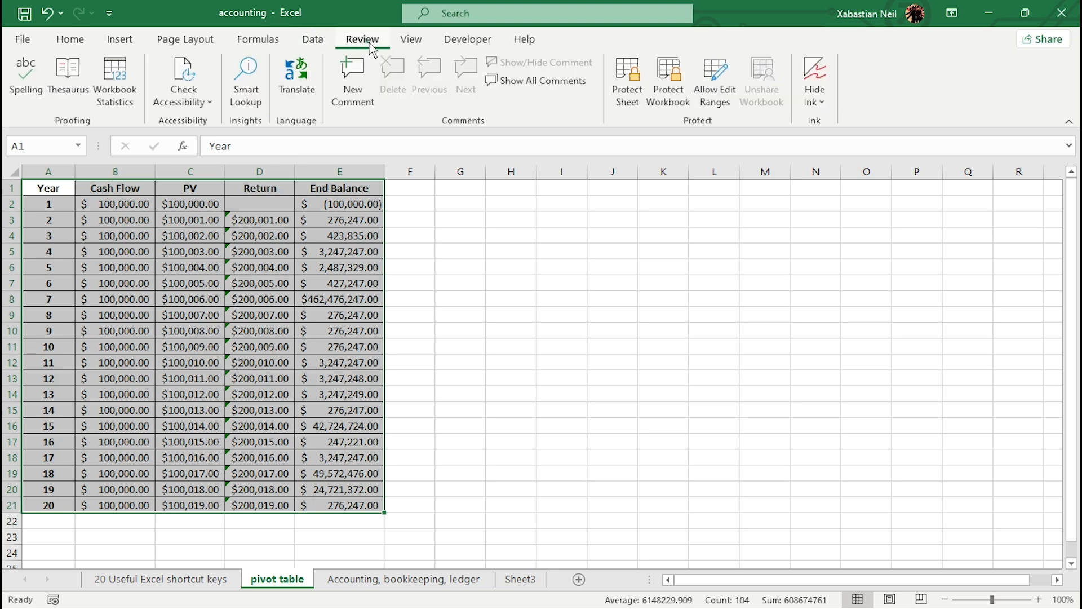
left_click(405, 44)
left_click(270, 45)
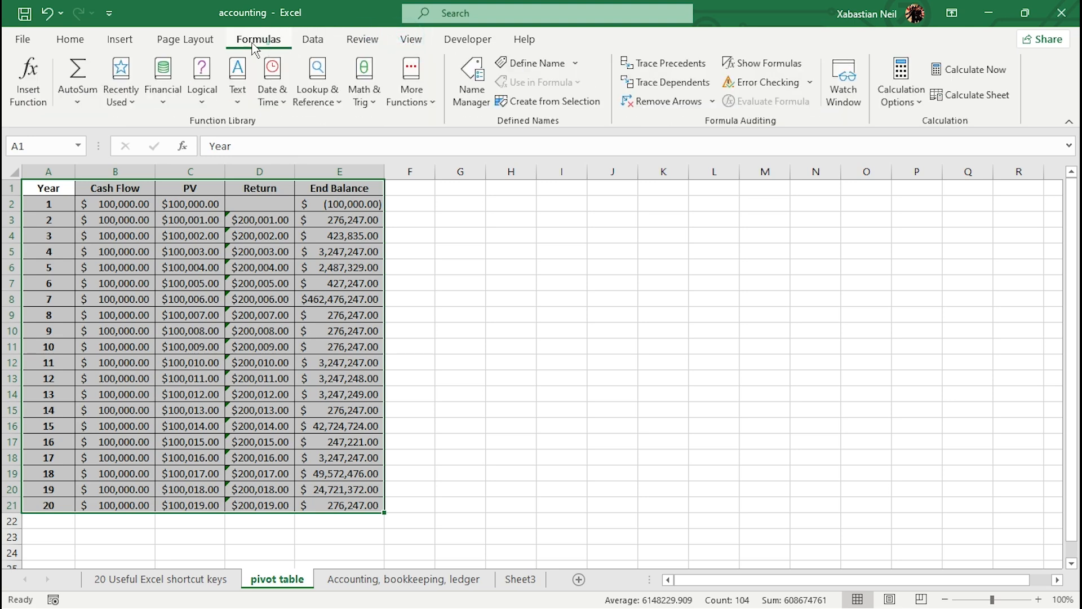
left_click(200, 45)
left_click(130, 41)
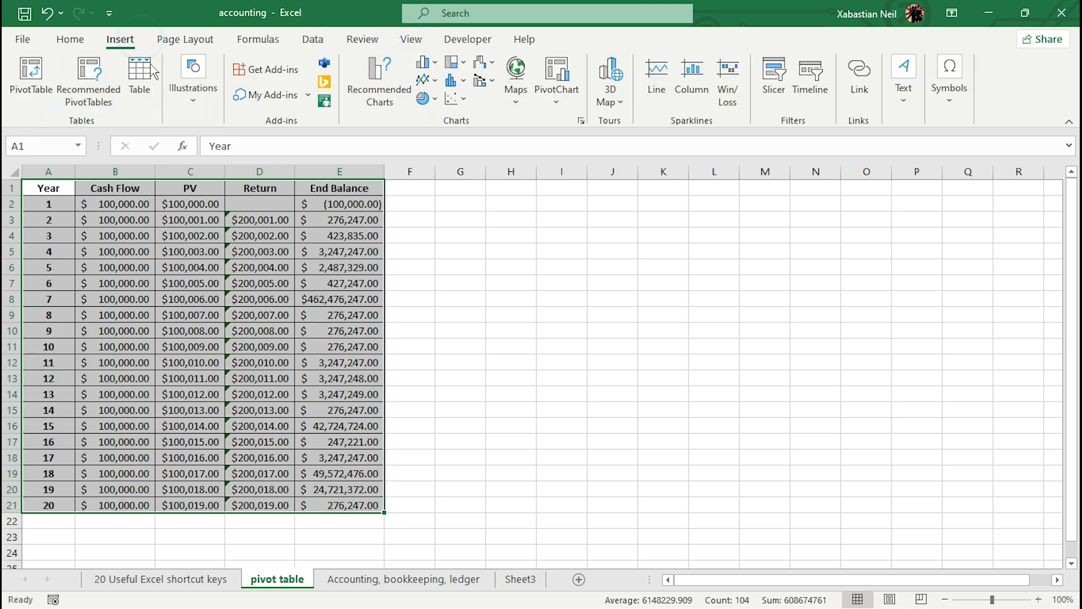
left_click(80, 42)
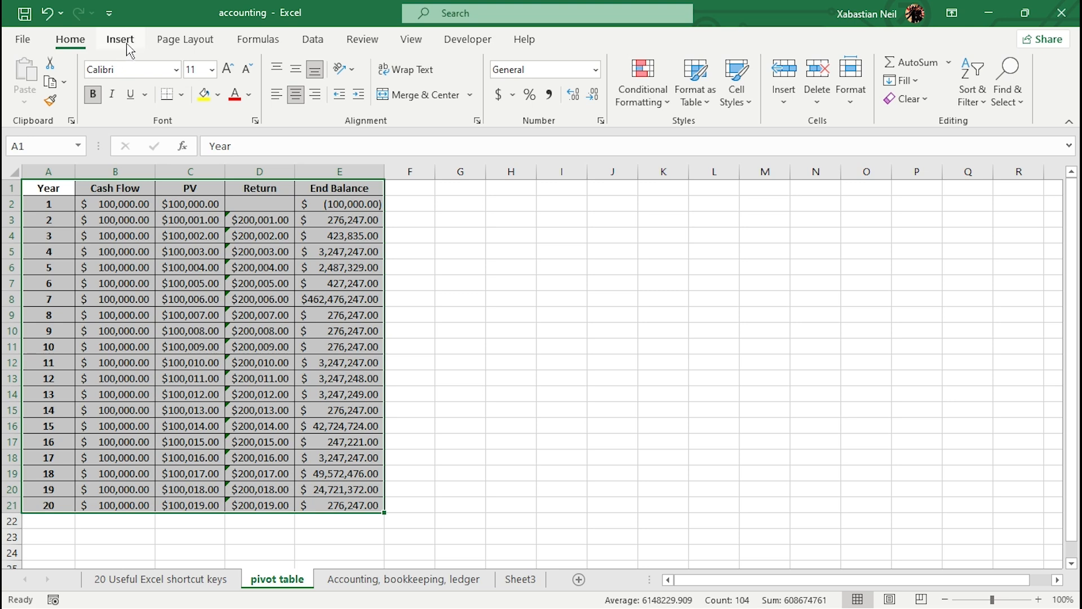
left_click(128, 47)
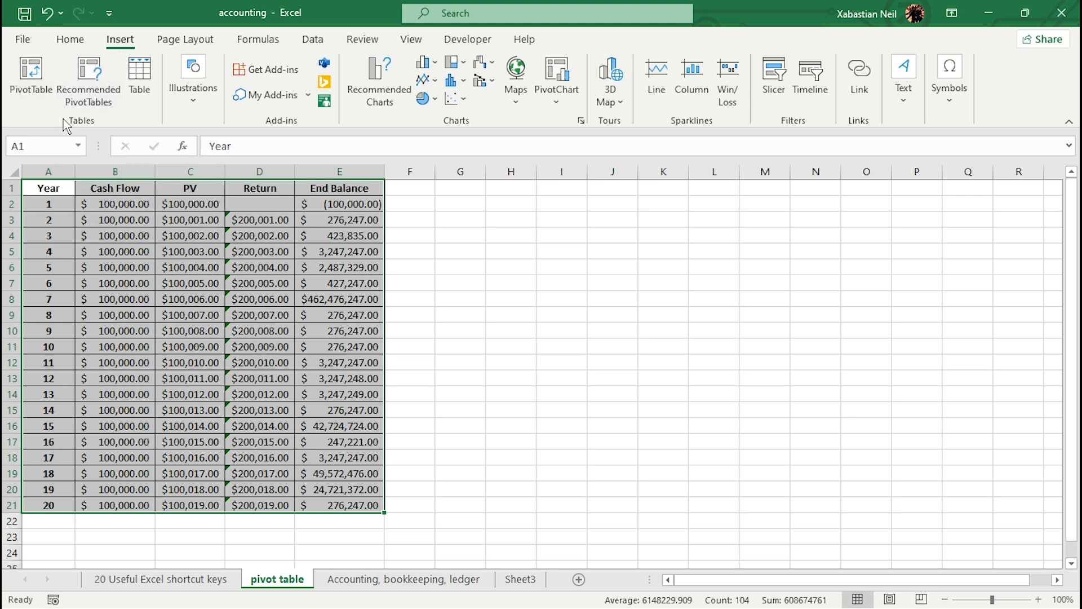
left_click(39, 95)
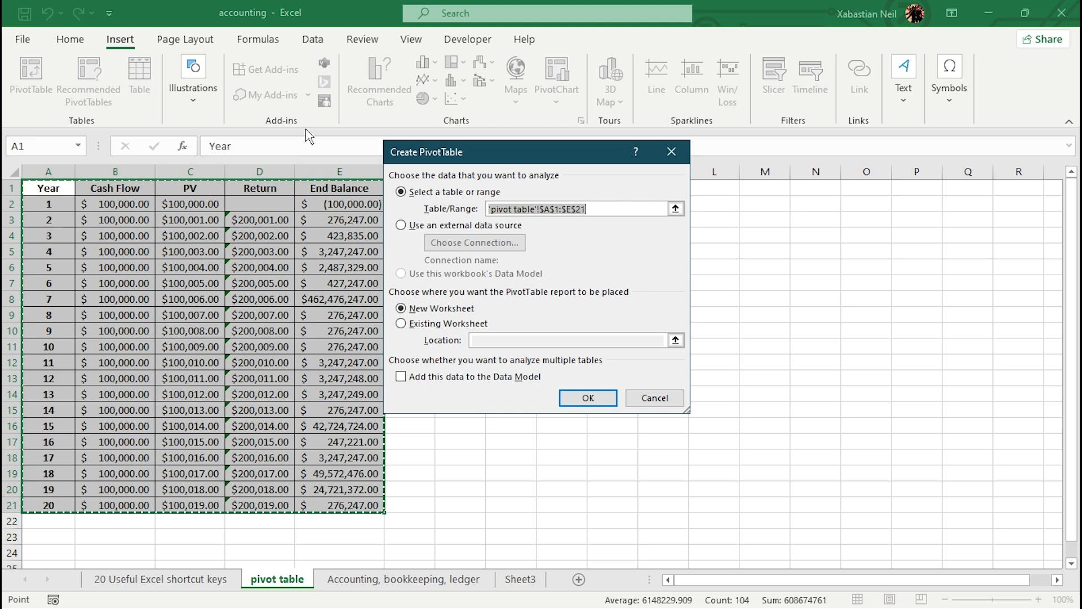
left_click_drag(502, 157, 443, 117)
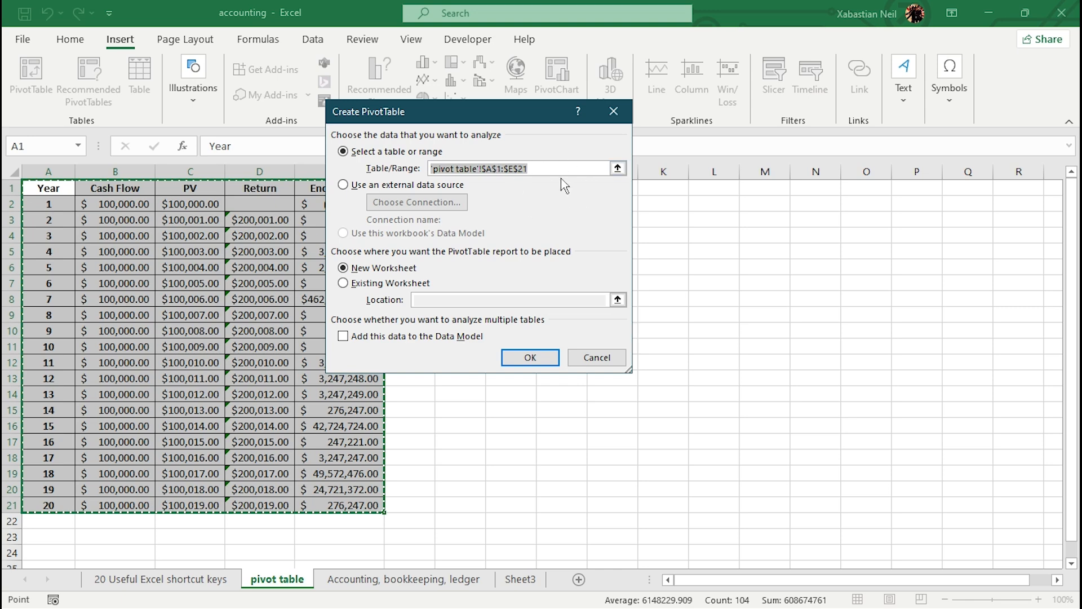
left_click(614, 111)
Step: Create a PivotTable from A1:E21 at cell H8 of the existing worksheet, adding the data to the Data Model
left_click(497, 299)
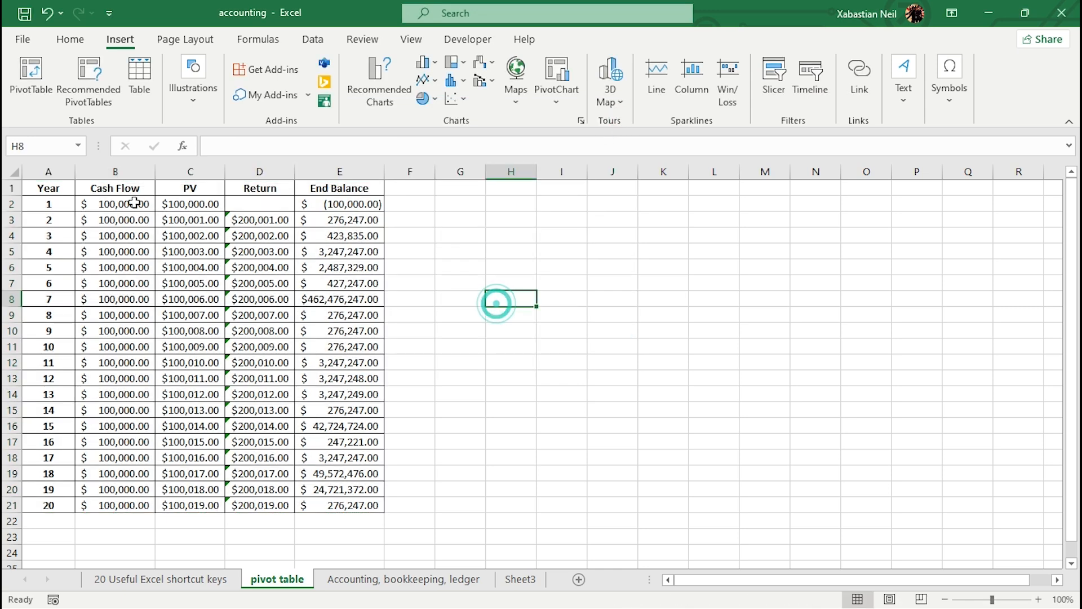
left_click(43, 100)
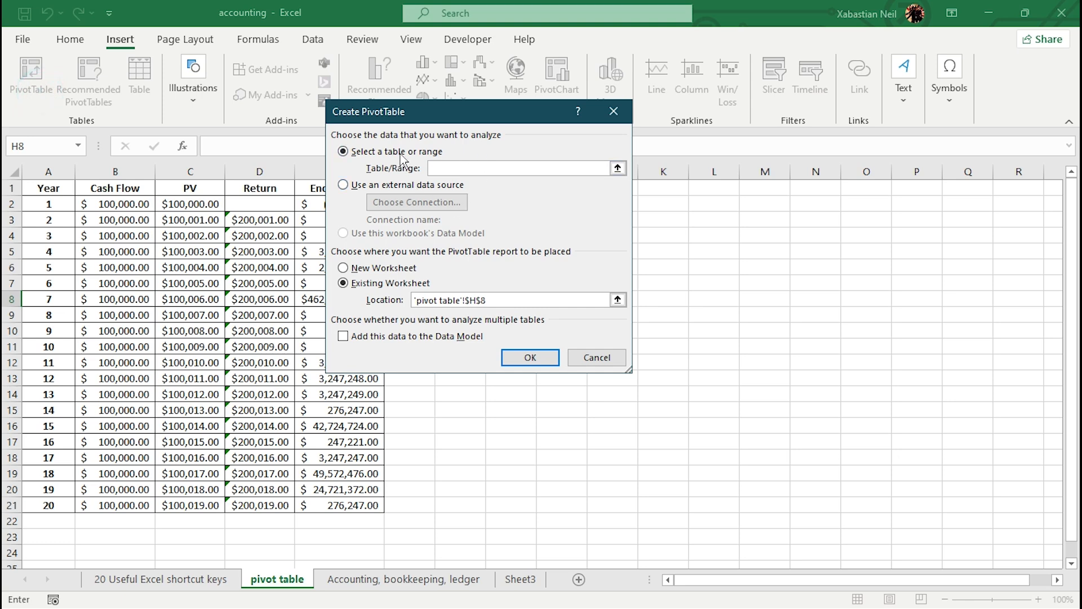
left_click(466, 168)
left_click_drag(40, 190, 357, 503)
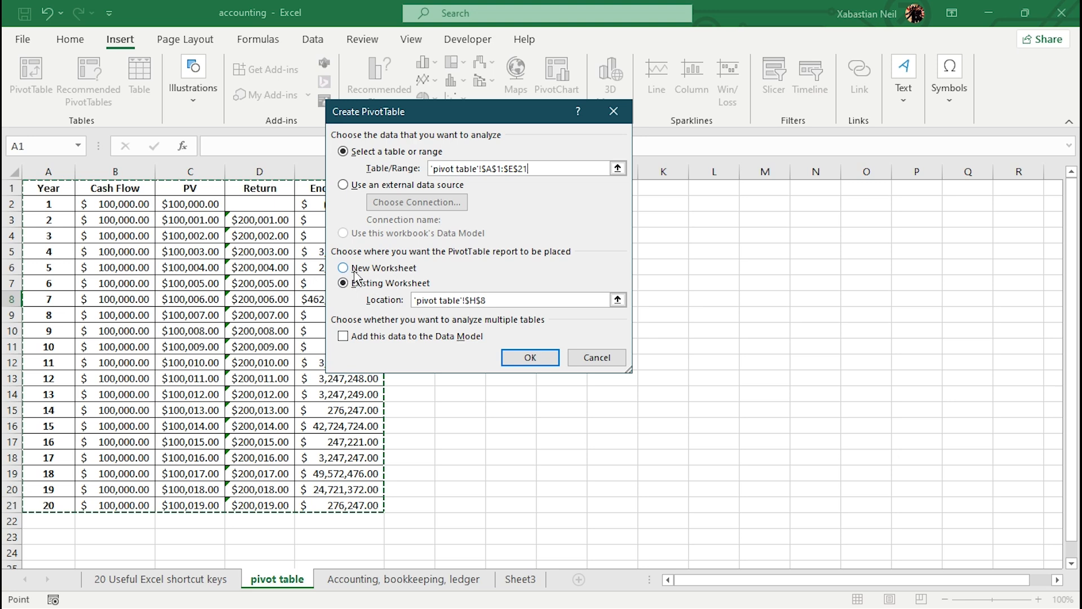
left_click(345, 337)
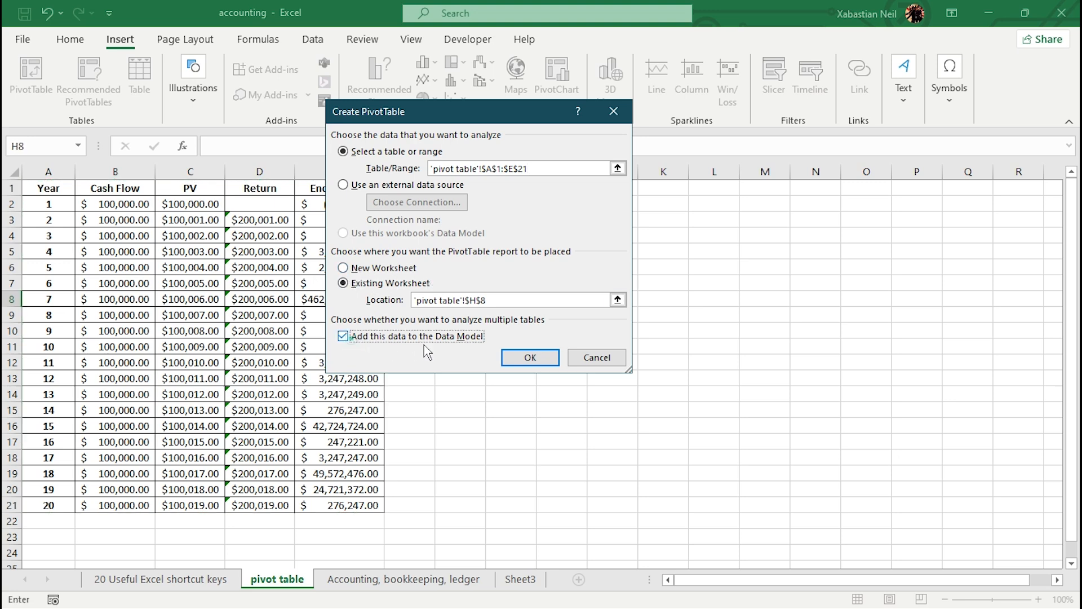
left_click(531, 358)
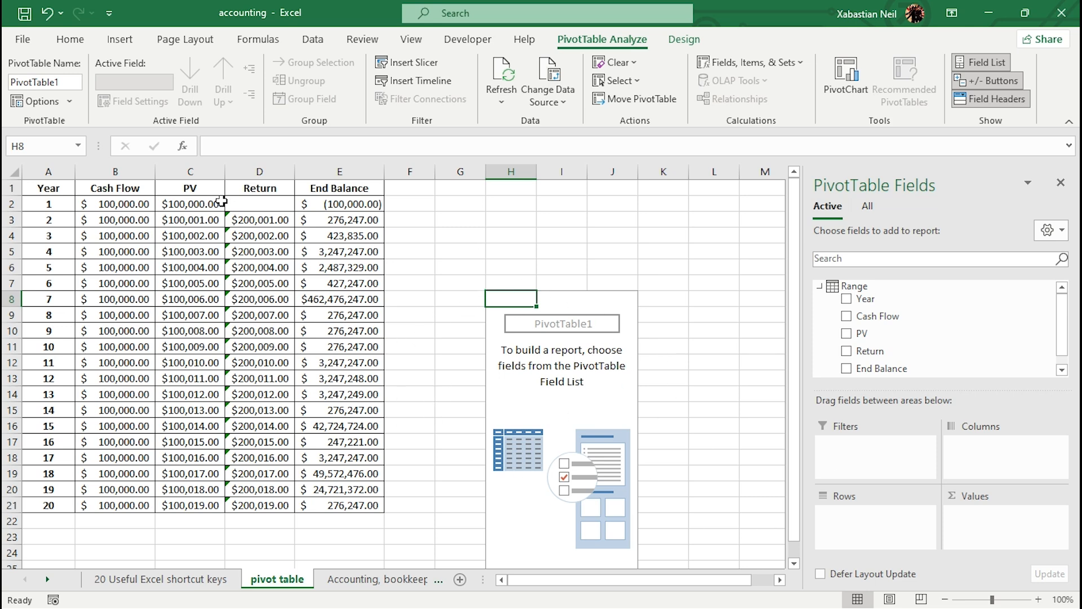
Step: Undo the creation of the empty PivotTable at H8
left_click_drag(375, 510, 190, 362)
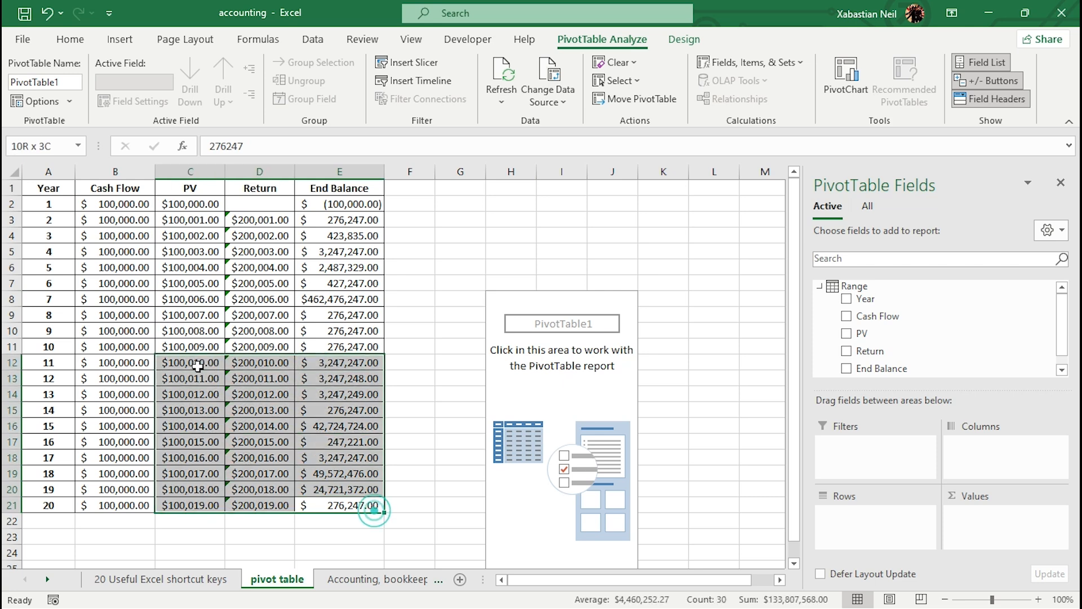
left_click(410, 235)
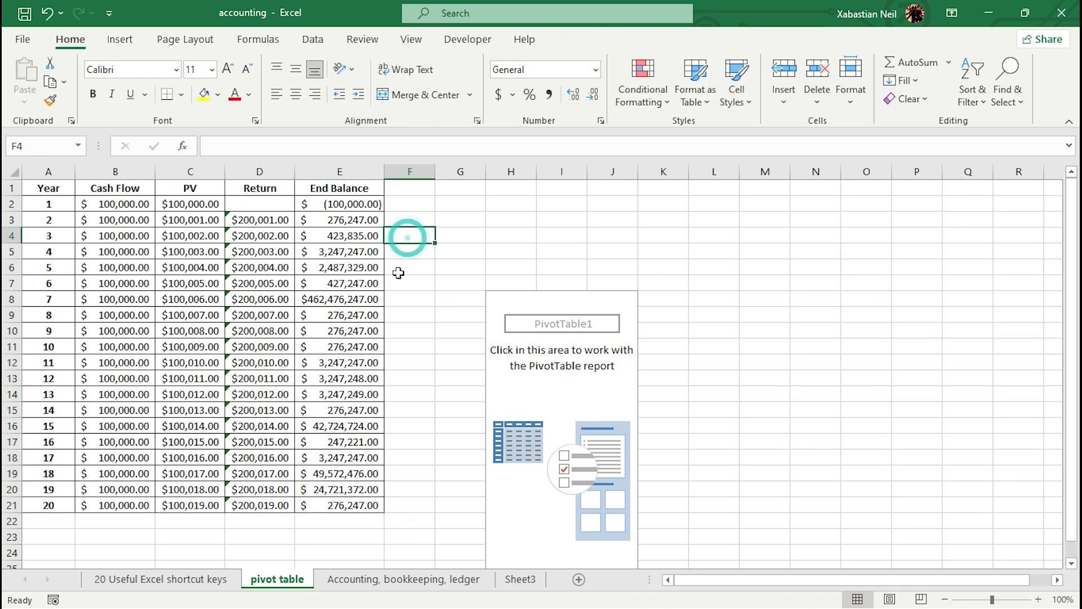
left_click(47, 12)
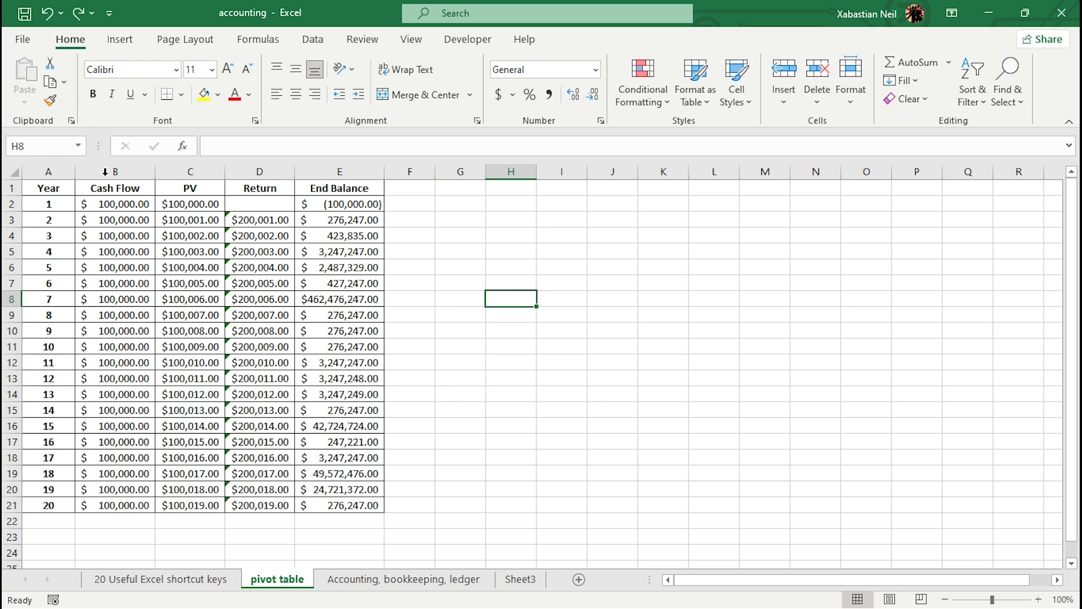
Step: Create a PivotTable from the range A1:E21 at cell H8 of the existing worksheet, without using the Data Model
left_click(120, 39)
left_click(30, 76)
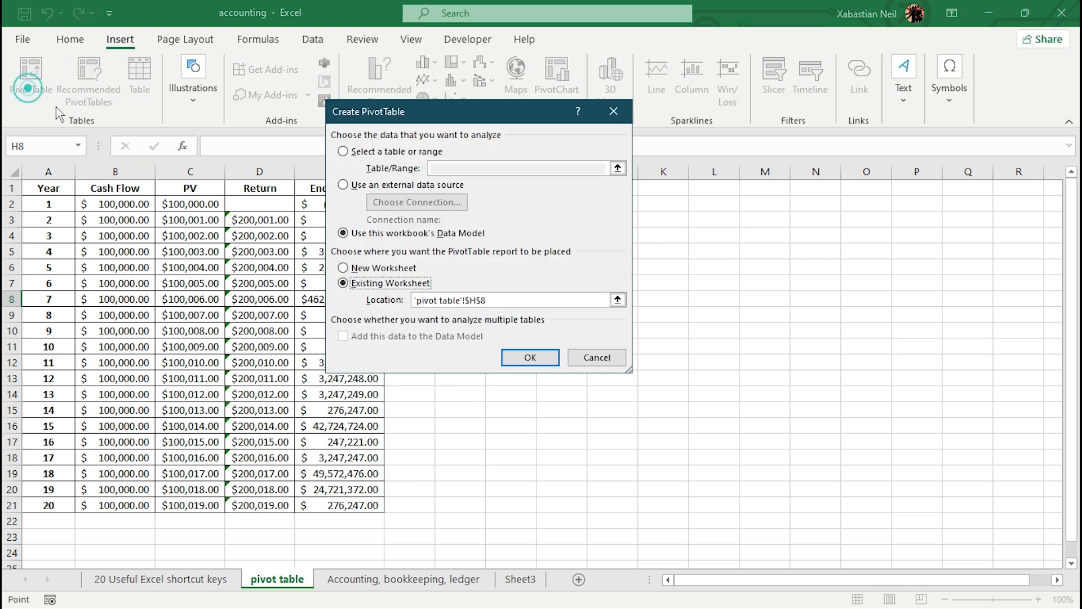
left_click(418, 151)
left_click_drag(362, 500, 41, 188)
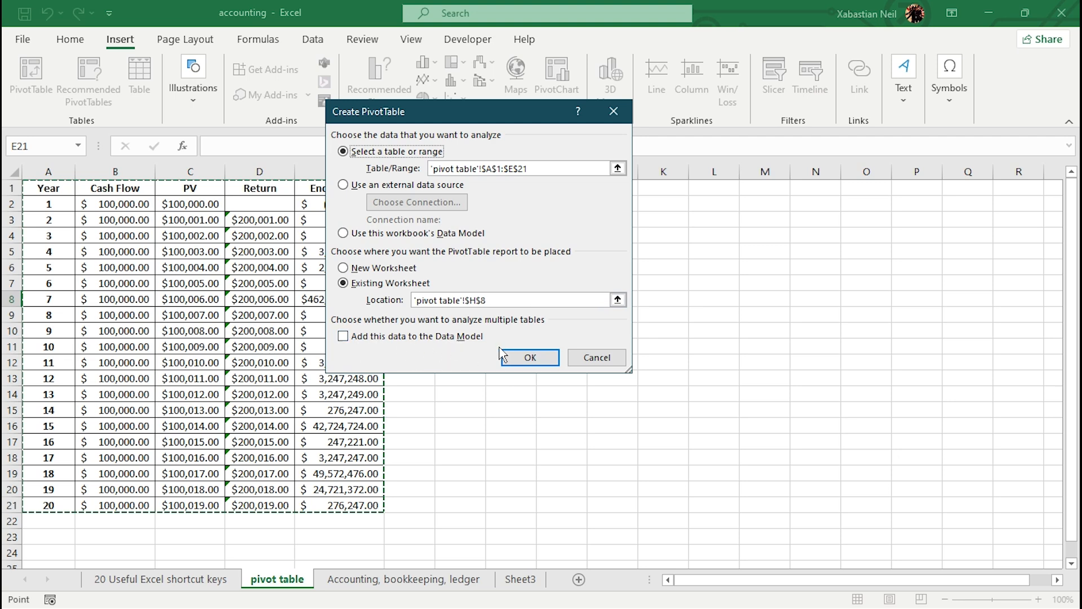
left_click(530, 357)
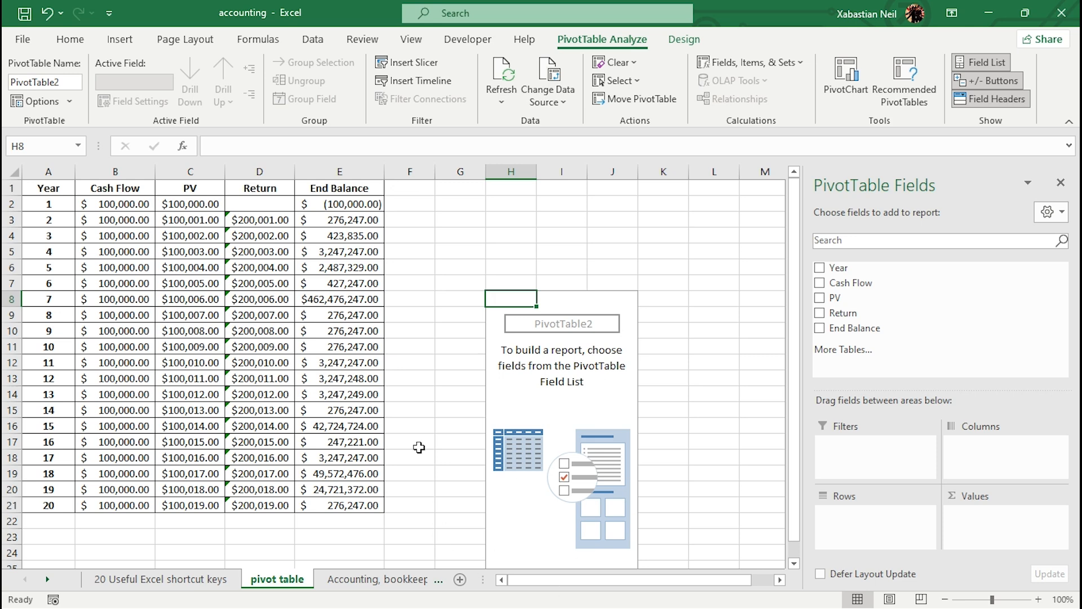
Step: Add the Year, Cash Flow, PV, Return and End Balance fields to the PivotTable report
left_click(820, 268)
left_click(819, 283)
left_click(819, 282)
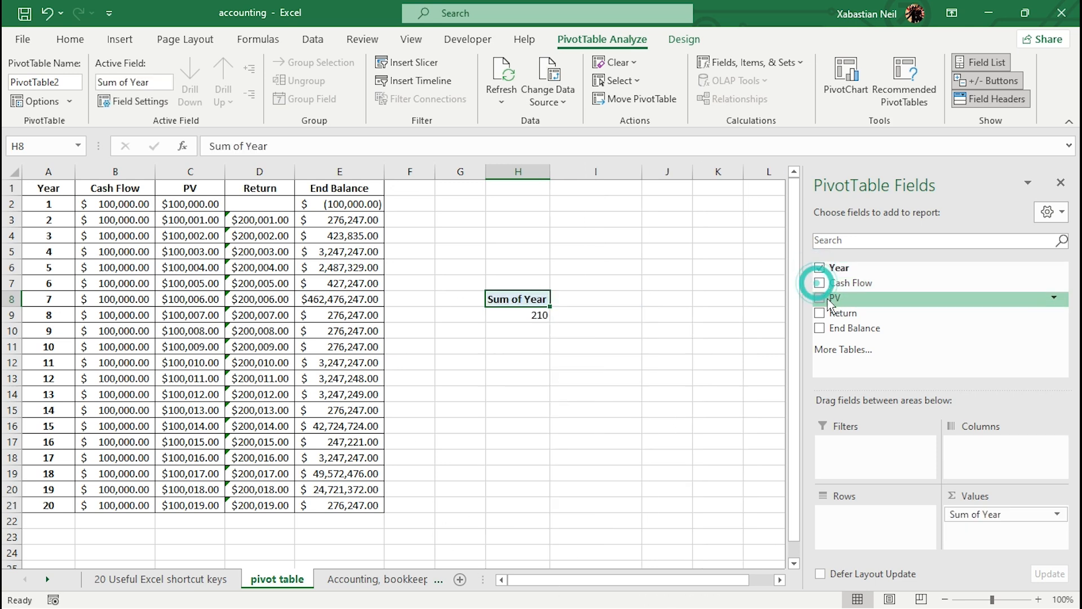
left_click(819, 282)
left_click(819, 297)
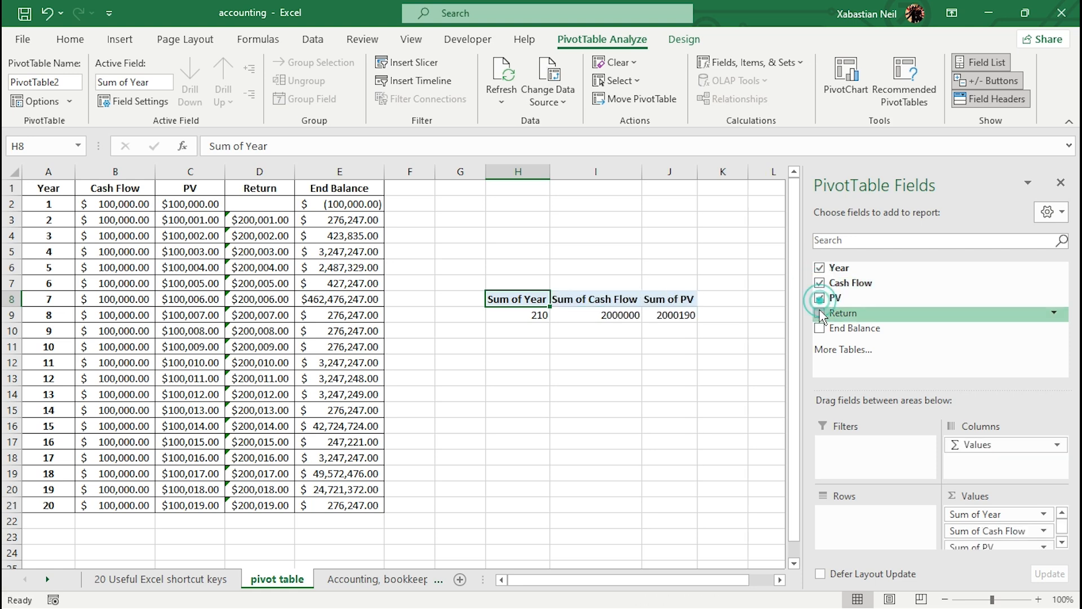
left_click(820, 312)
left_click(820, 329)
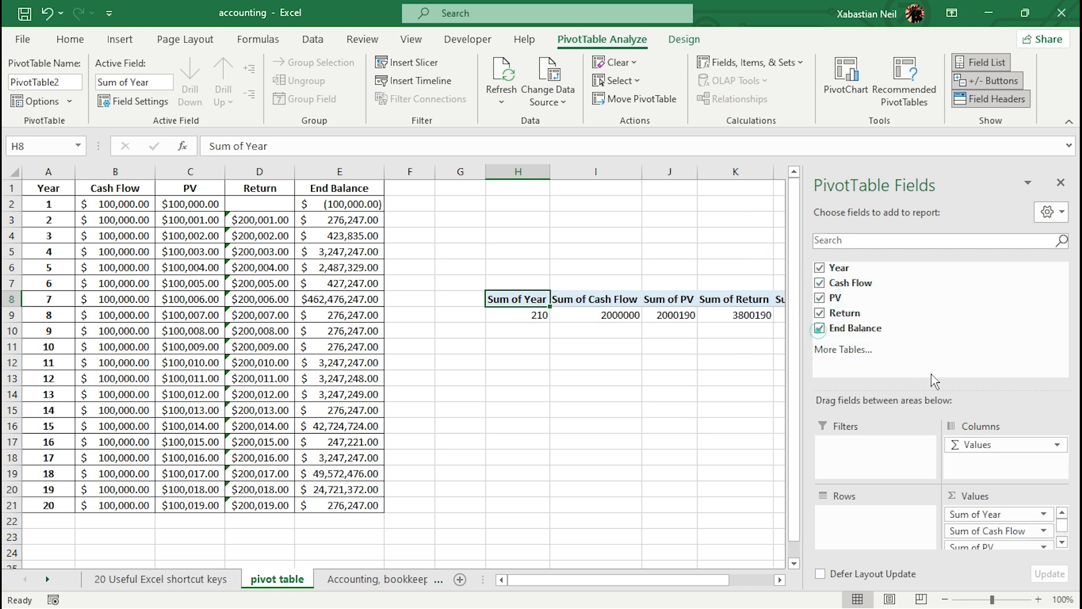
Step: Create a new PivotTable that uses the Data Model for multiple tables and review its value fields
left_click(827, 346)
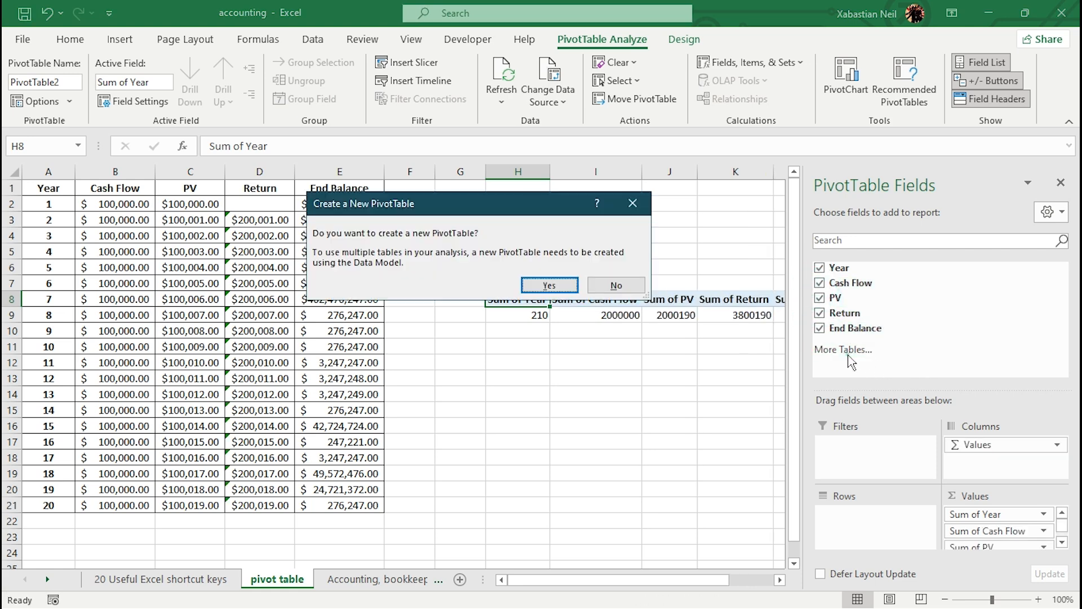
left_click(550, 285)
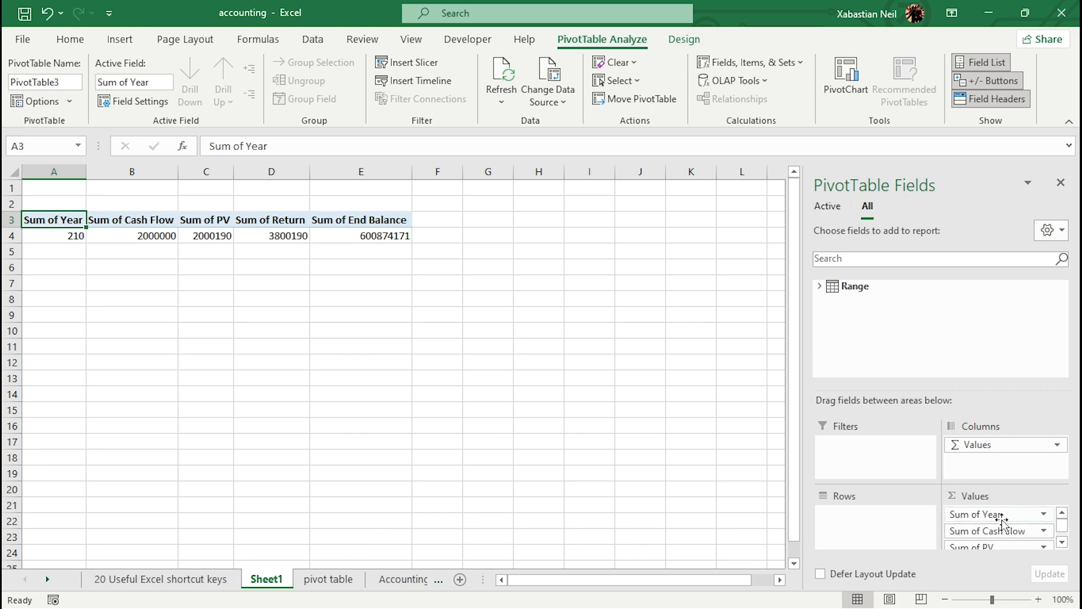
scroll(1003, 519, "down", 1)
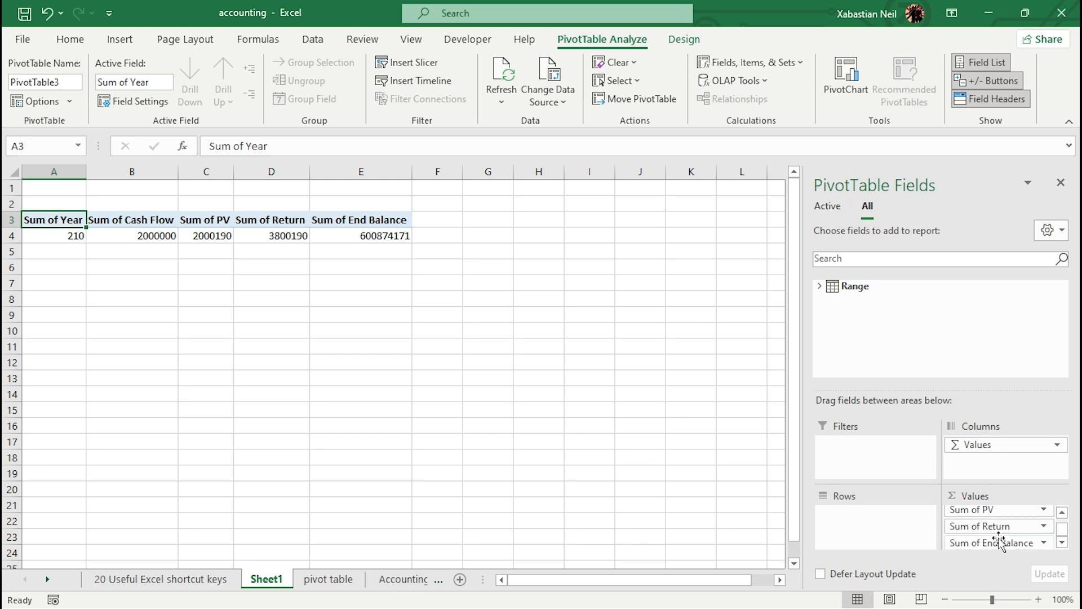
scroll(998, 542, "up", 1)
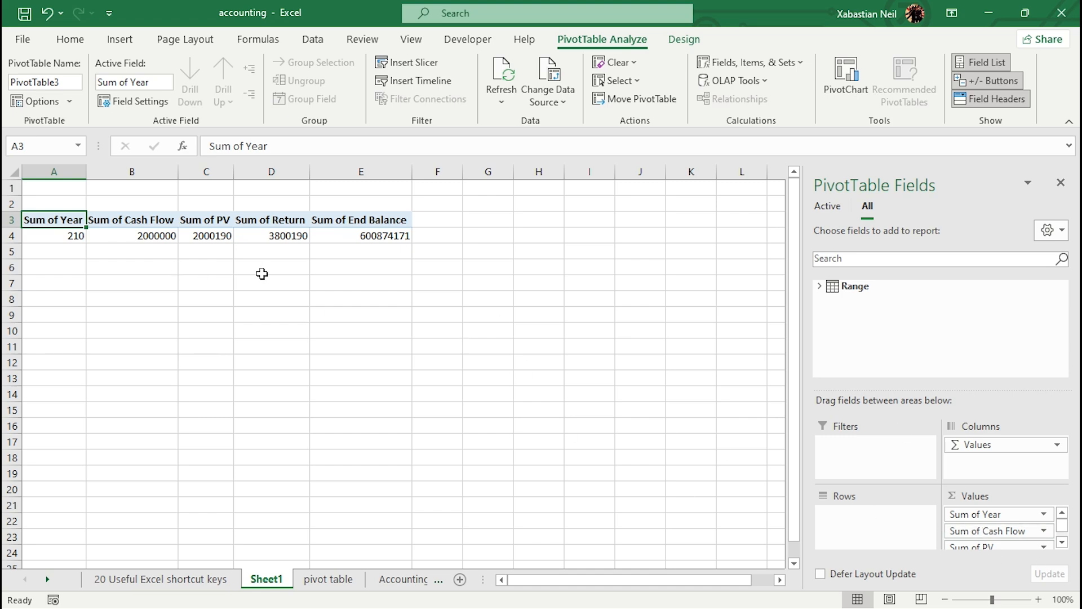
double_click(384, 255)
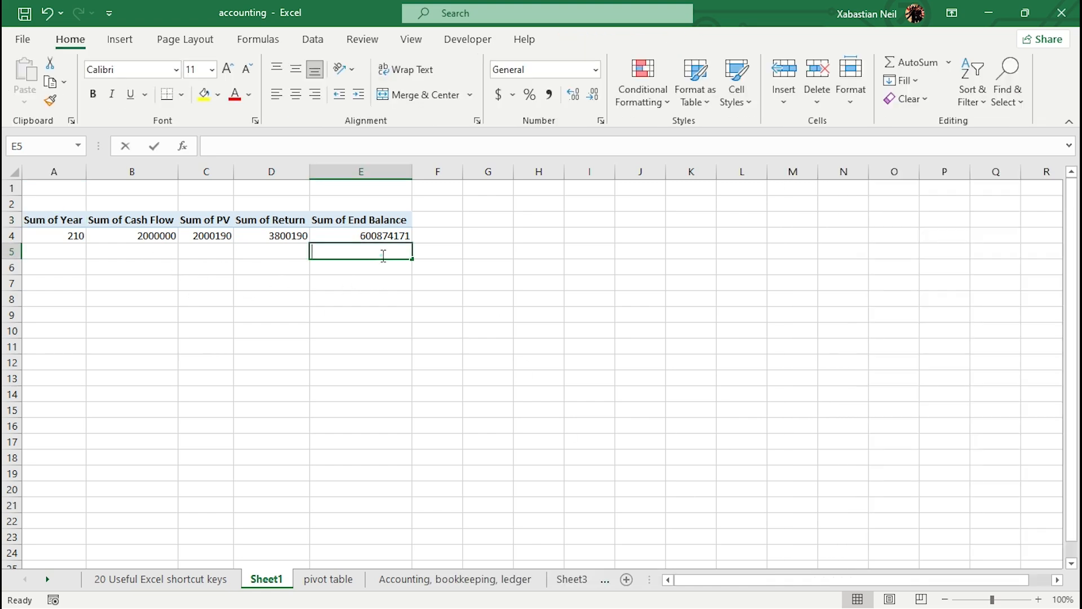
Step: Return to the pivot table worksheet and inspect the source table beside its PivotTable, ending on cell E6
left_click(329, 581)
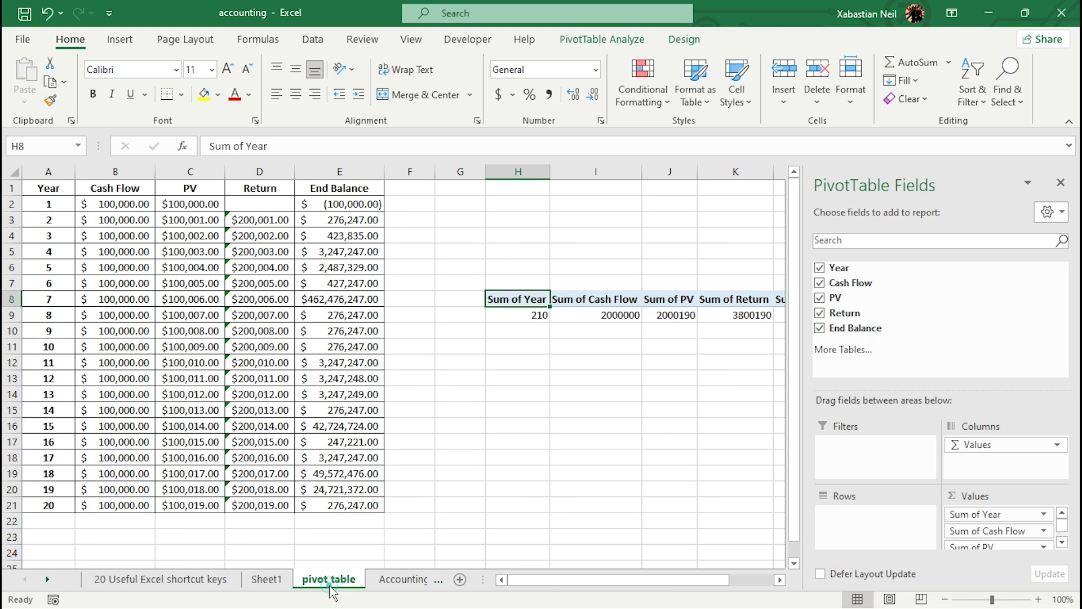
left_click(414, 187)
double_click(414, 188)
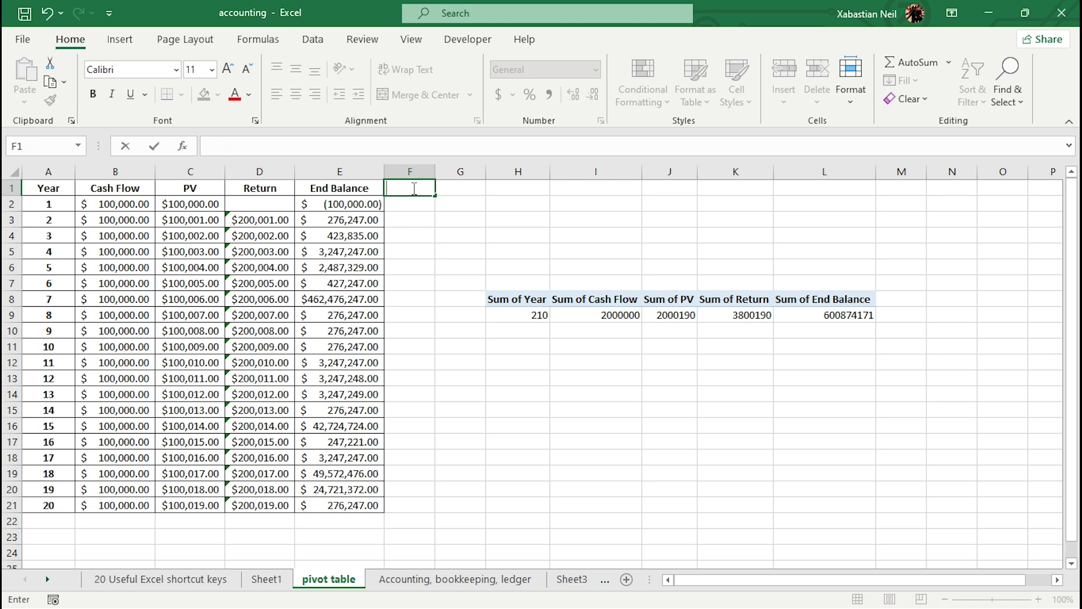
double_click(370, 273)
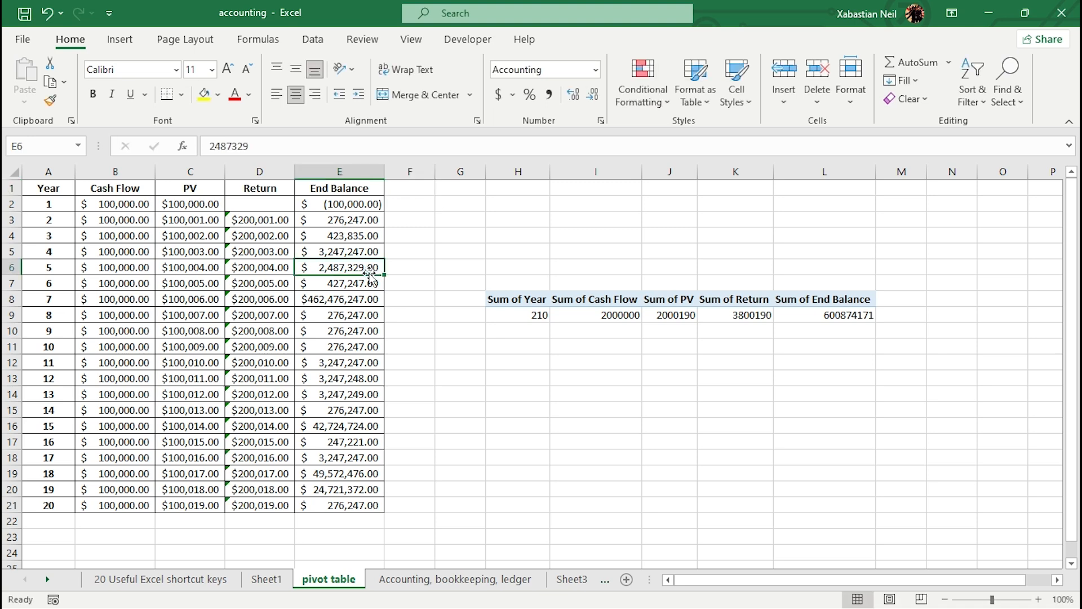
Step: Replace the End Balance value in cell E6 with the formula =AVERAGE(C6,D6)
left_click(375, 270)
key("BackSpace")
key("BackSpace")
key("BackSpace")
key("BackSpace")
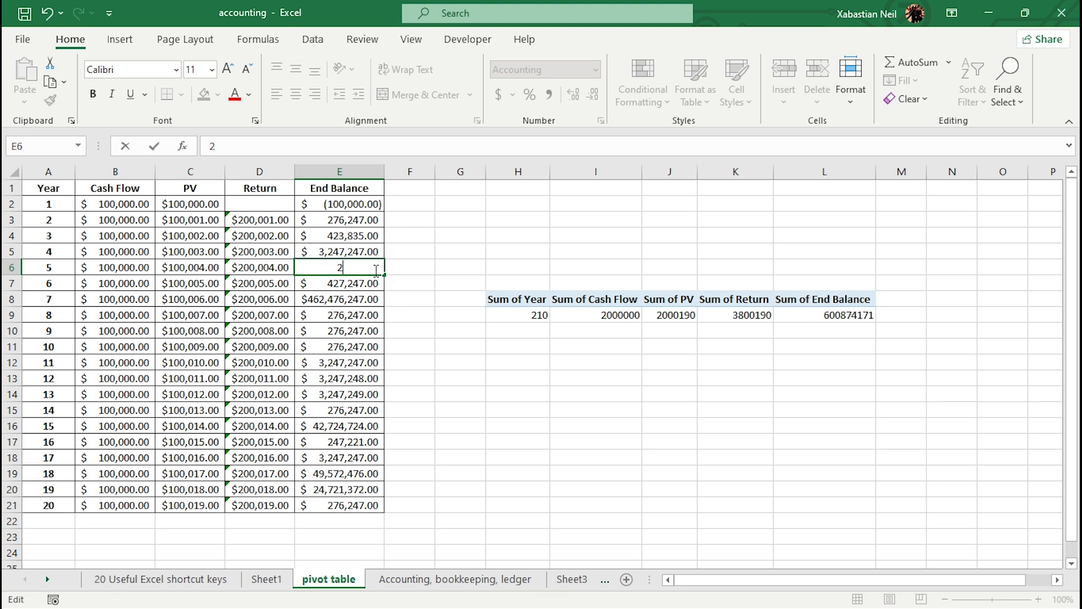
type("=avera")
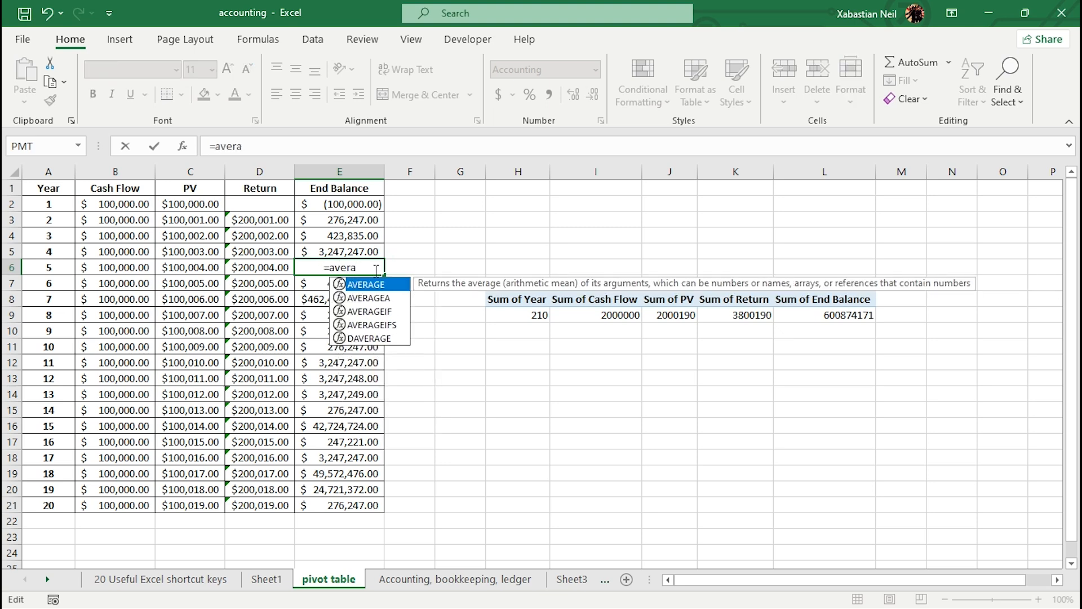
key("Tab")
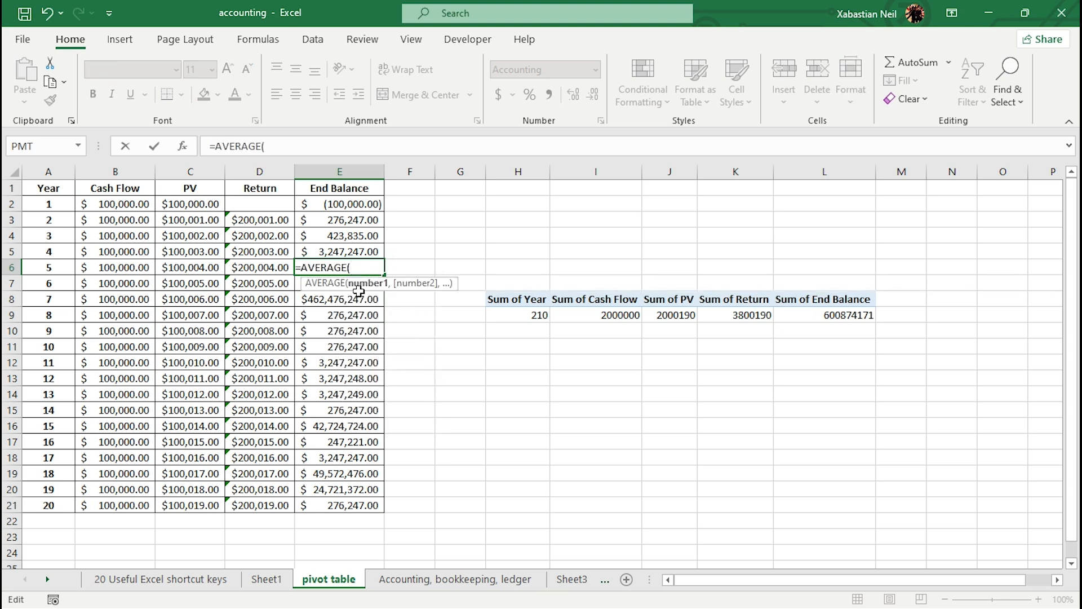
left_click(205, 270)
type(",")
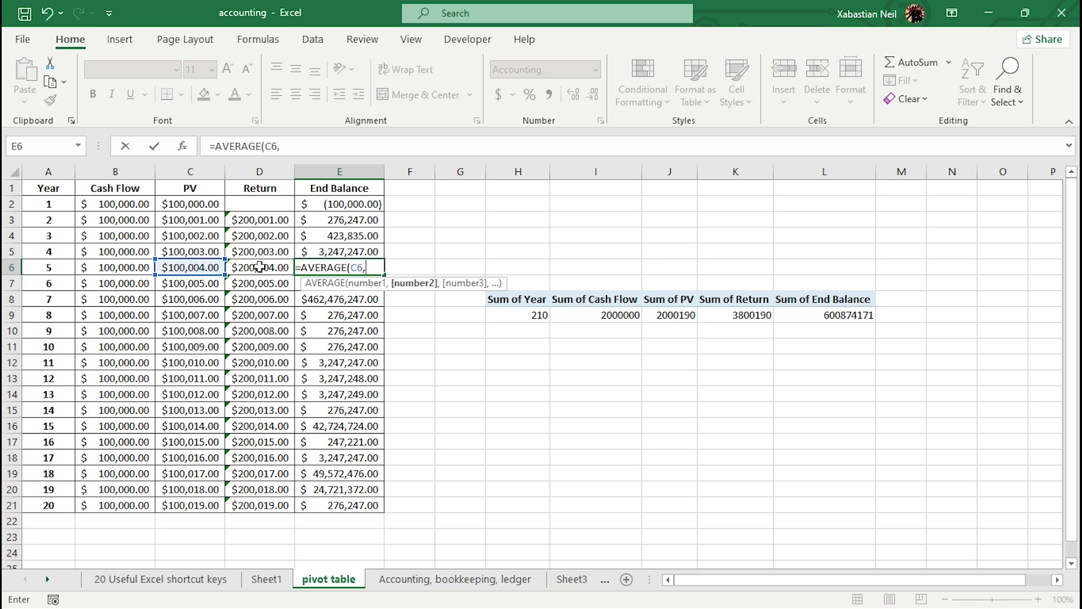
left_click(275, 265)
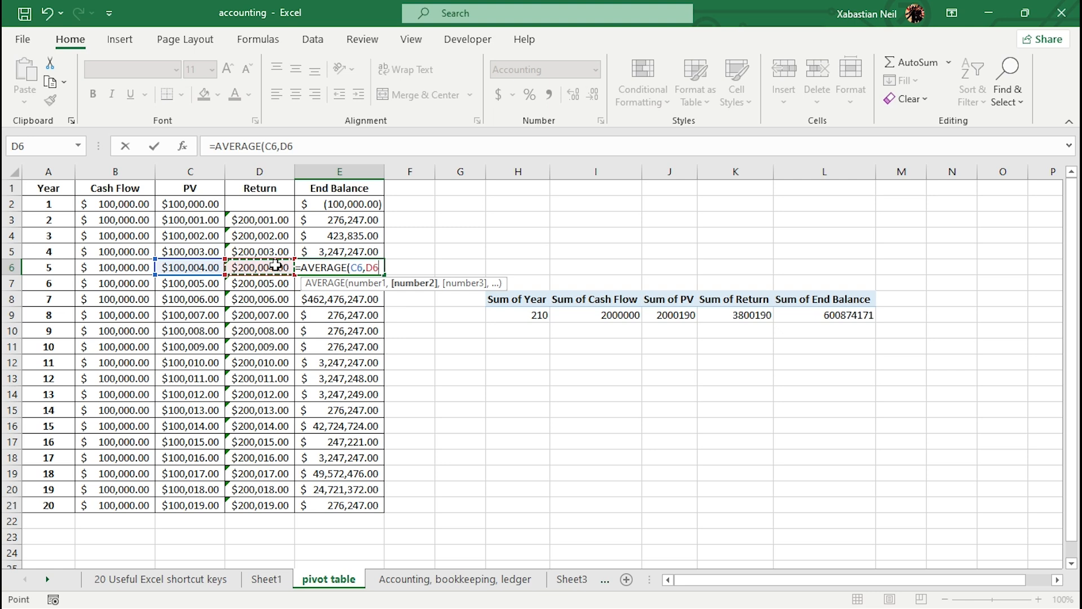
type(")")
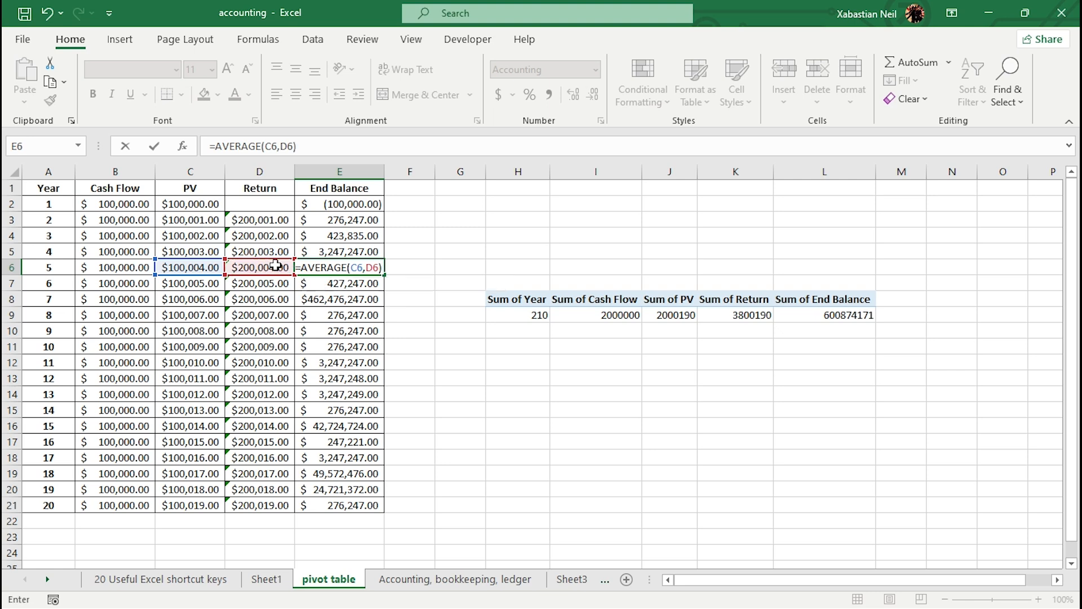
key("Return")
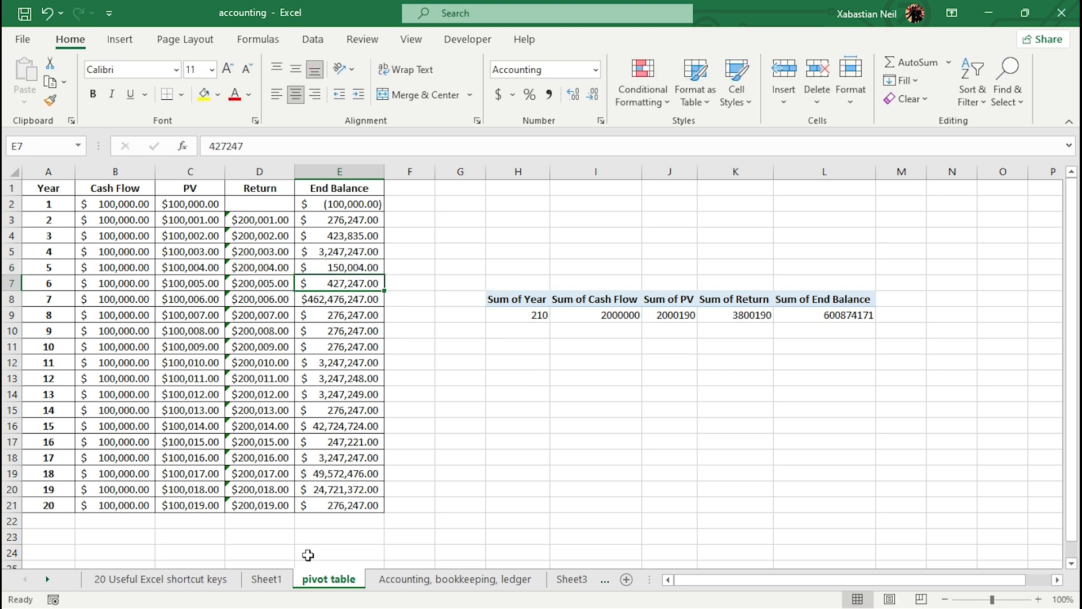
Step: Compare the pivot table worksheet with the Sheet1 PivotTable, and review the Sheet1 report's value fields and the fields in its Range table
left_click(266, 579)
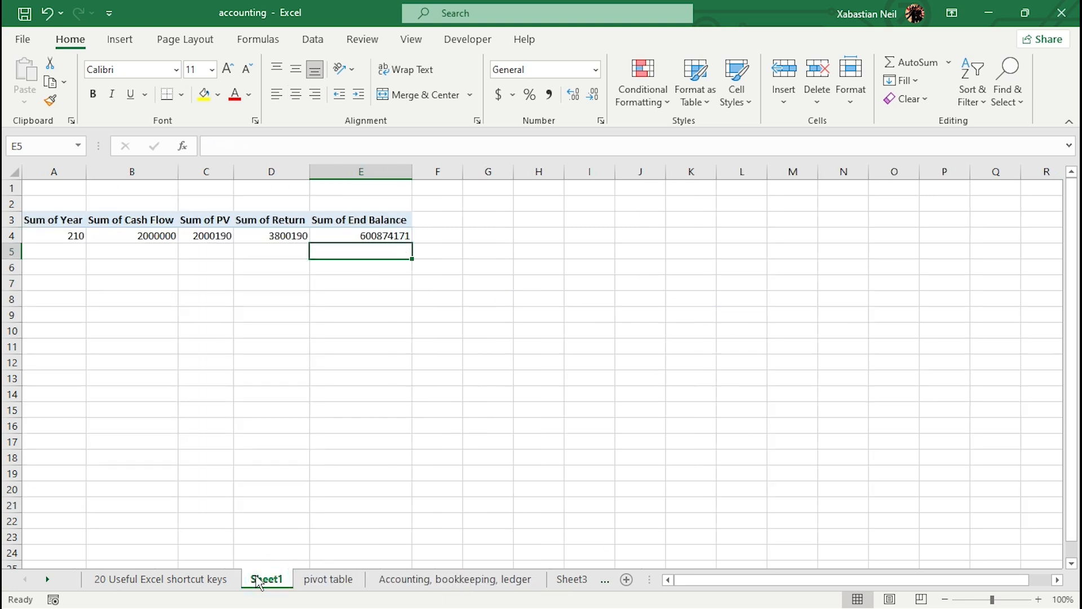
left_click(328, 579)
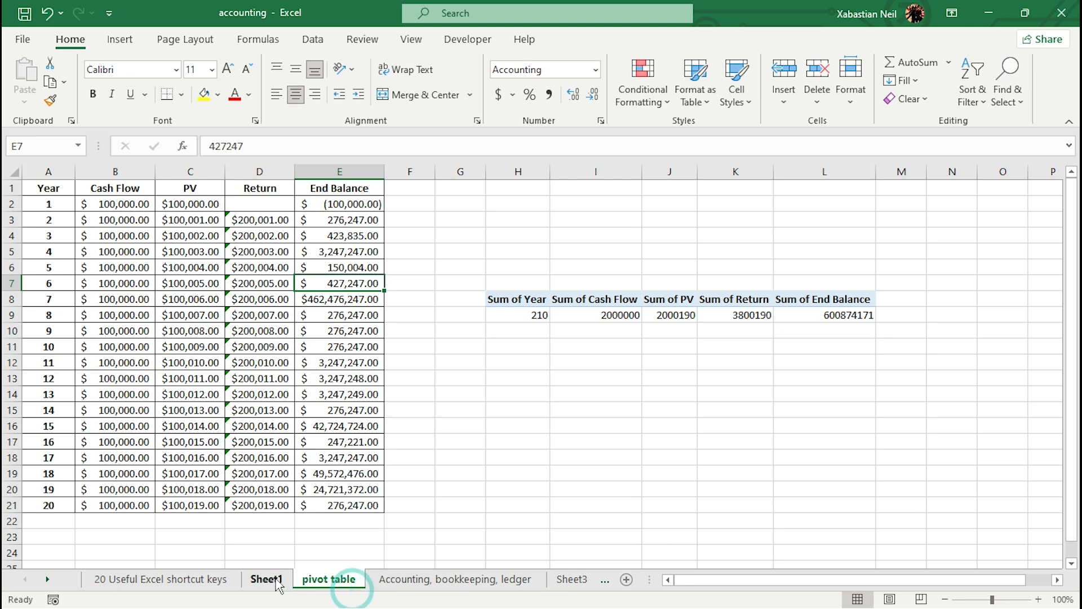
left_click(275, 579)
left_click(73, 220)
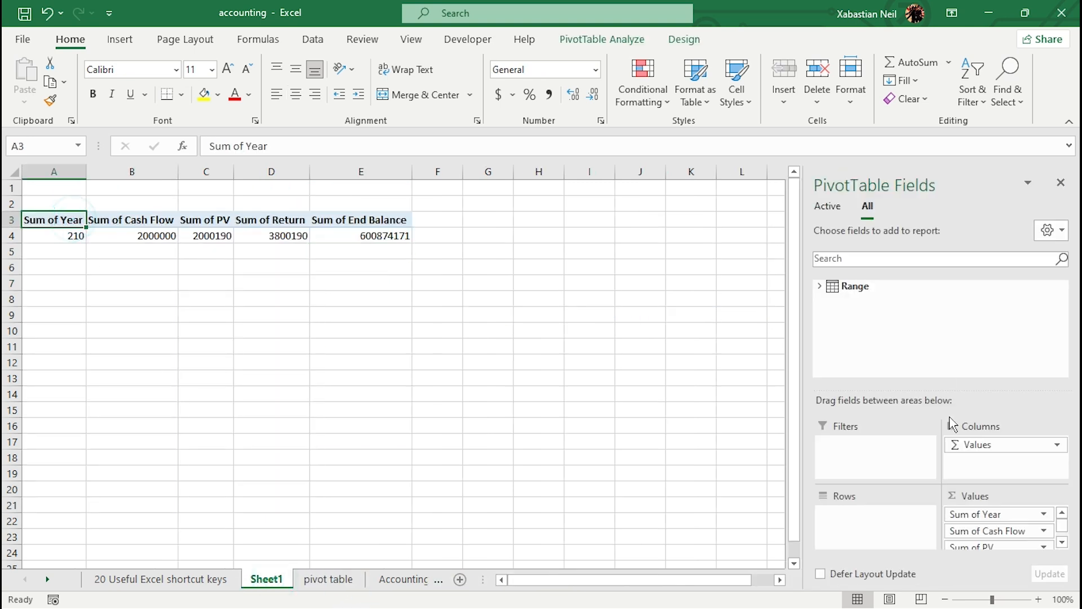
scroll(992, 513, "down", 2)
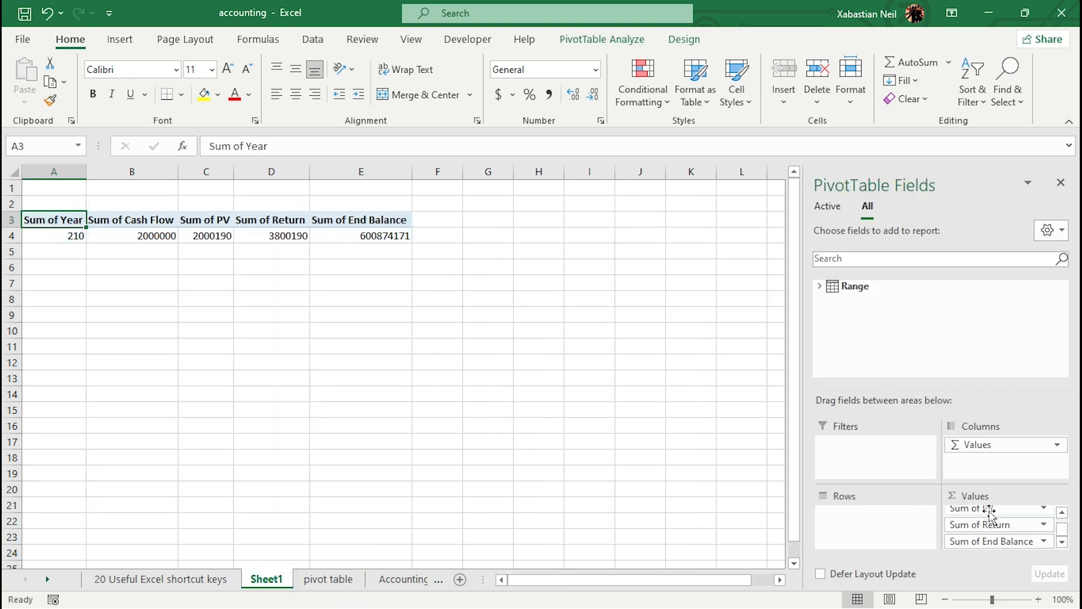
left_click(1062, 526)
left_click(1059, 445)
left_click(1049, 443)
left_click(820, 286)
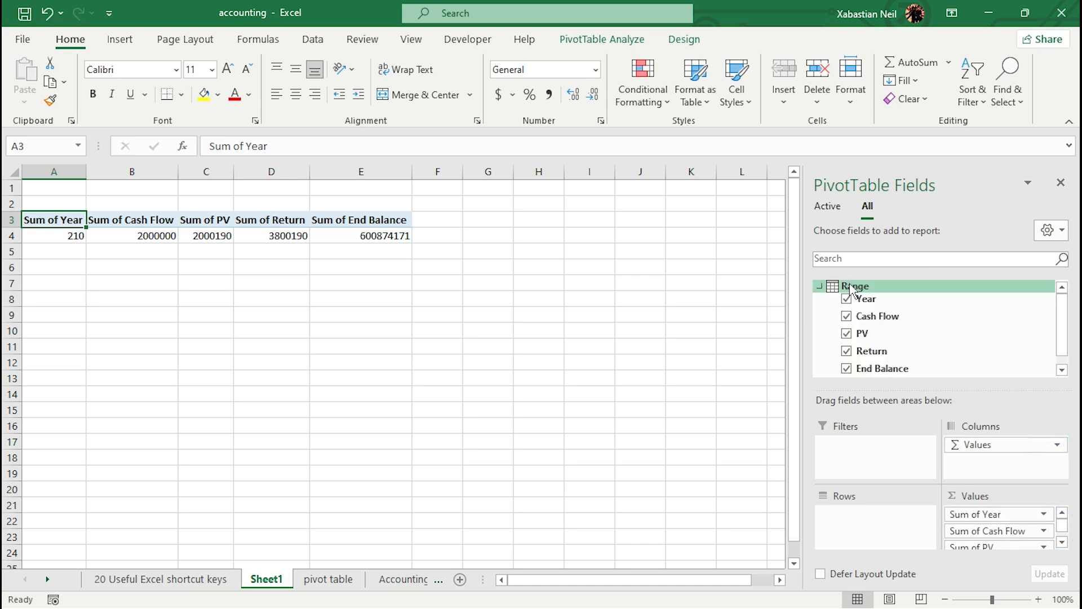
Step: Remove and re-add the End Balance field, and do the same with Return so that it becomes the last value column
scroll(852, 338, "down", 1)
left_click(847, 357)
left_click(846, 358)
double_click(847, 340)
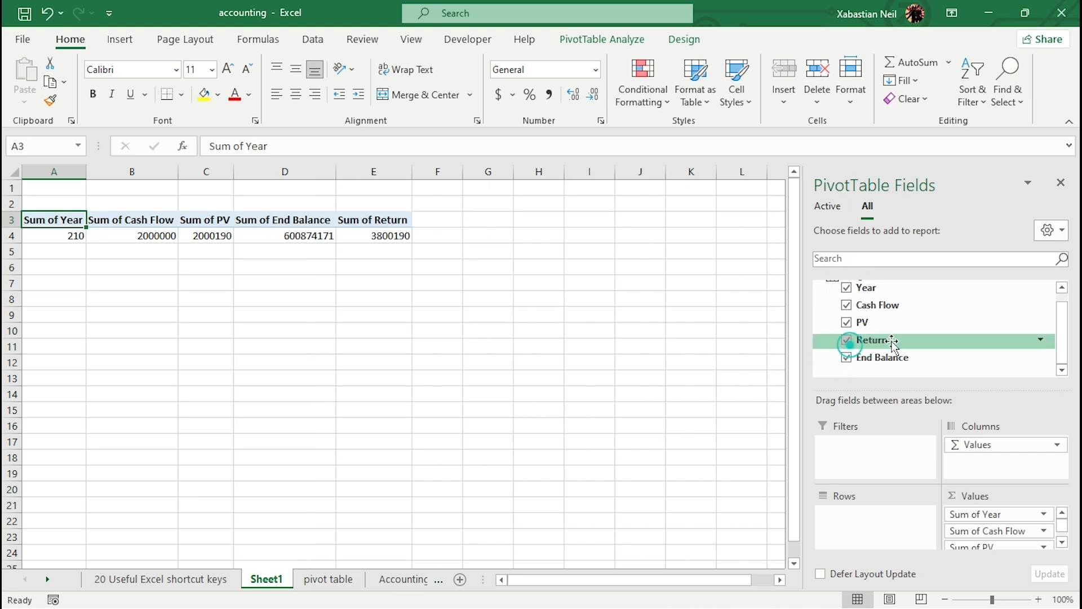
Step: Inspect the Sum of Year value in cell A4 and check the data source of the Range table
left_click(111, 237)
left_click(75, 225)
left_click(75, 228)
left_click(73, 239)
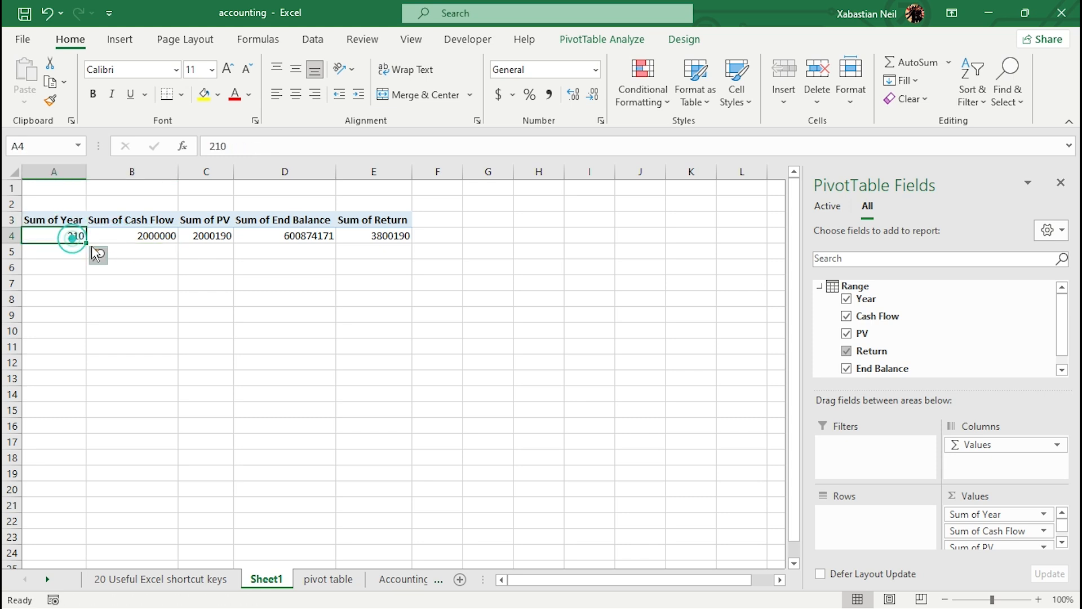
mouse_move(86, 243)
left_mouse_down()
mouse_move(87, 412)
mouse_move(95, 243)
left_mouse_up()
left_click(826, 286)
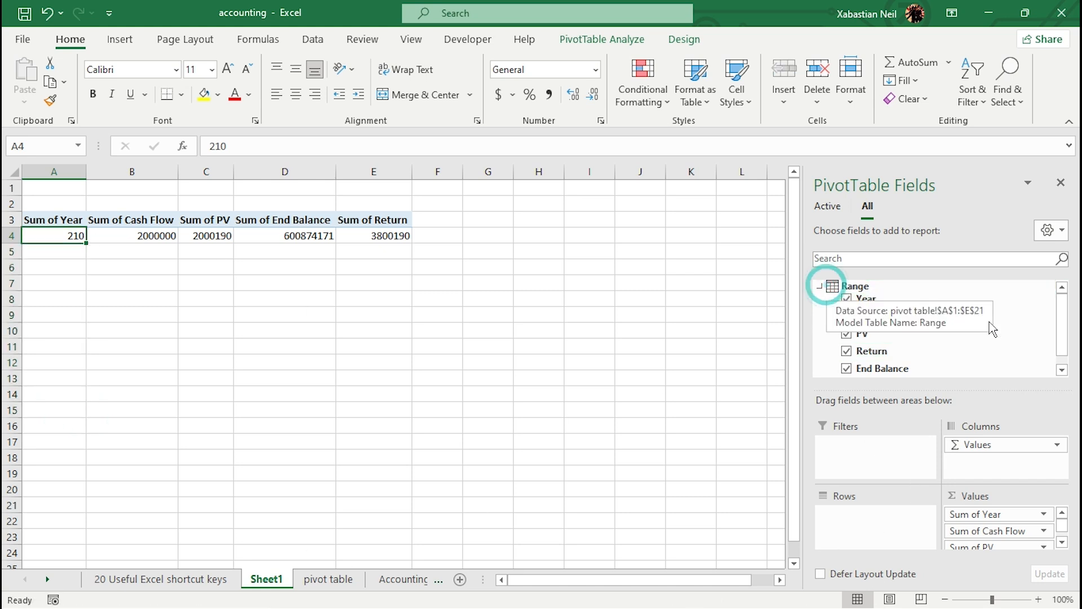
Step: Show the field pane as Areas Section Only (1 by 4) and summarise the PV value field by Average
left_click(1058, 230)
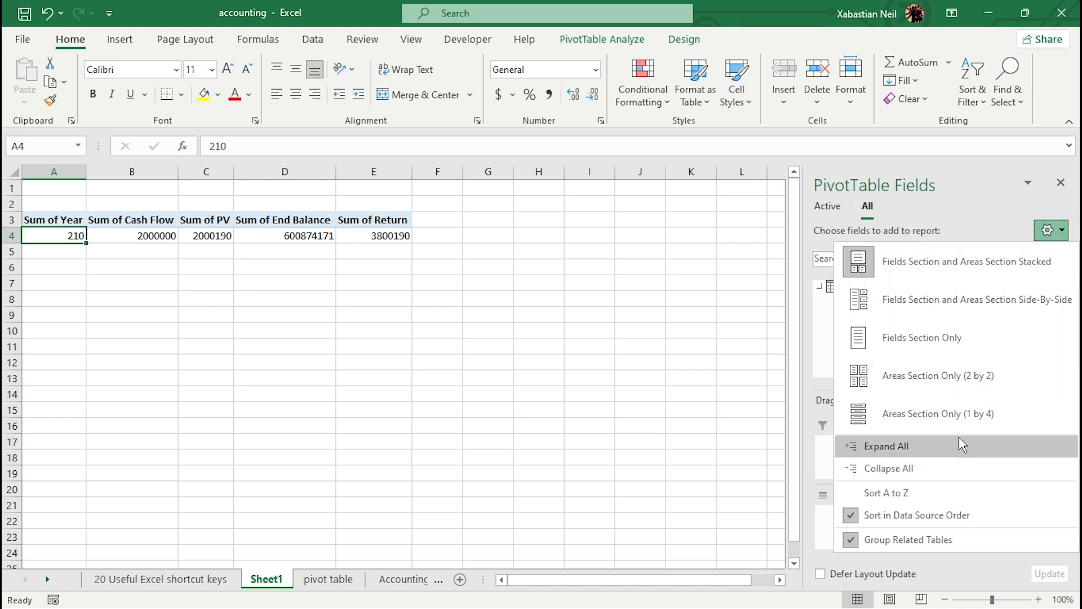
left_click(913, 406)
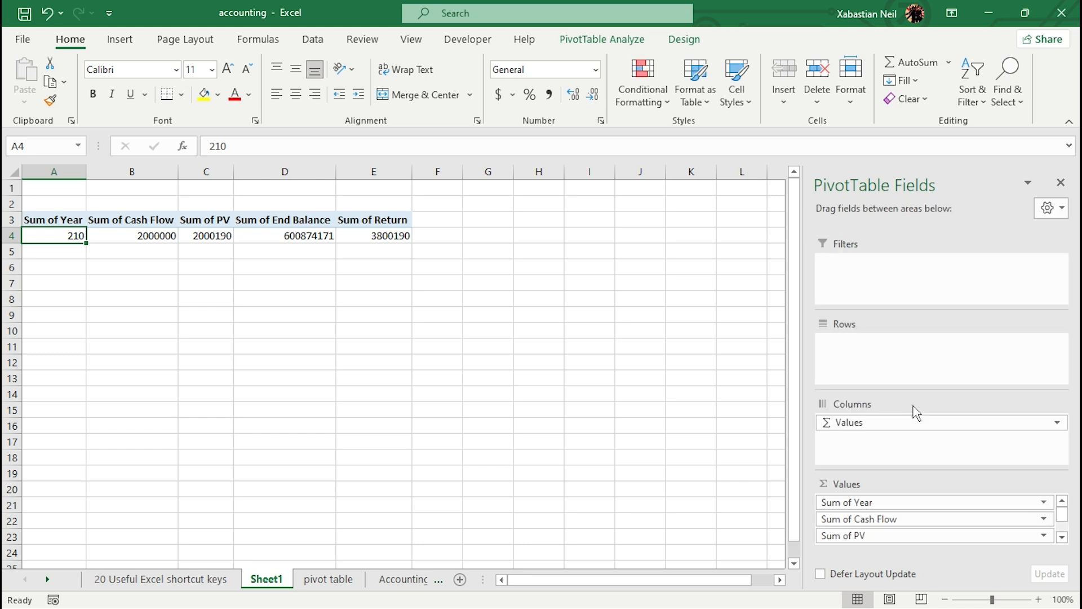
scroll(904, 491, "down", 2)
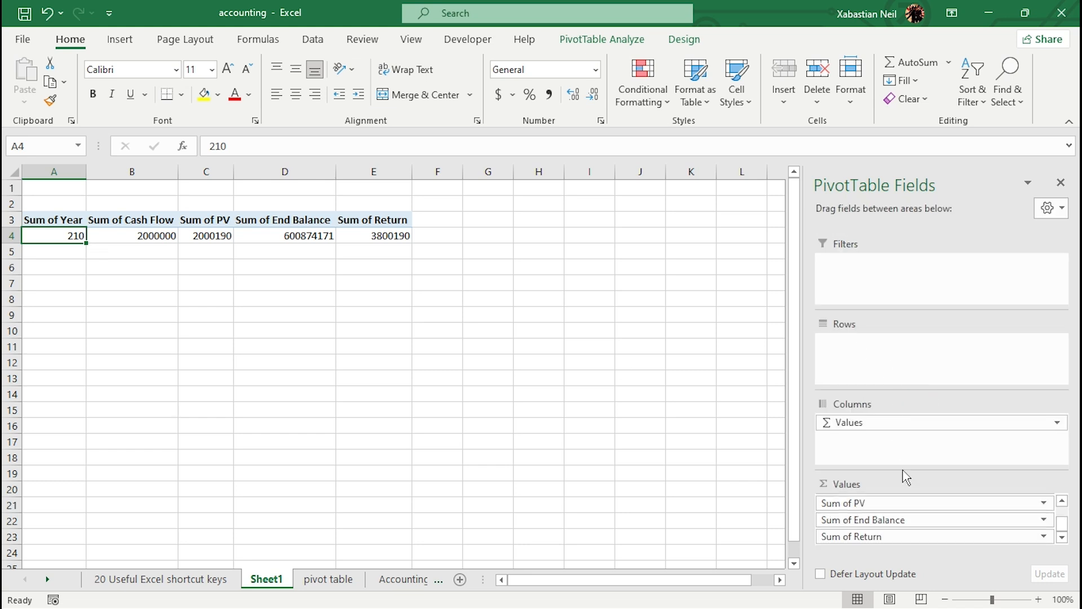
left_click(868, 504)
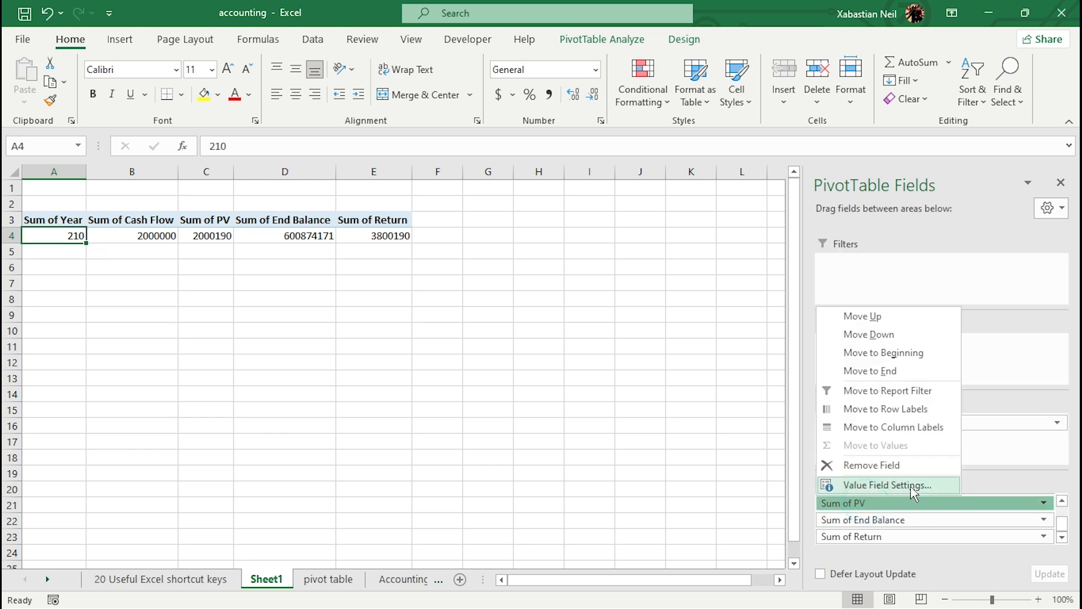
left_click(897, 485)
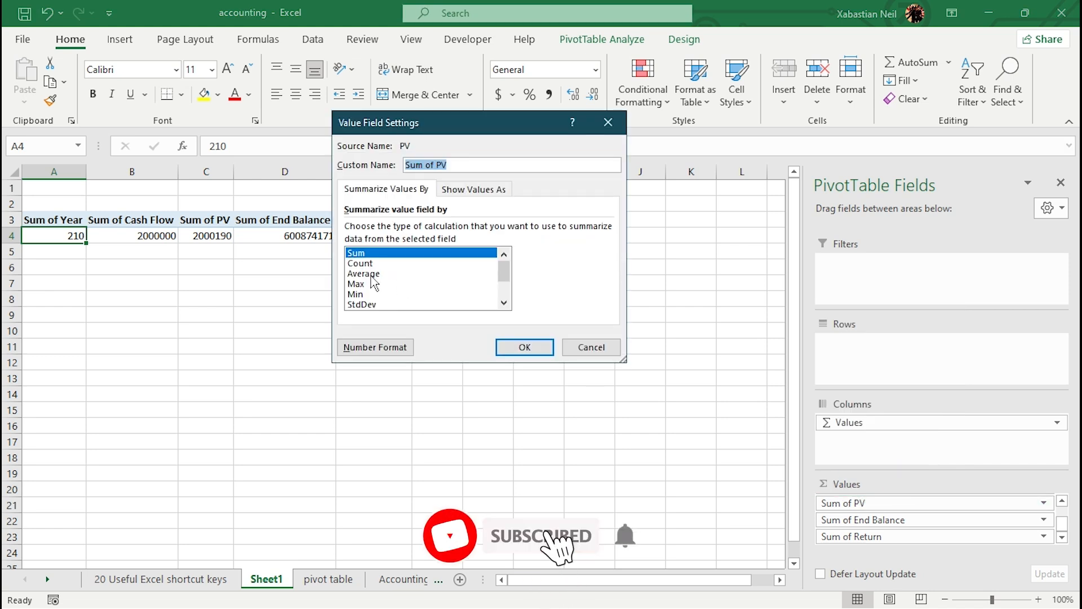
left_click(377, 276)
left_click(525, 347)
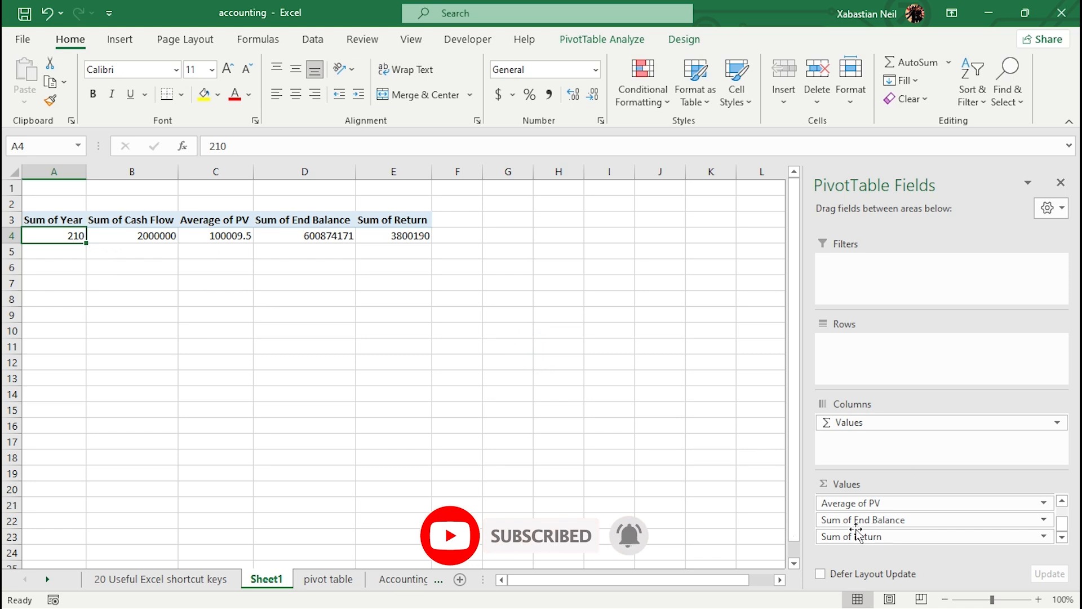
Step: Summarise the End Balance value field by Var and slightly widen column D
left_click(878, 502)
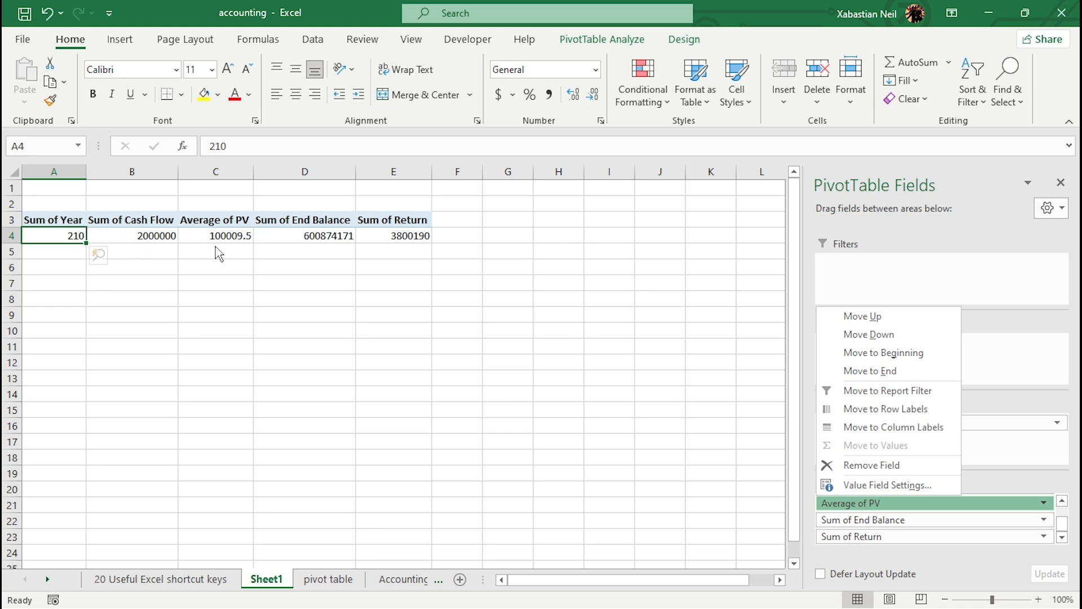
left_click(868, 520)
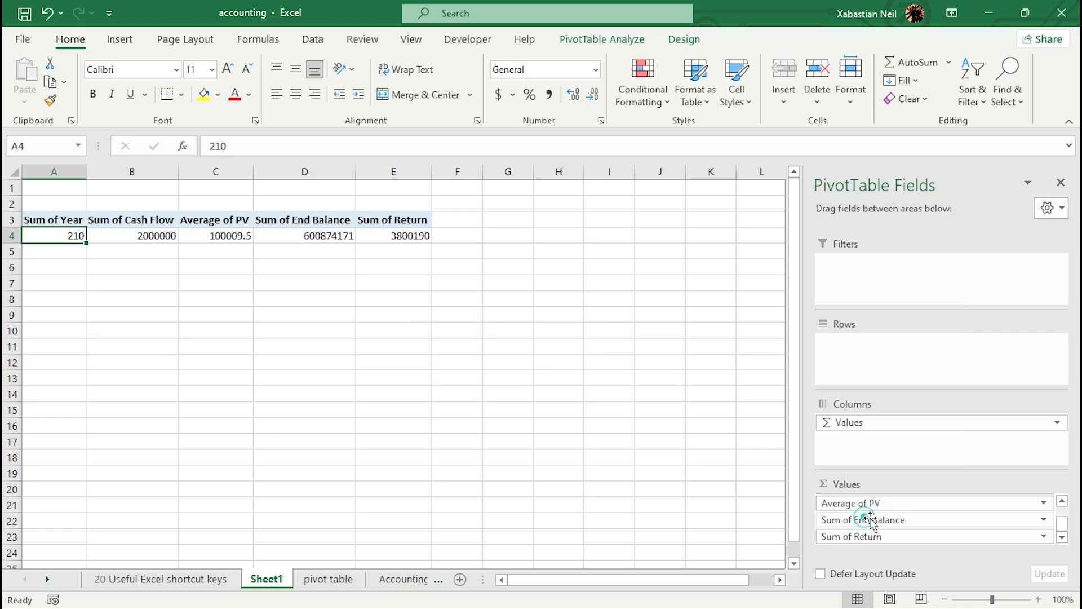
left_click(871, 521)
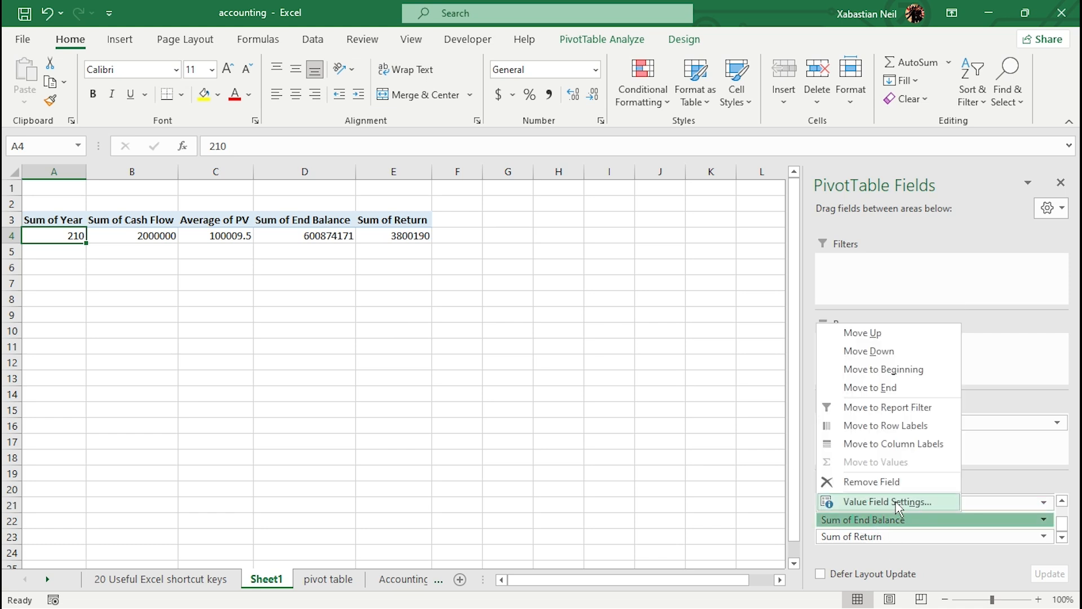
left_click(900, 507)
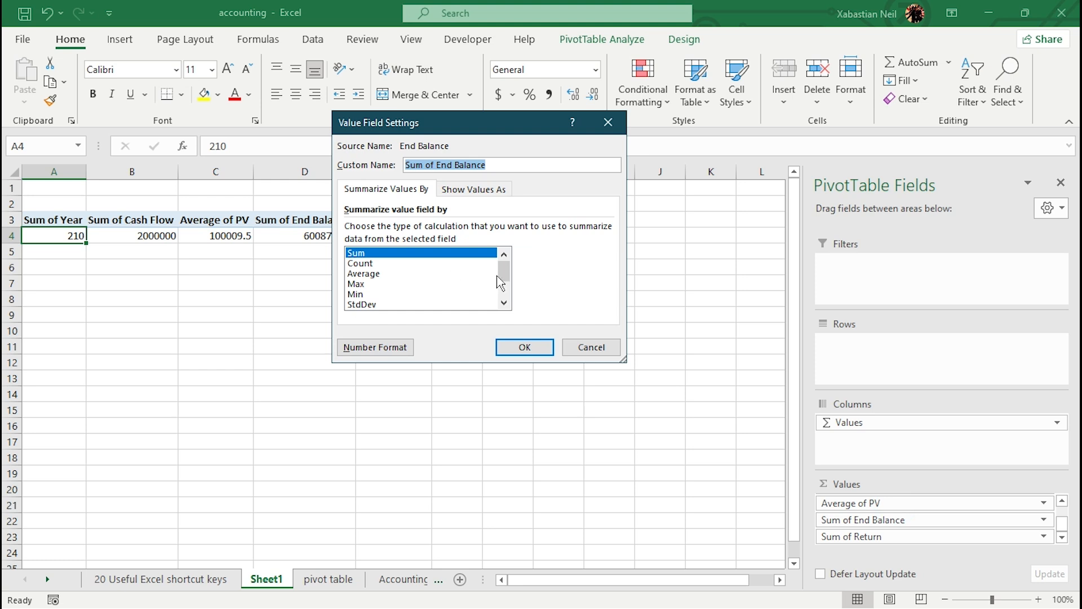
left_click_drag(503, 281, 504, 296)
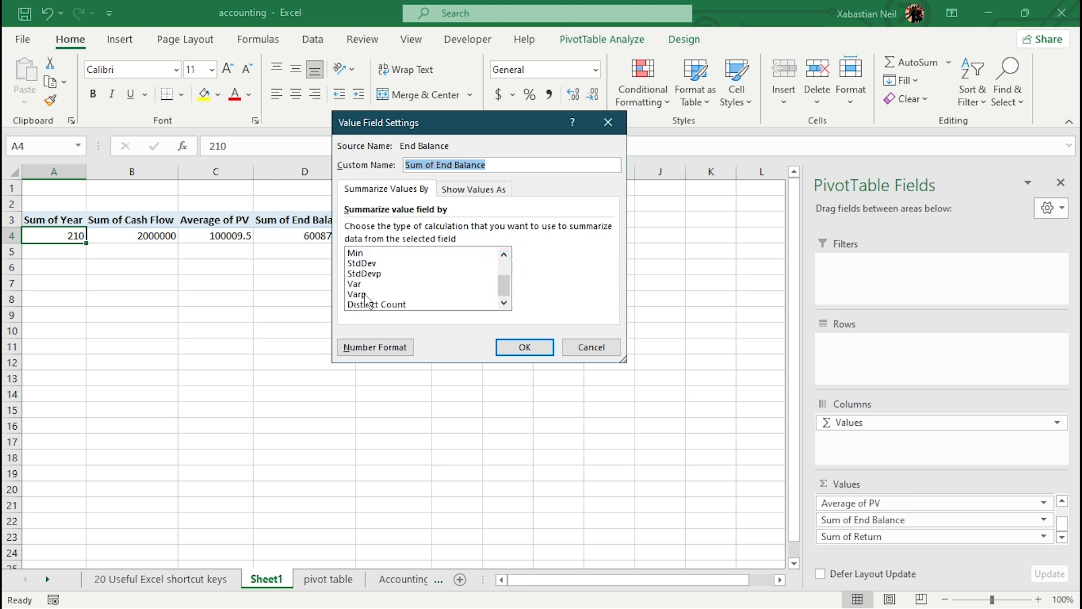
left_click(351, 285)
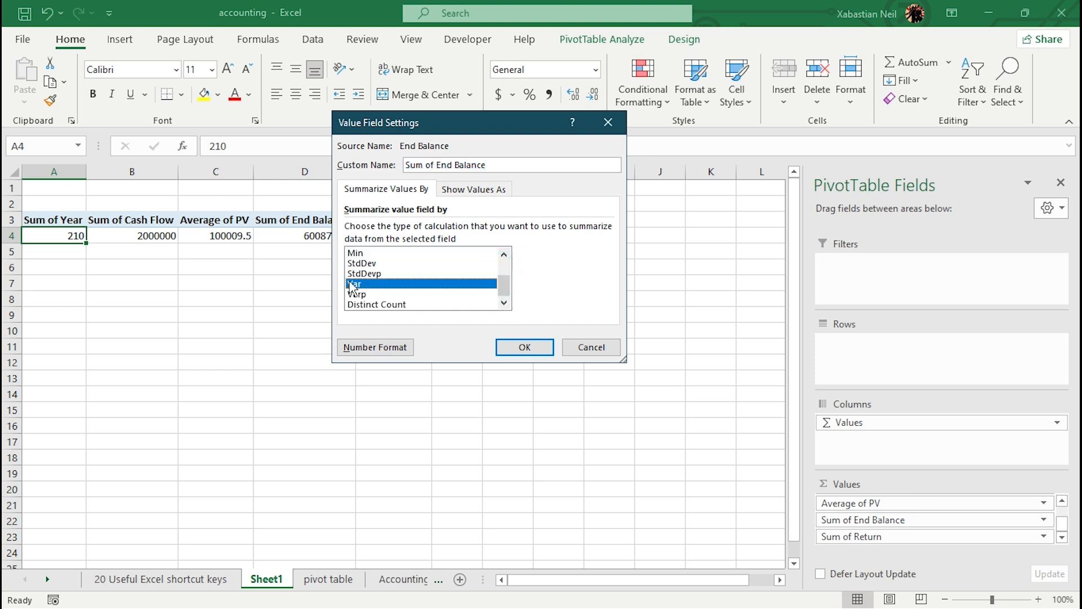
left_click(524, 347)
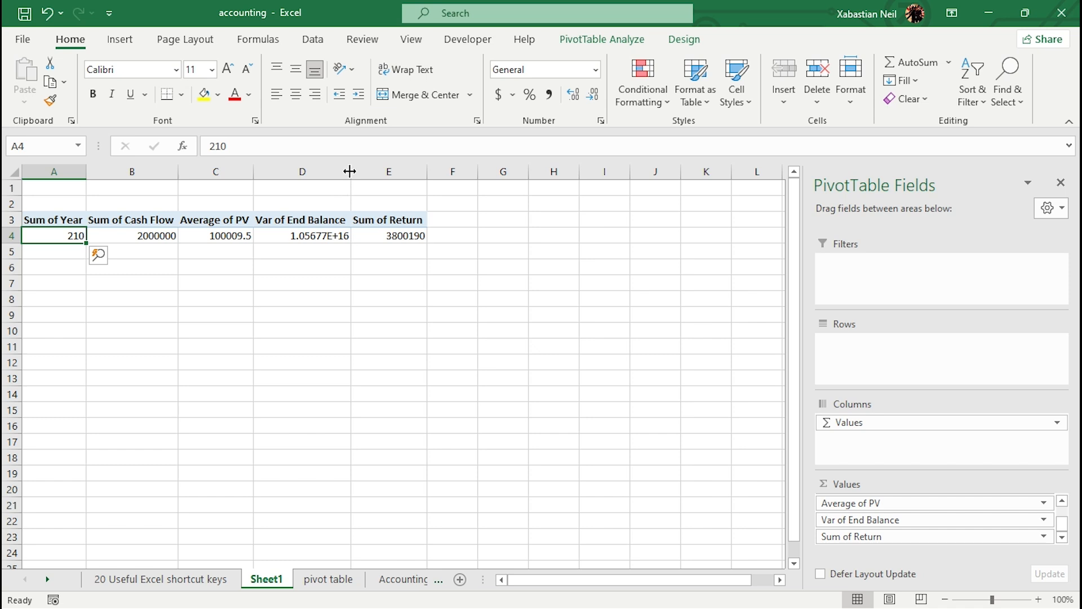
mouse_move(349, 170)
left_mouse_down()
mouse_move(533, 183)
mouse_move(360, 171)
left_mouse_up()
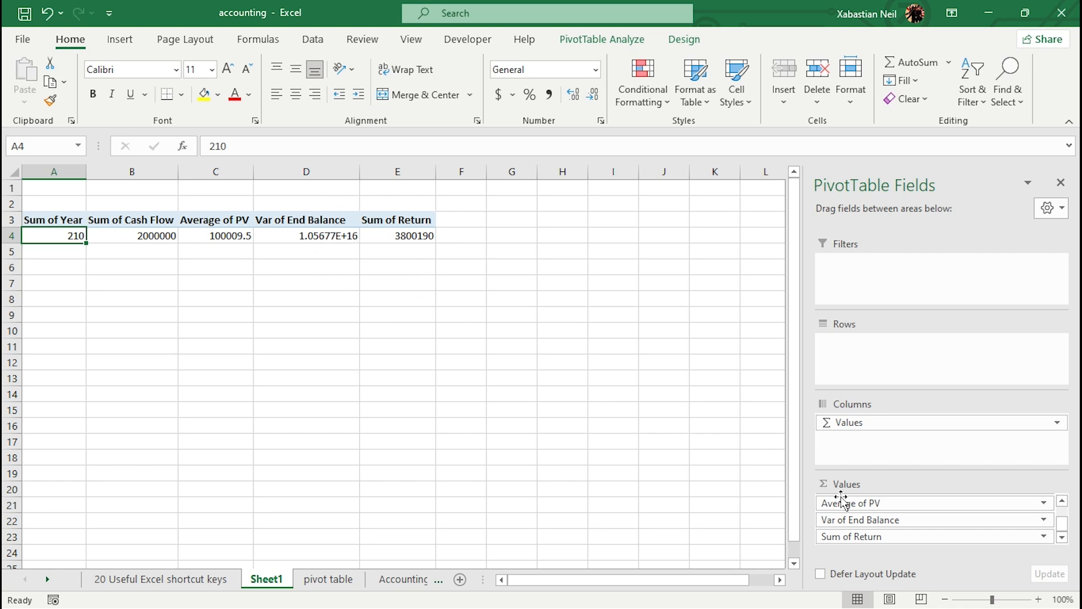
Step: Switch the End Balance value field's summary calculation back to Sum
left_click(1042, 518)
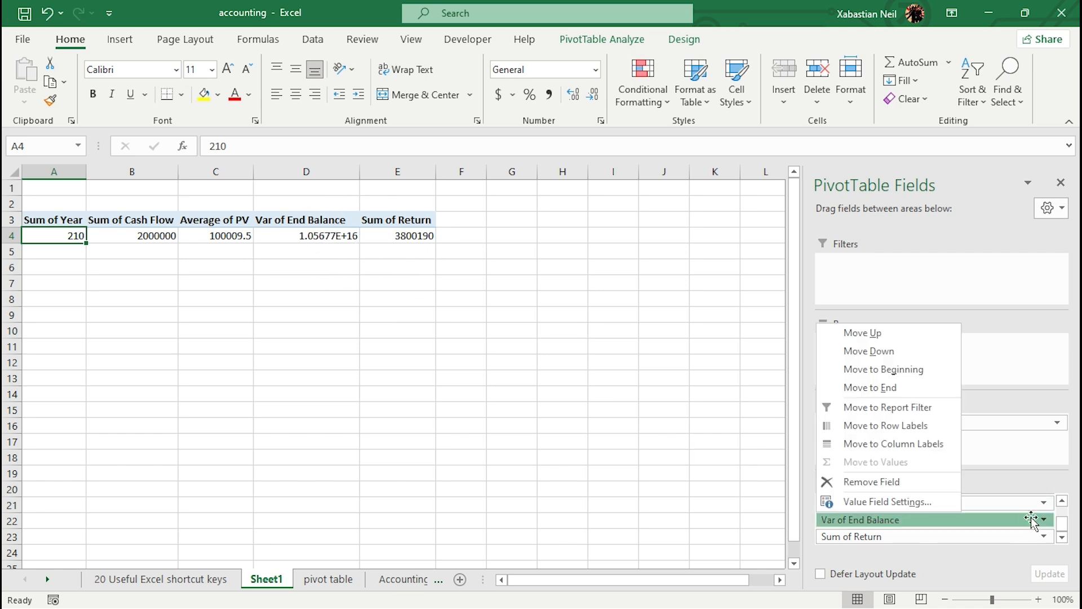
left_click(865, 500)
scroll(445, 287, "down", 1)
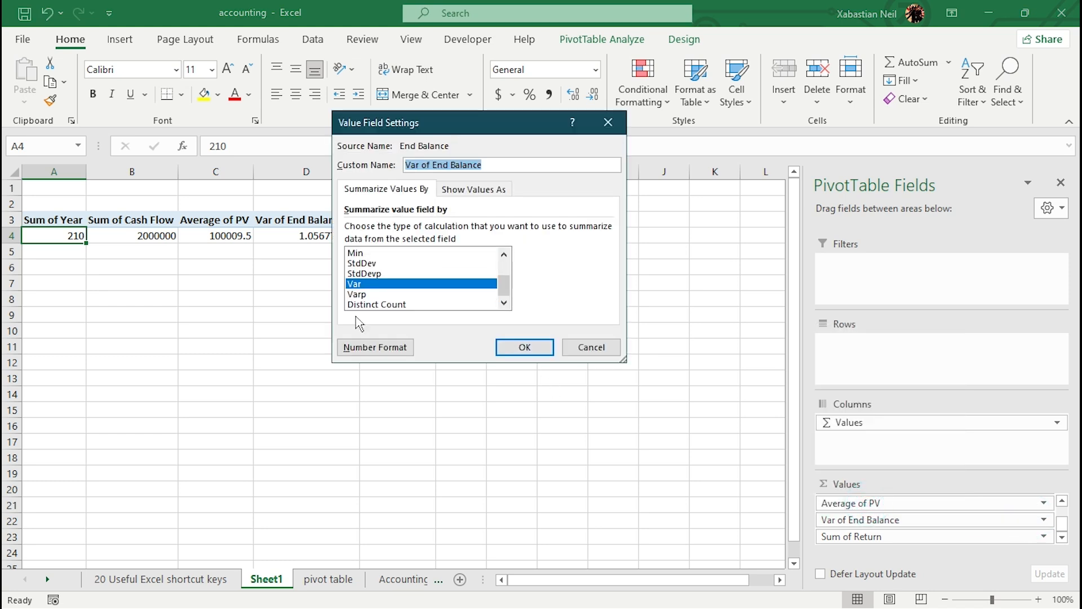
scroll(382, 303, "up", 1)
left_click(372, 254)
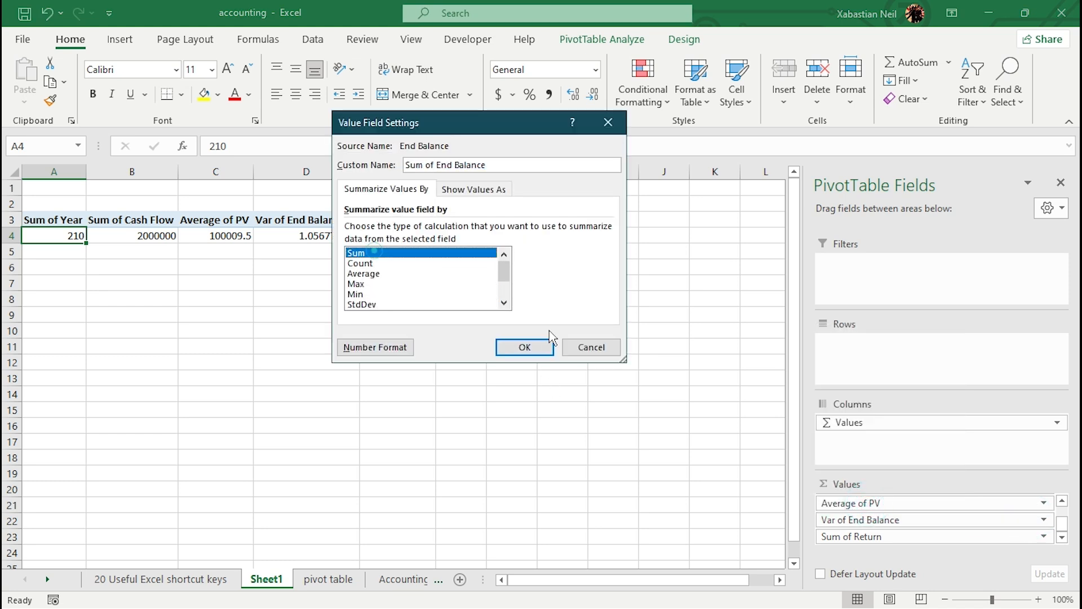
left_click(525, 346)
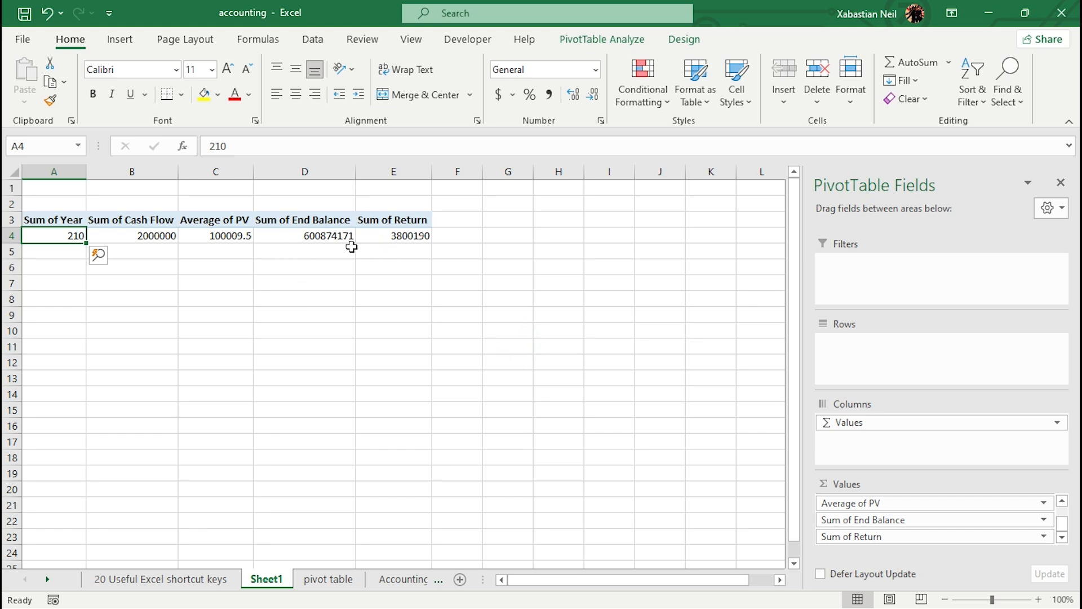
Step: Summarise the PV value field by Count
left_click(850, 504)
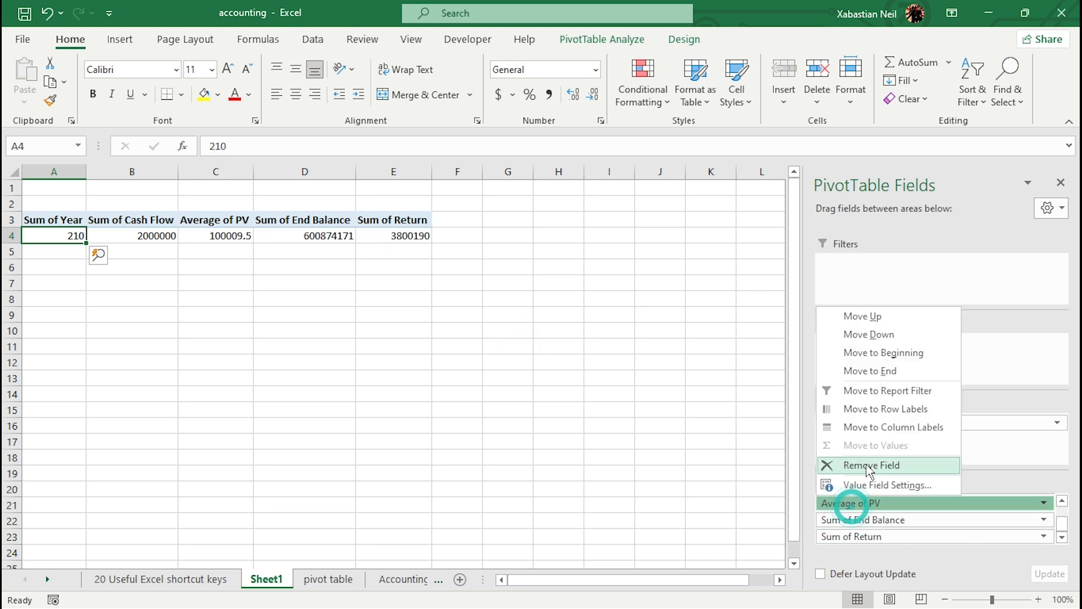
left_click(888, 486)
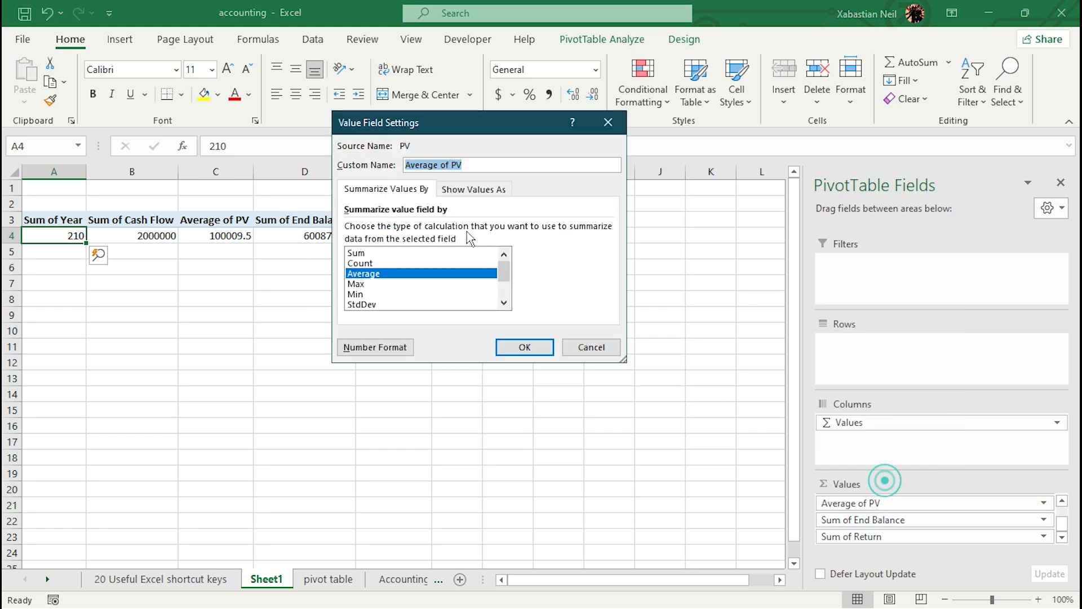
left_click(361, 263)
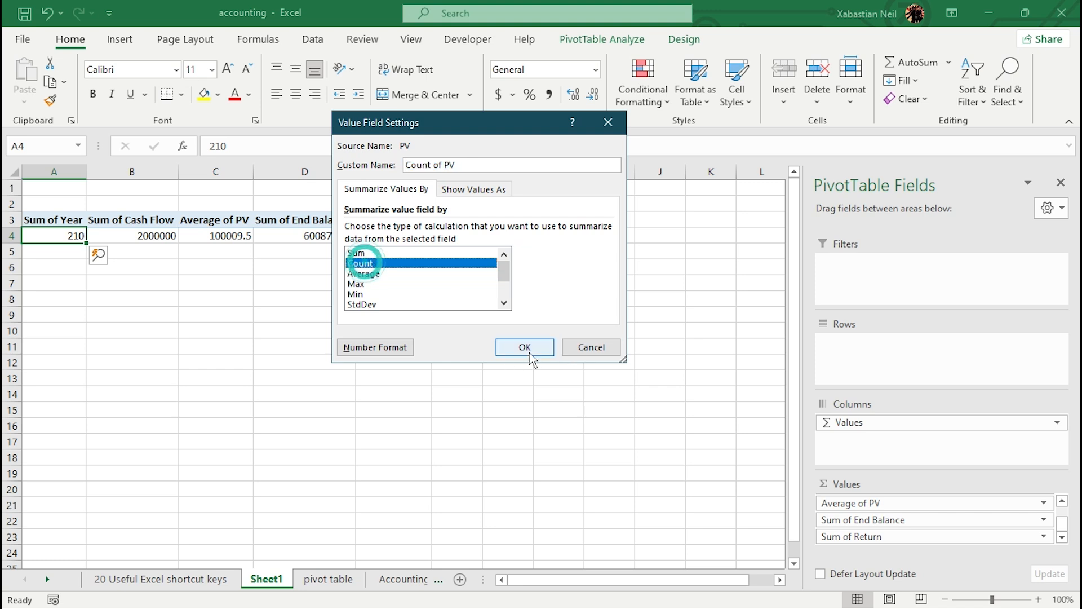
left_click(526, 347)
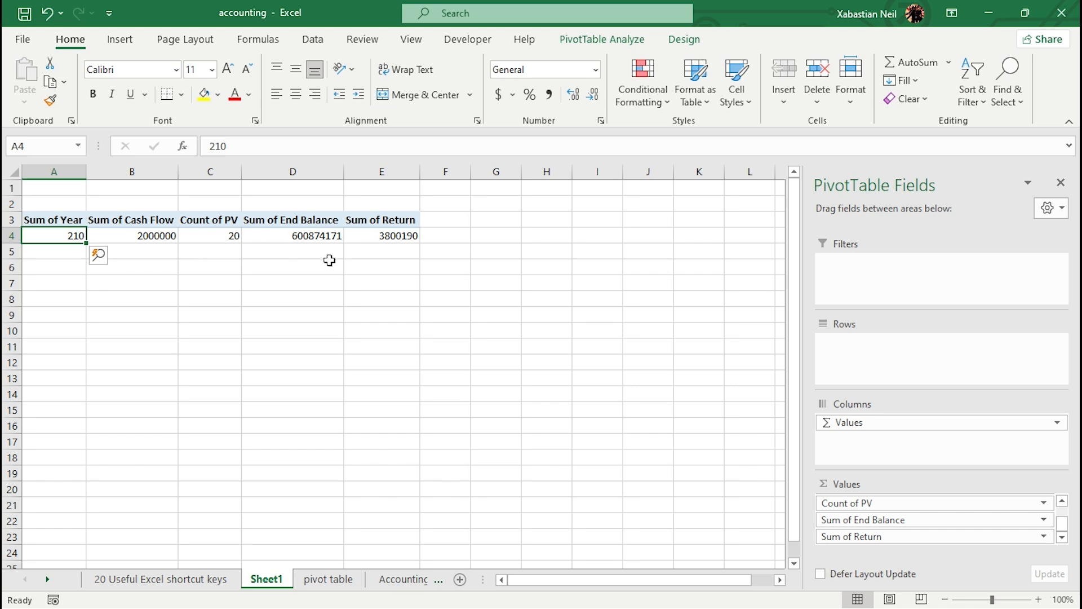
Step: Try removing the Values entry from the Columns area and enabling Defer Layout Update
left_click(899, 430)
left_click(902, 444)
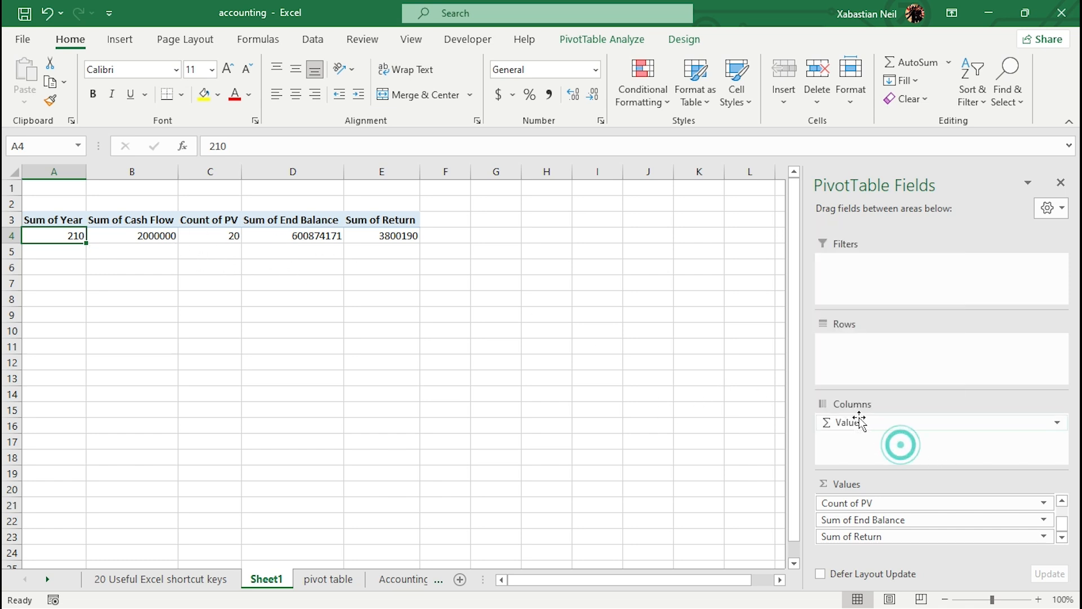
left_click(876, 424)
left_click(873, 385)
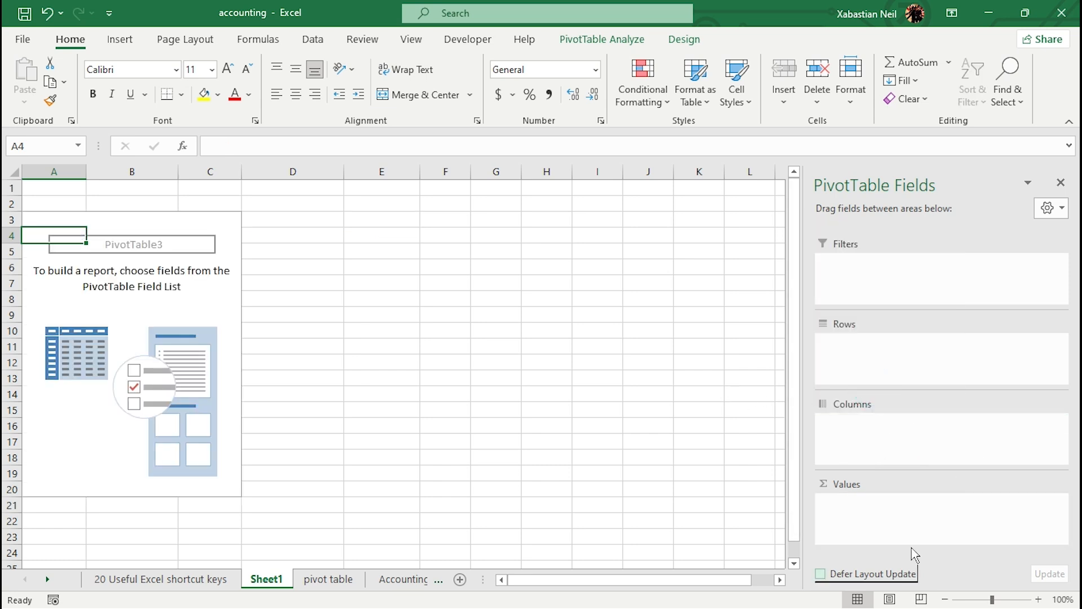
left_click(883, 575)
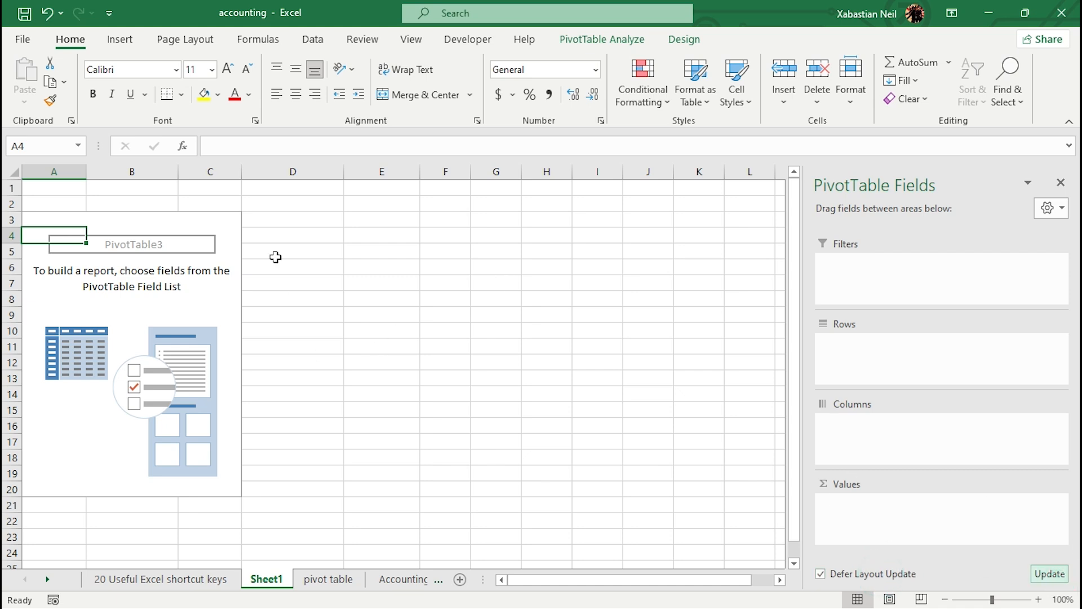
Step: Undo the removal of the value fields from the PivotTable
left_click(210, 251)
left_click(150, 239)
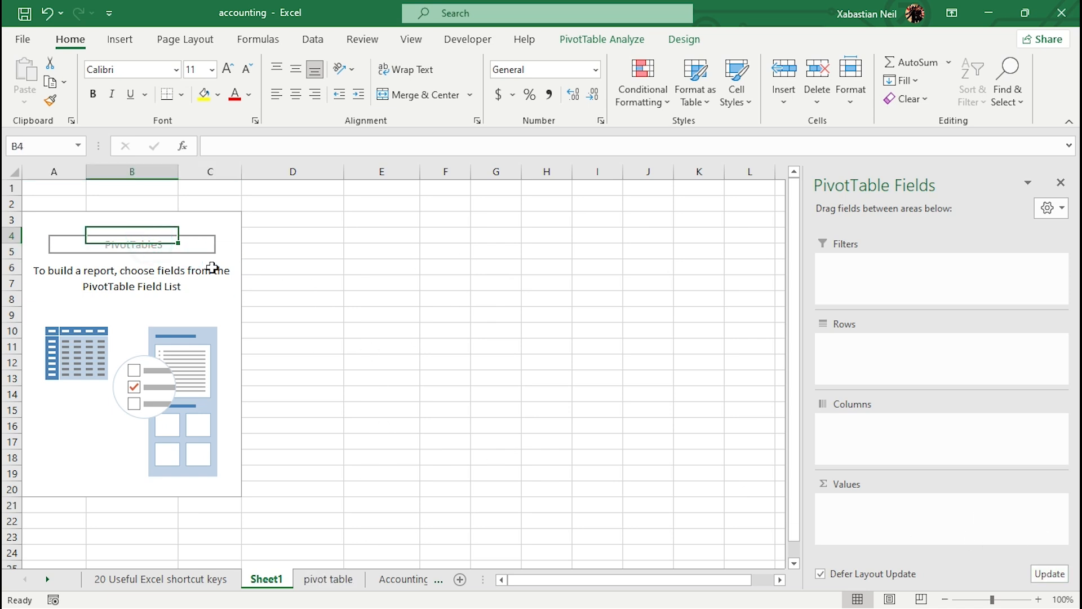
left_click(46, 14)
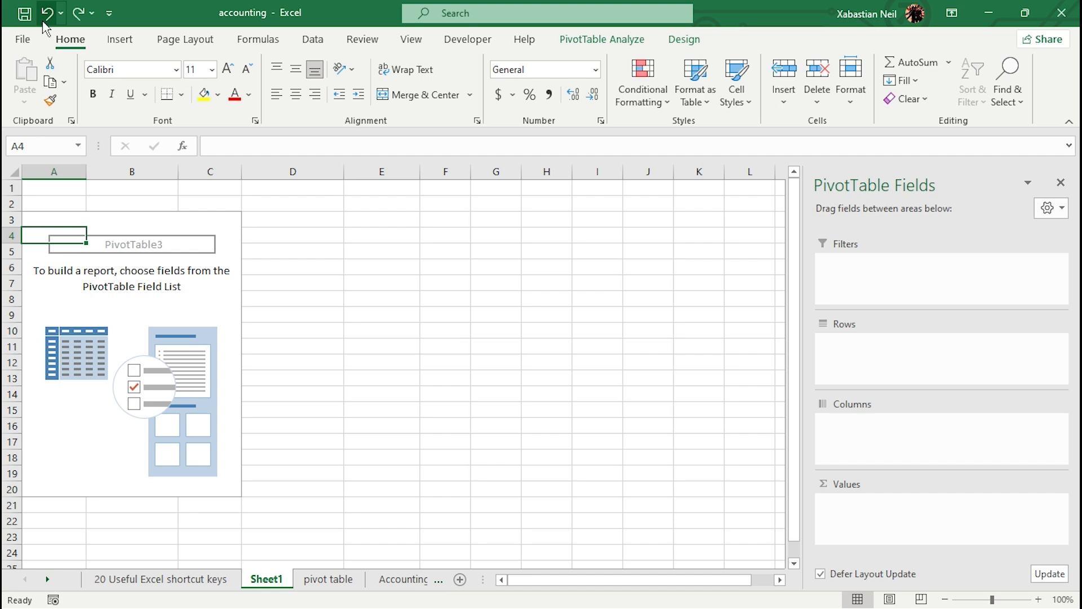
left_click(44, 24)
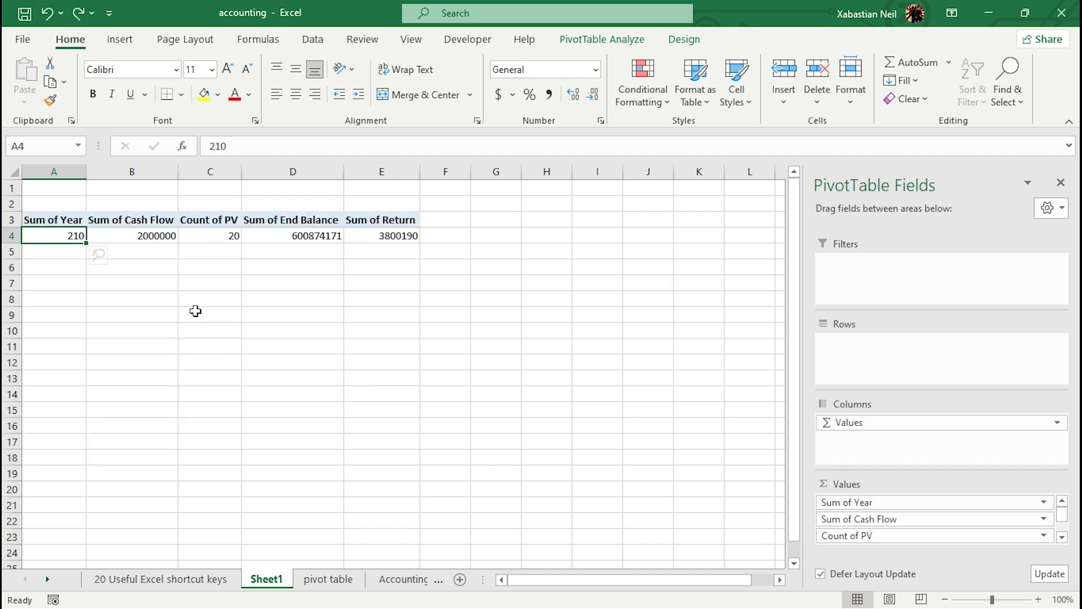
Step: On the pivot table sheet, set the End Balance for year 12 in cell E13 to 3,783,589,358
left_click(328, 579)
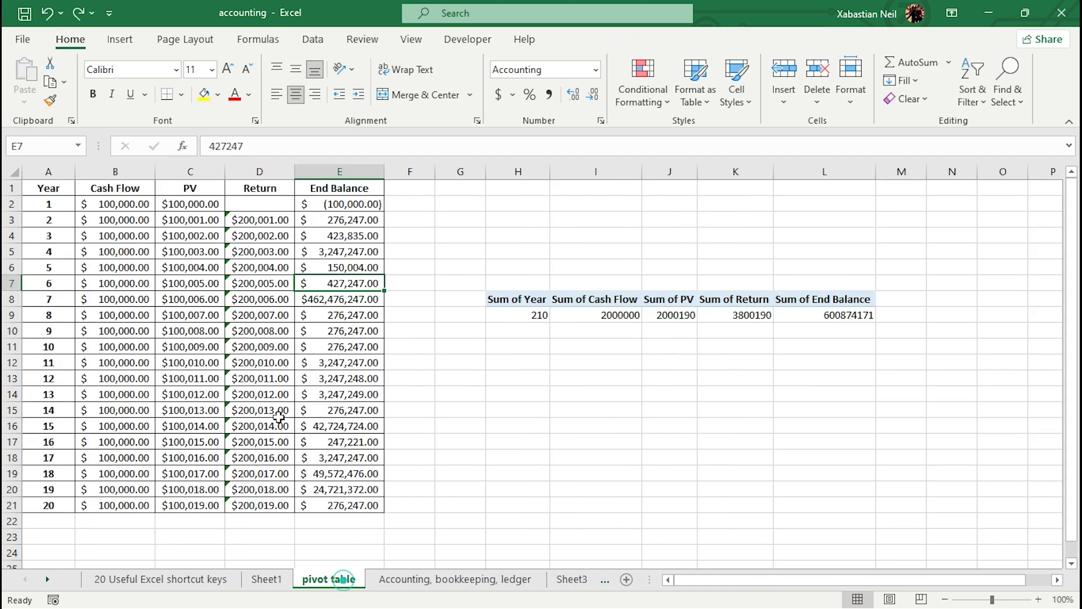
double_click(350, 376)
double_click(355, 376)
key("BackSpace")
type("3,783,589,358")
left_click(564, 455)
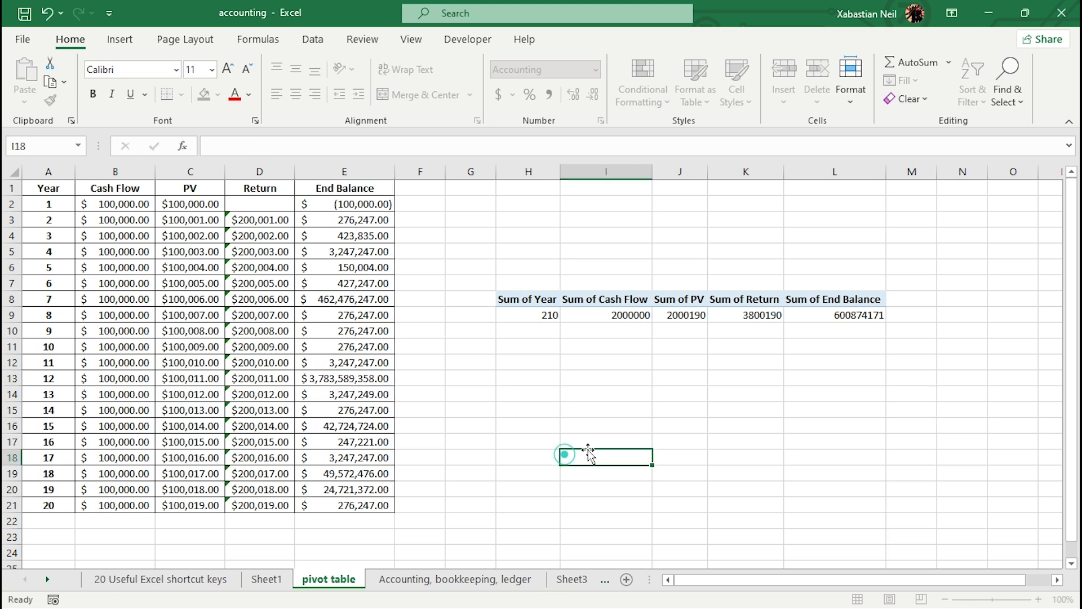
Step: Set the End Balance for year 6 in cell E7 to 248,724,727
left_click(362, 282)
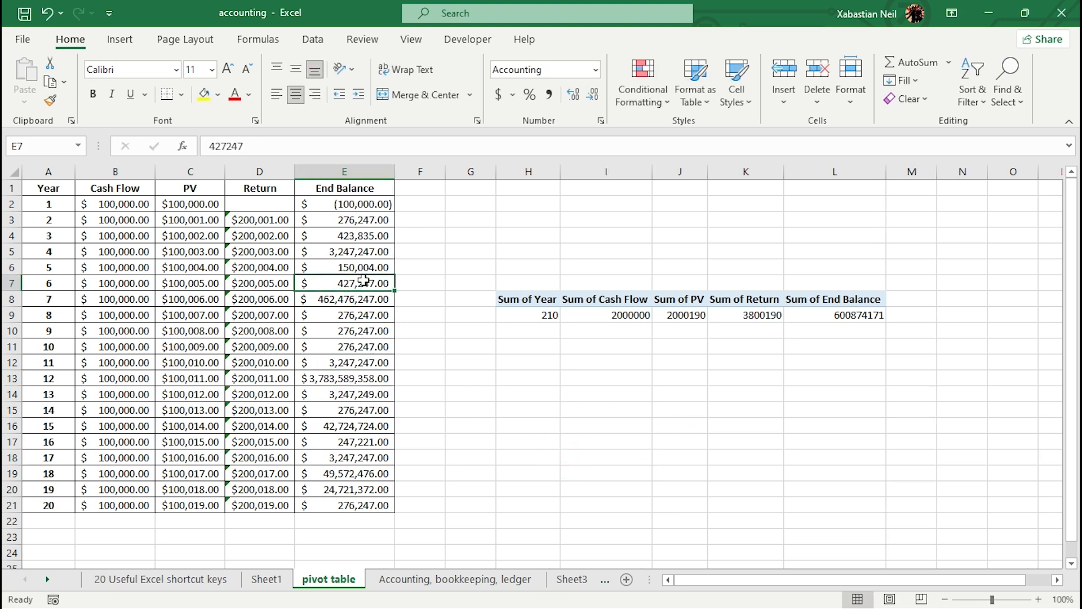
double_click(376, 281)
key("BackSpace")
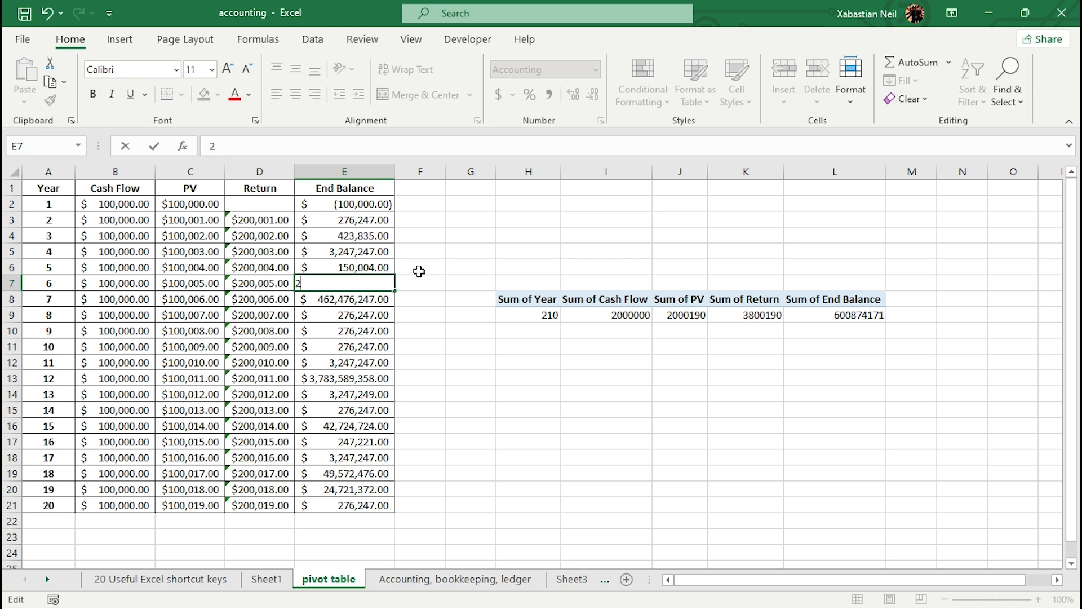
key("Return")
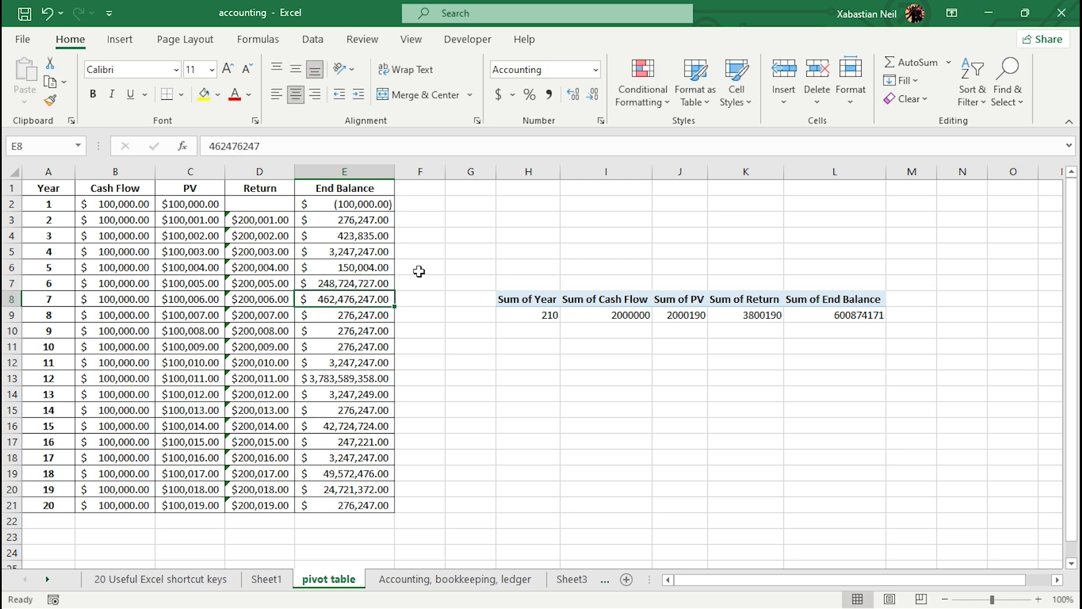
Step: Fill row 22 below the data with End Balance 24835359, Return 35935673, PV 27246727 and Cash Flow 353593587
left_click(342, 519)
type("248")
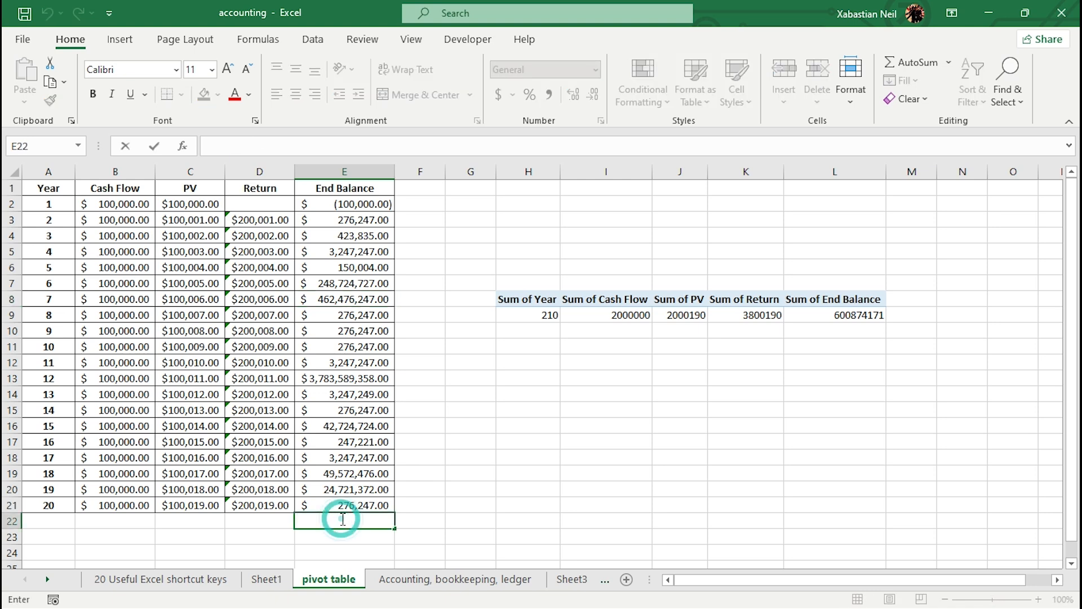
type("35359")
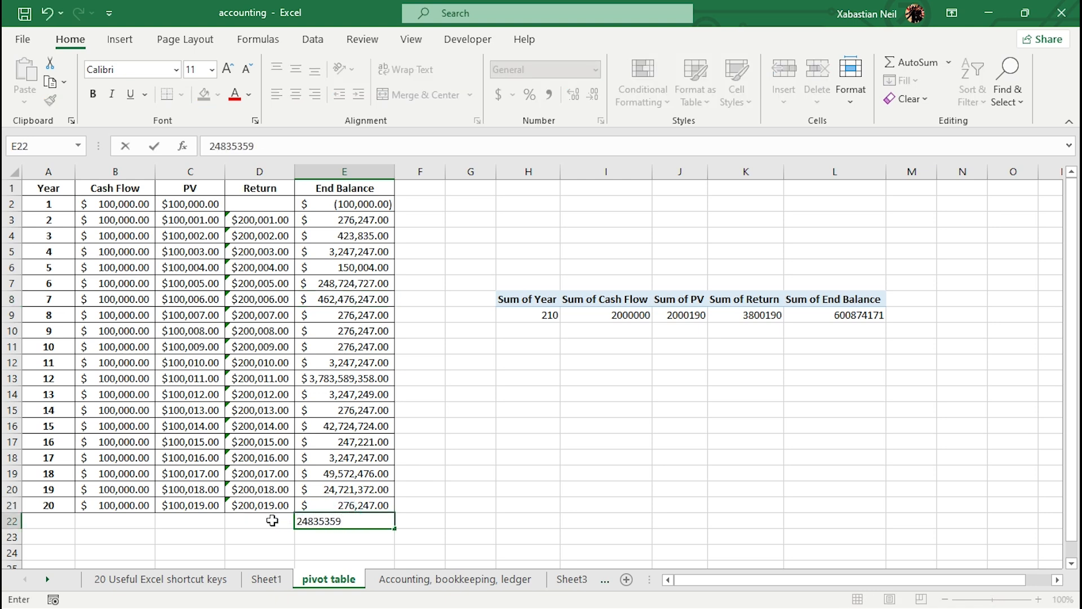
left_click(273, 520)
type("35935673")
left_click(189, 516)
type("2724672")
left_click(115, 519)
type("353593587")
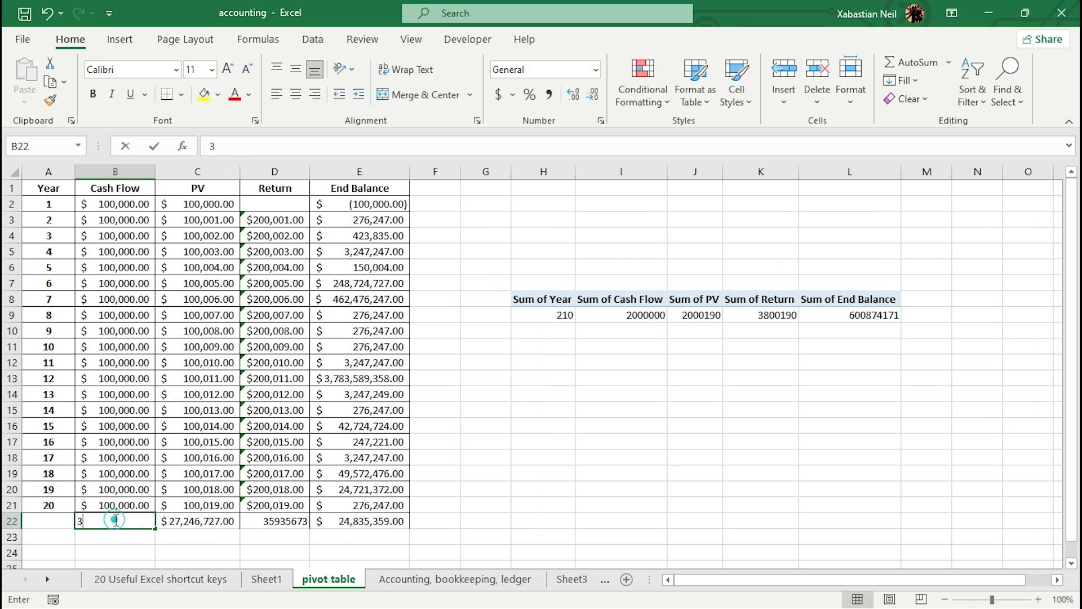
left_click(556, 484)
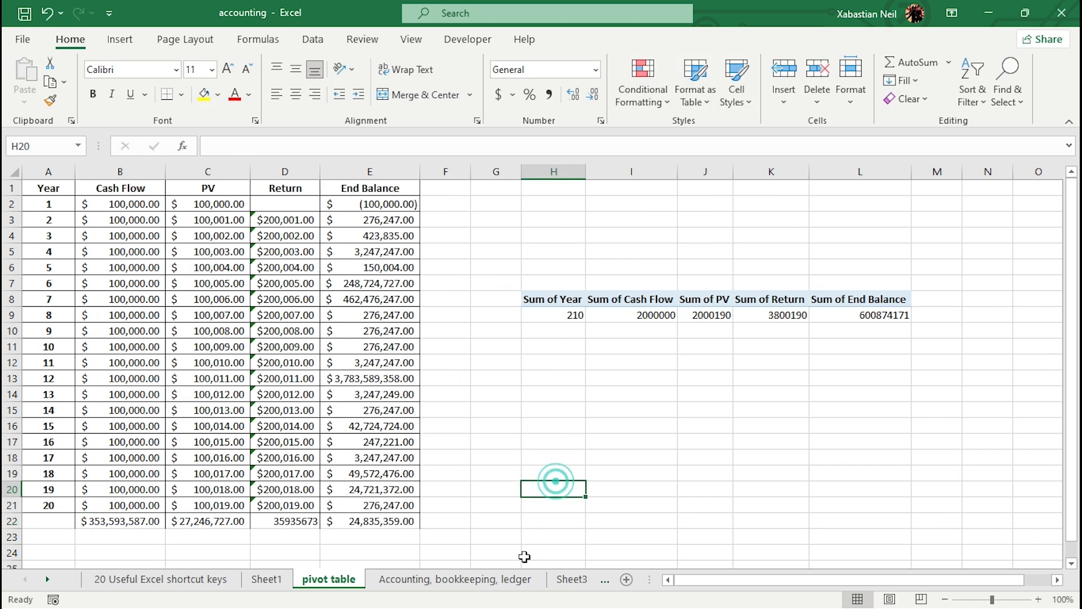
Step: Enter 21 as the Year in cell A22 to complete the added row
scroll(169, 494, "down", 2)
key("ctrl+Home")
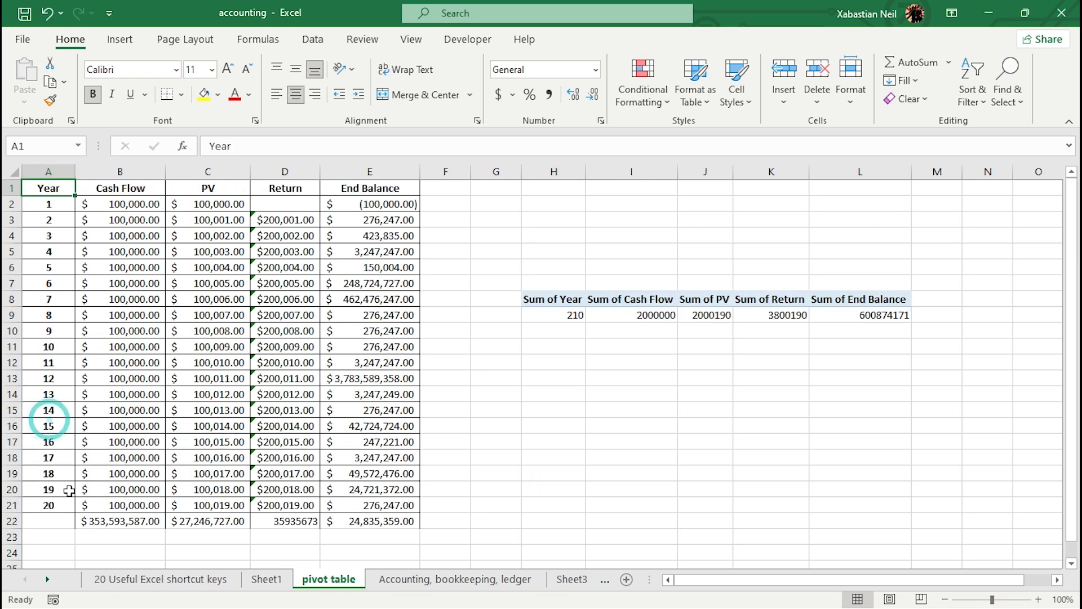
double_click(62, 524)
type("2")
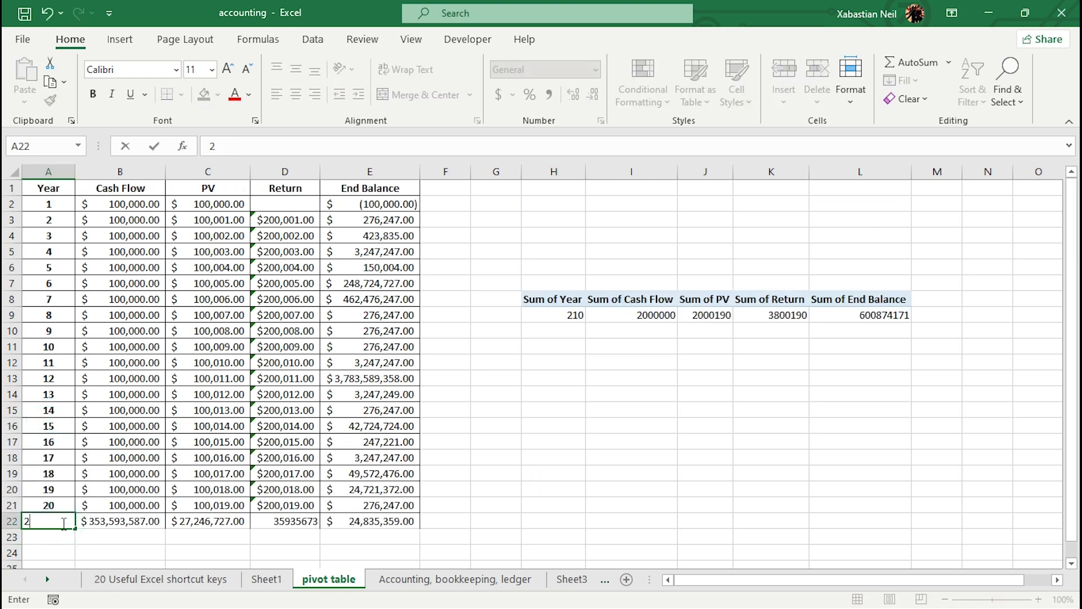
type("1")
key("Return")
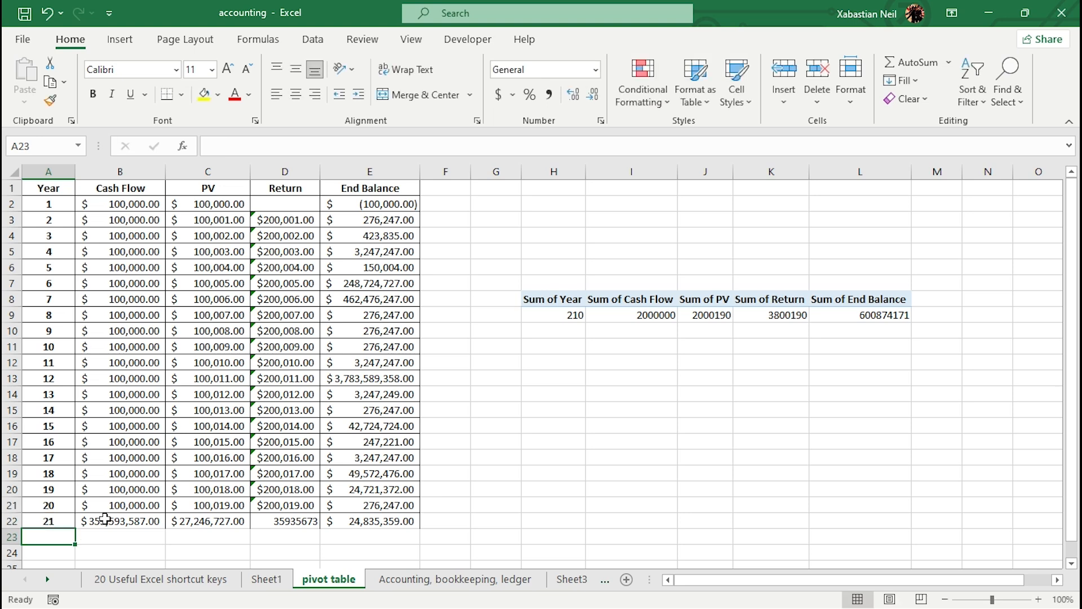
left_click(558, 491)
scroll(431, 487, "down", 1)
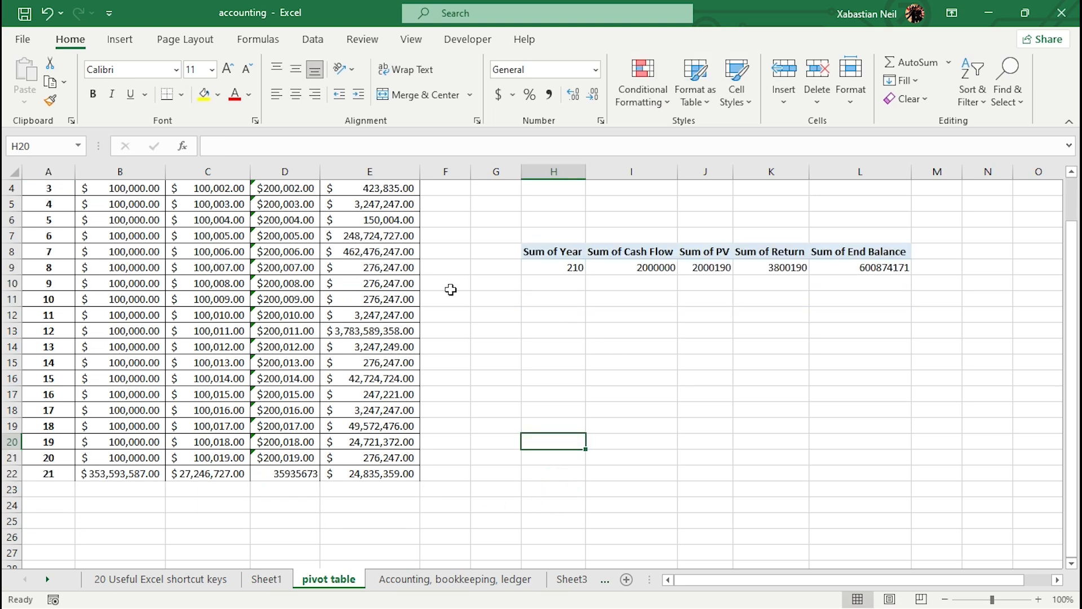
Step: Extract the source records behind the Sum of End Balance value in Sheet1 cell D4 to a new sheet
left_click(269, 579)
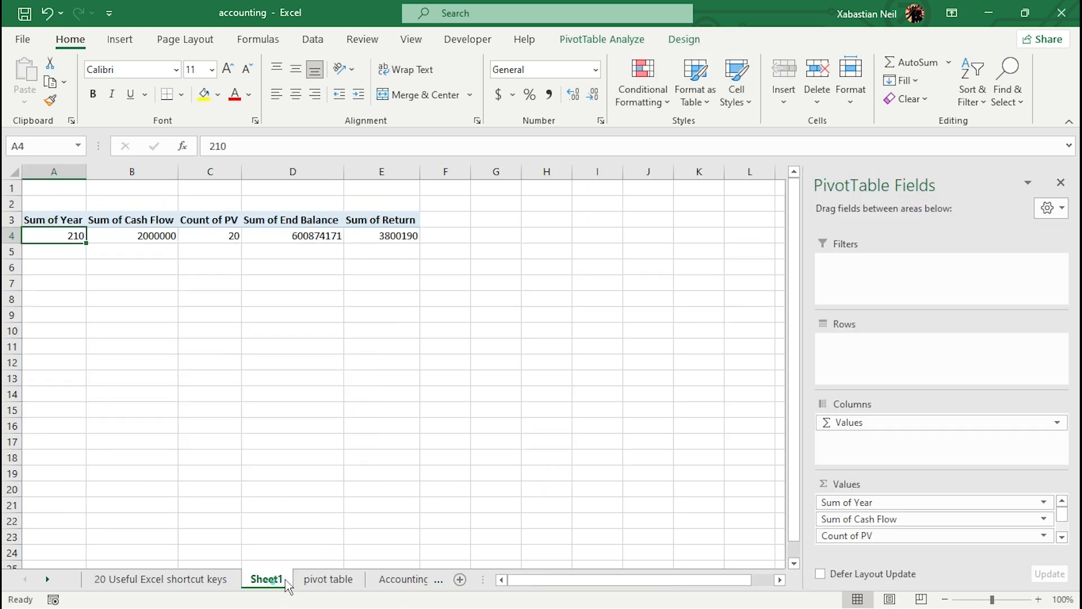
left_click(333, 399)
double_click(266, 235)
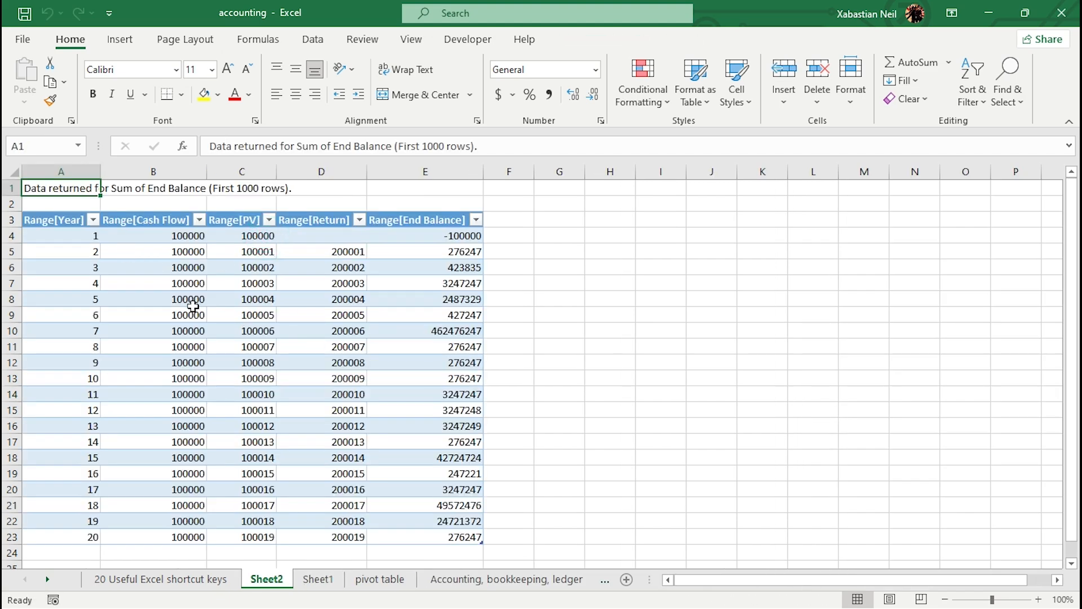
Step: Examine the extracted detail table on Sheet2 from its first to its last year row
scroll(193, 306, "down", 5)
scroll(194, 308, "up", 5)
scroll(264, 509, "down", 1)
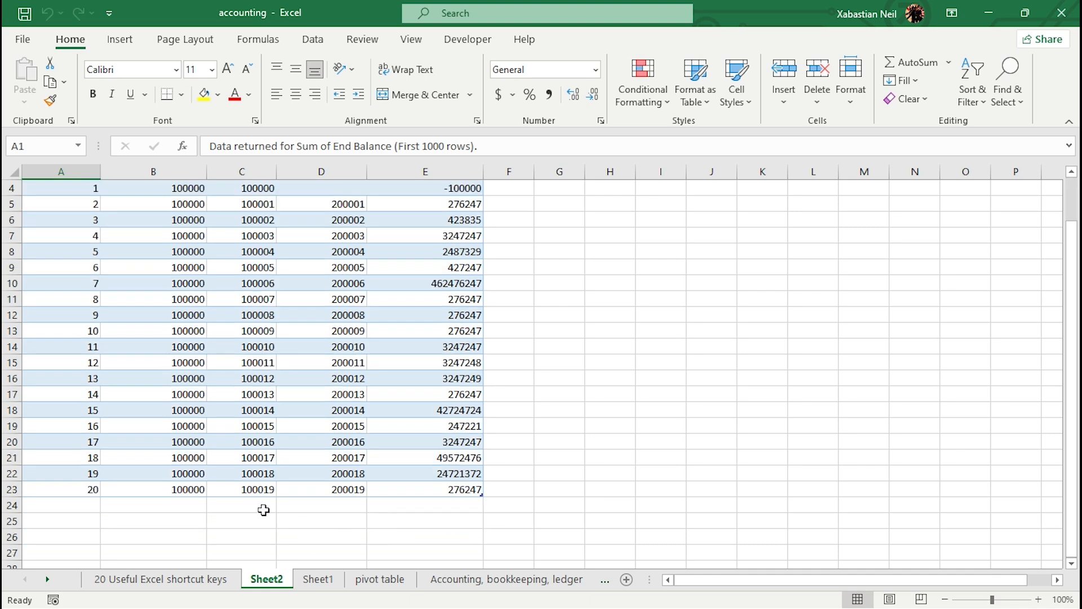
left_click(454, 497)
left_click(418, 522)
scroll(383, 432, "up", 1)
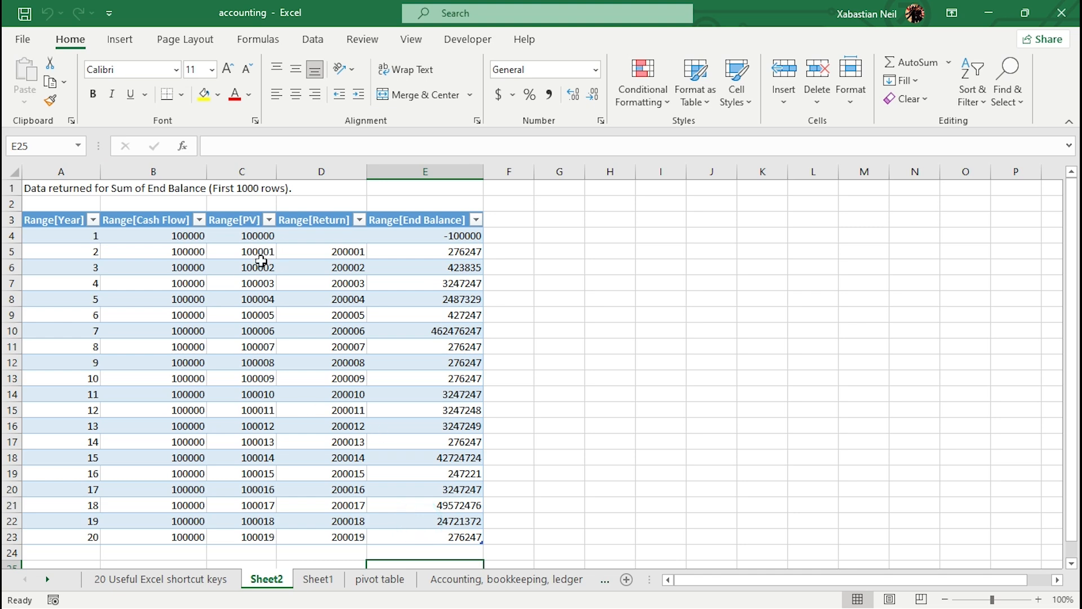
scroll(240, 319, "down", 6)
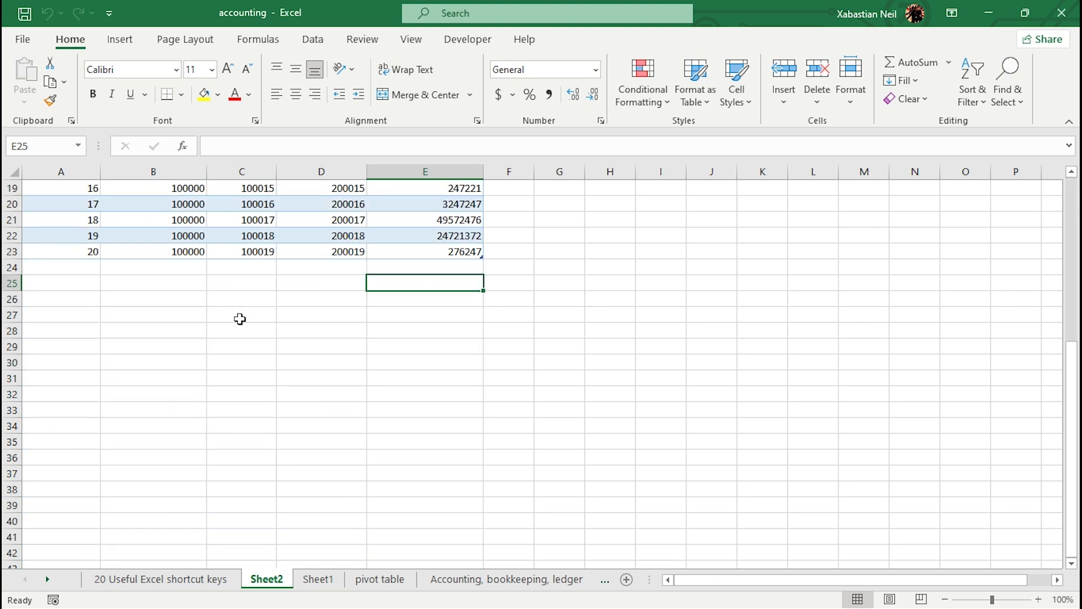
scroll(275, 275, "up", 6)
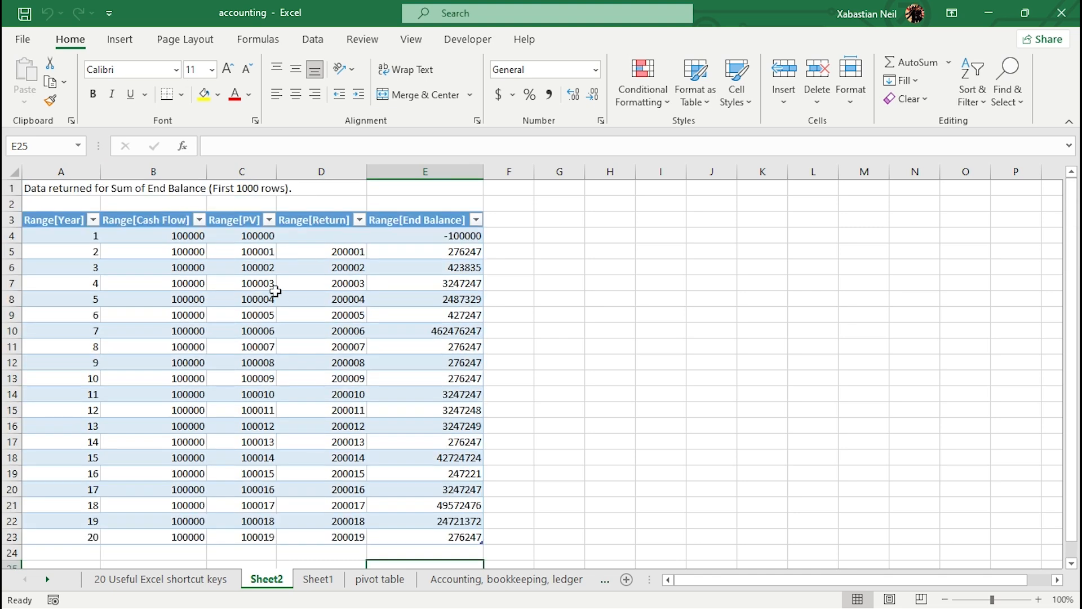
scroll(231, 299, "down", 5)
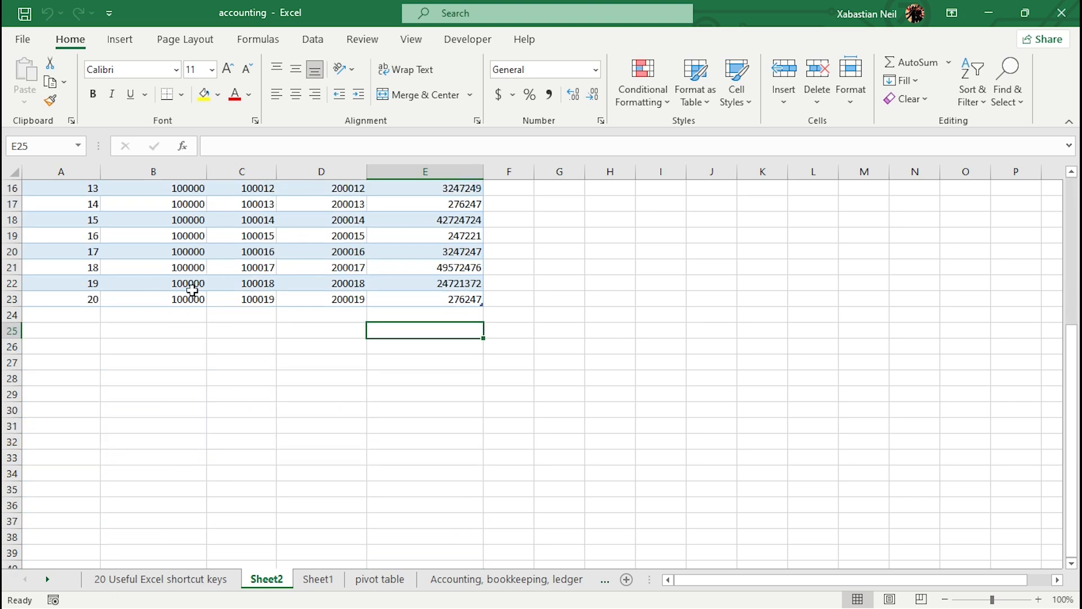
scroll(192, 290, "up", 2)
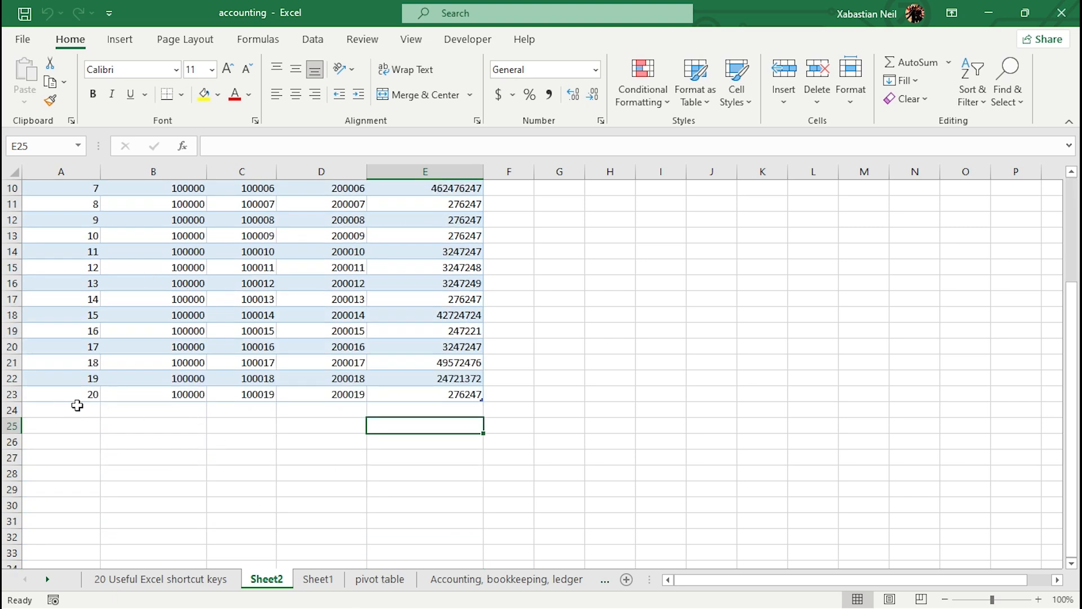
Step: Compare the edited data on the pivot table sheet with the Sheet2 records and return to the PivotTable on Sheet1
left_click(380, 579)
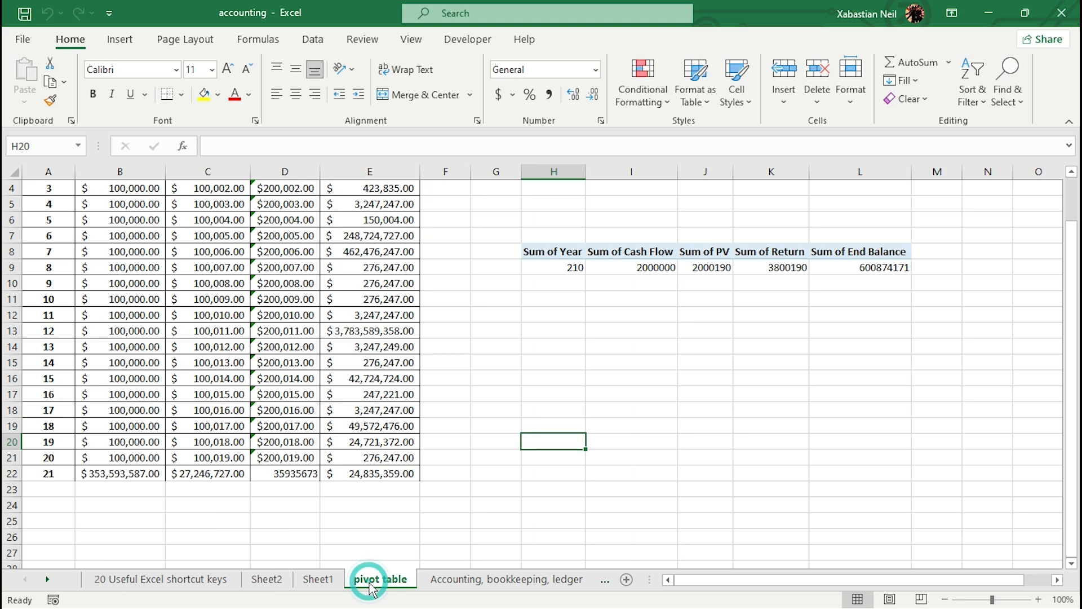
scroll(124, 280, "up", 1)
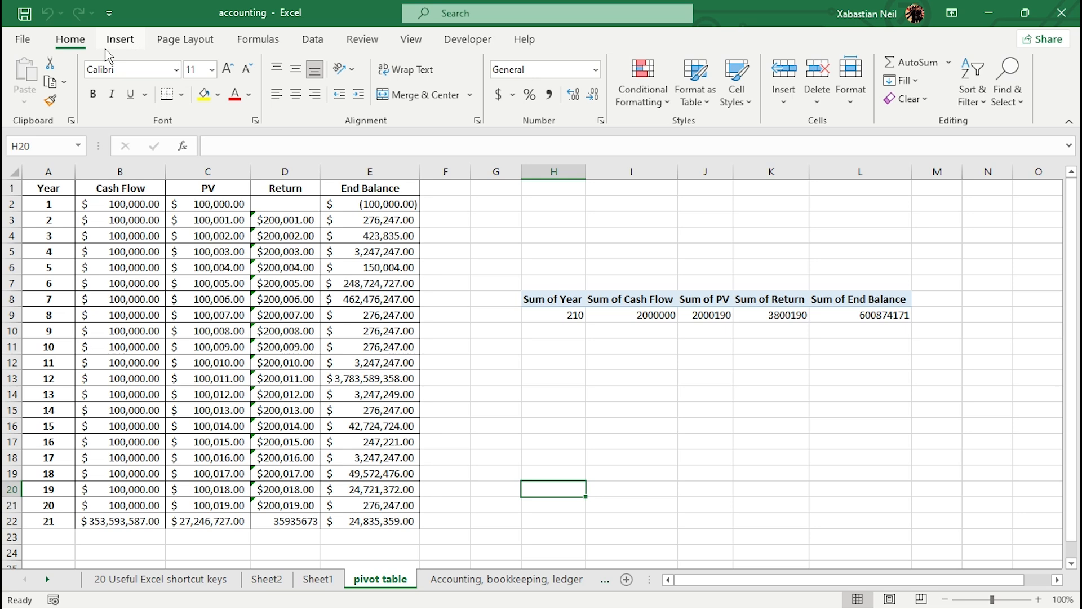
left_click(267, 579)
double_click(76, 395)
double_click(103, 346)
scroll(101, 298, "up", 3)
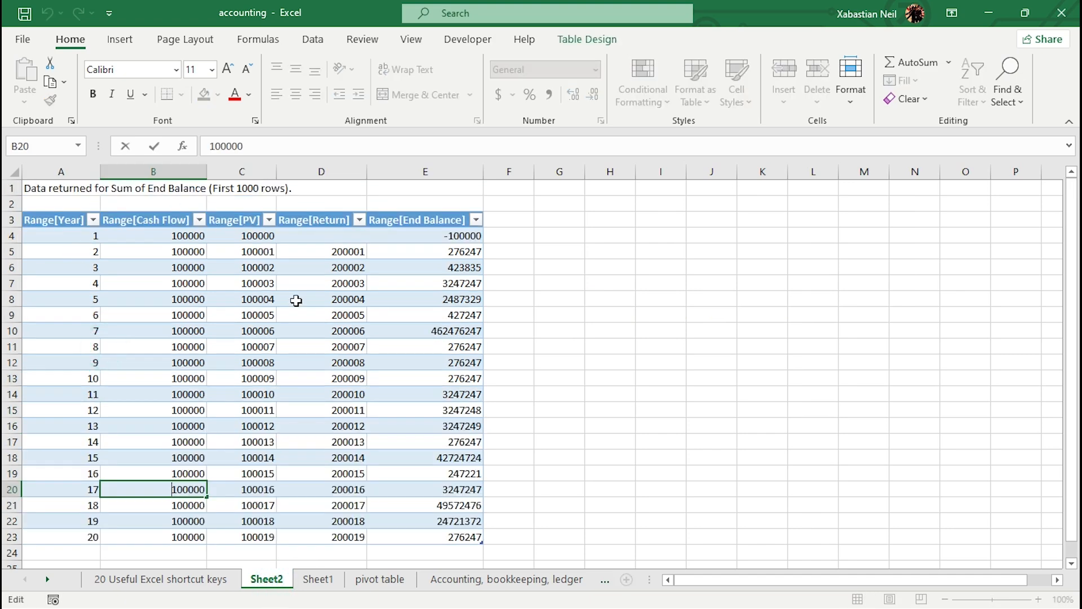
left_click(326, 585)
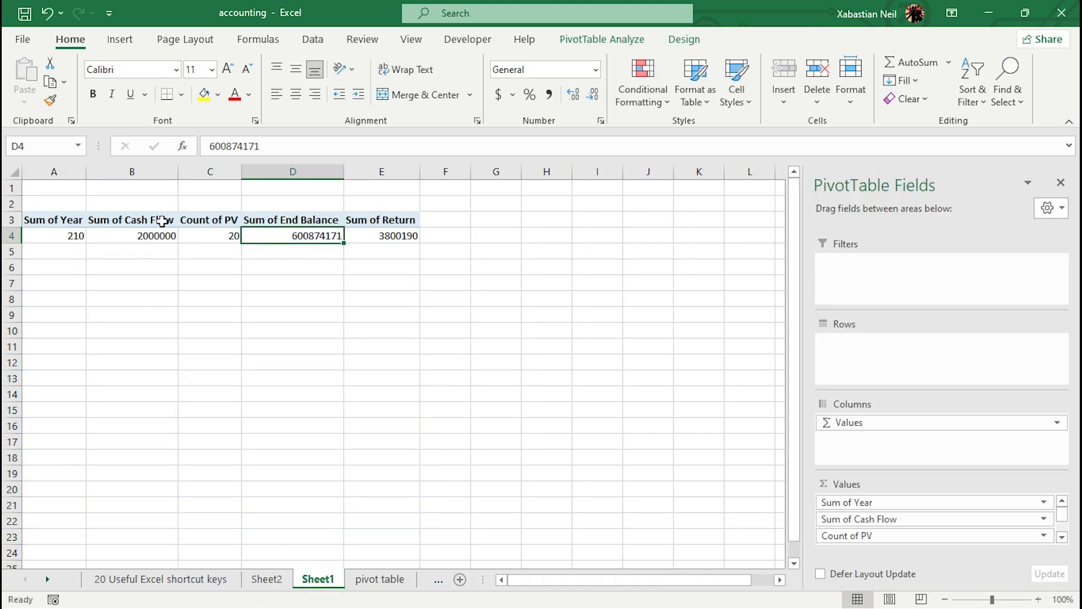
Step: Remove the Values field from the Columns area of the Sheet1 PivotTable and close its field list
scroll(166, 220, "down", 6)
scroll(932, 499, "down", 2)
scroll(293, 320, "up", 6)
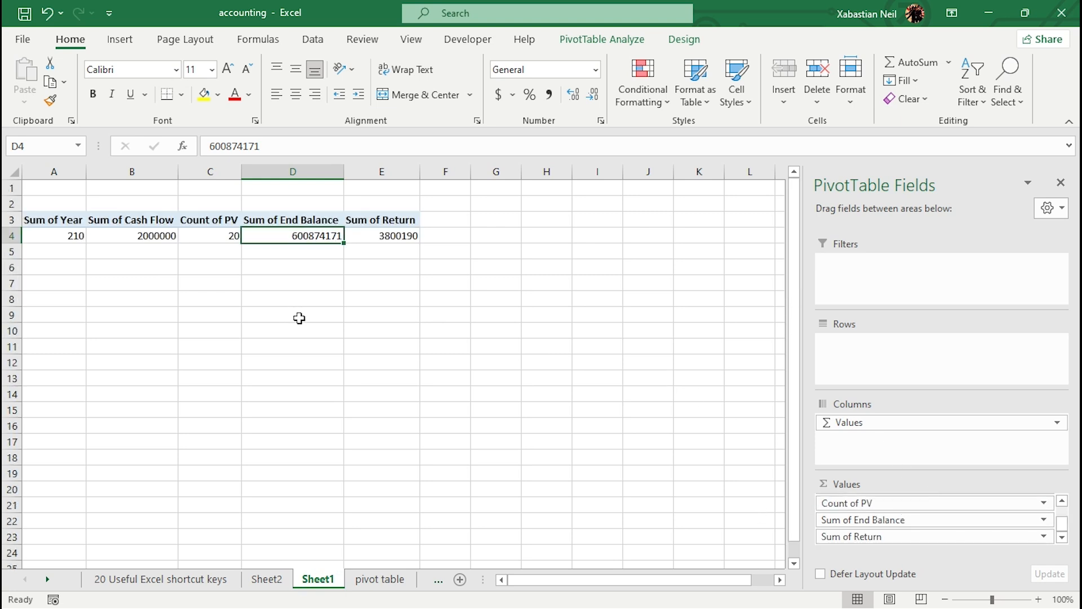
left_click_drag(979, 431, 902, 422)
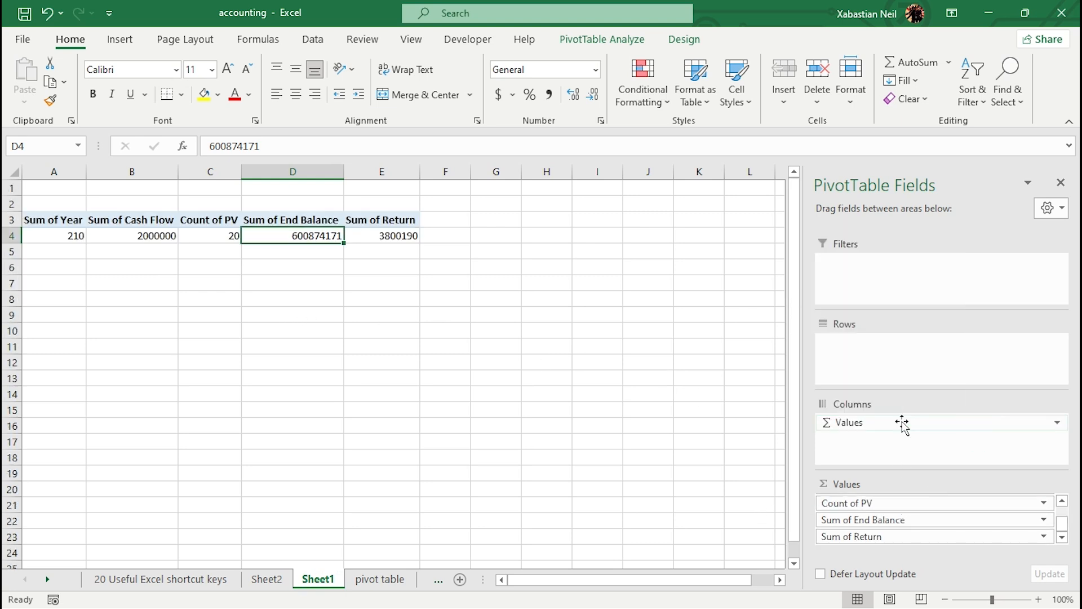
left_click(868, 424)
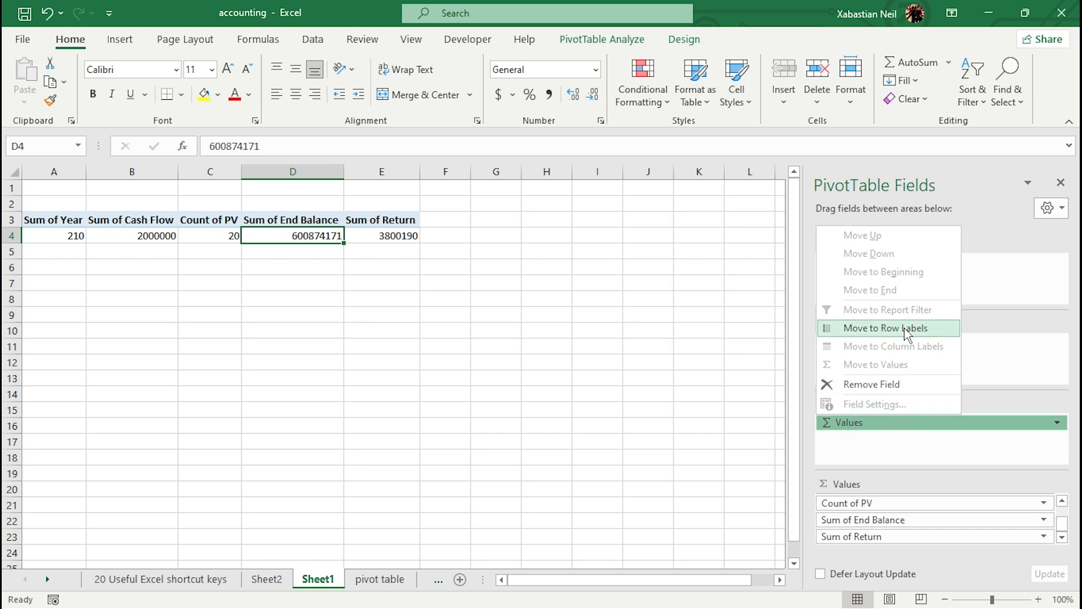
left_click(902, 389)
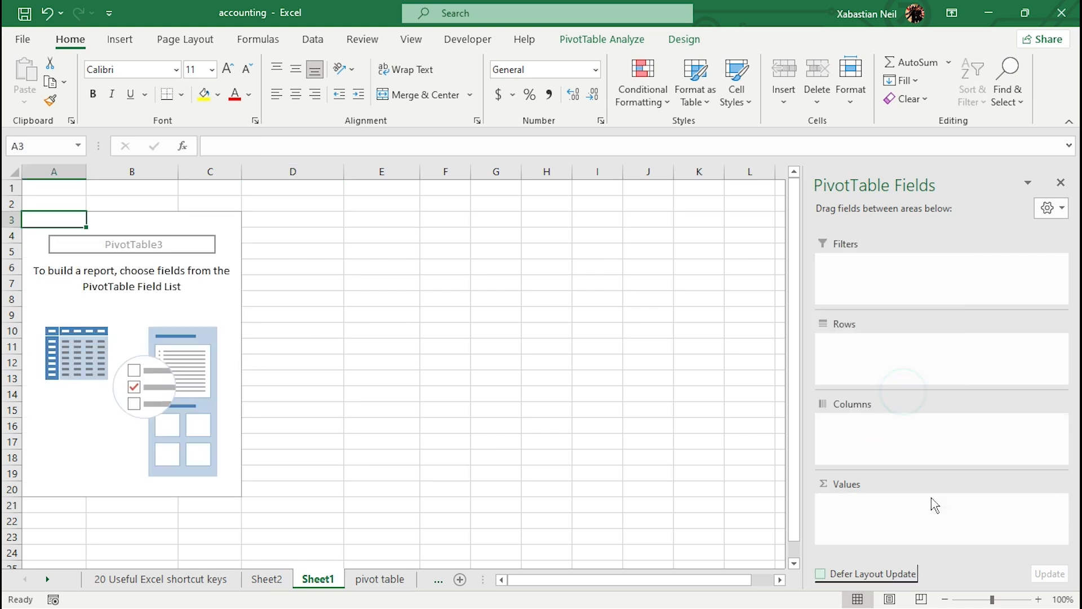
left_click(1061, 182)
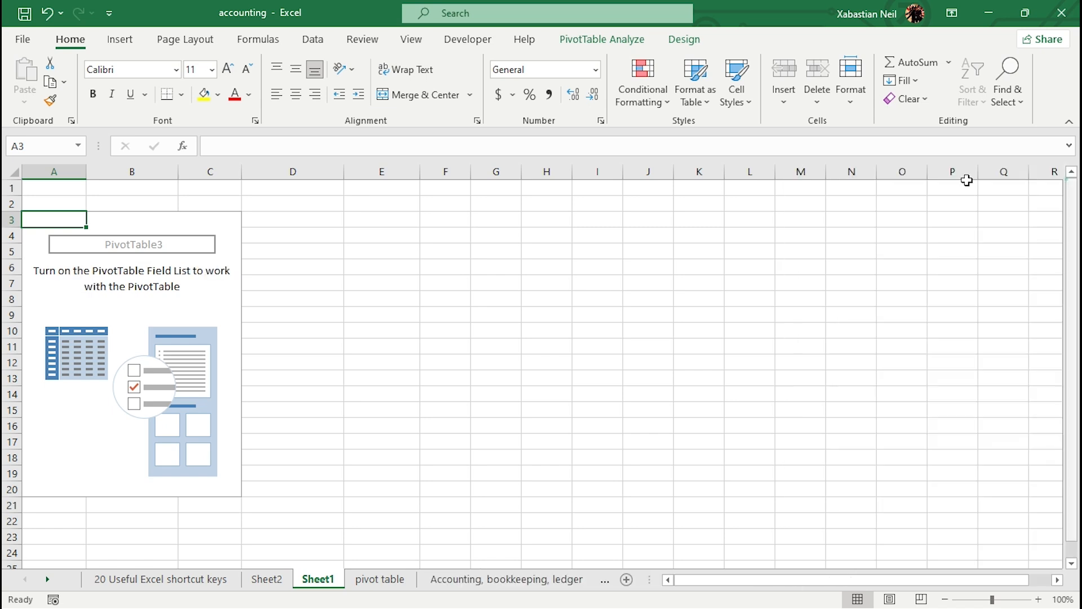
Step: Delete Sheet1 permanently from the workbook
right_click(338, 589)
left_click(406, 390)
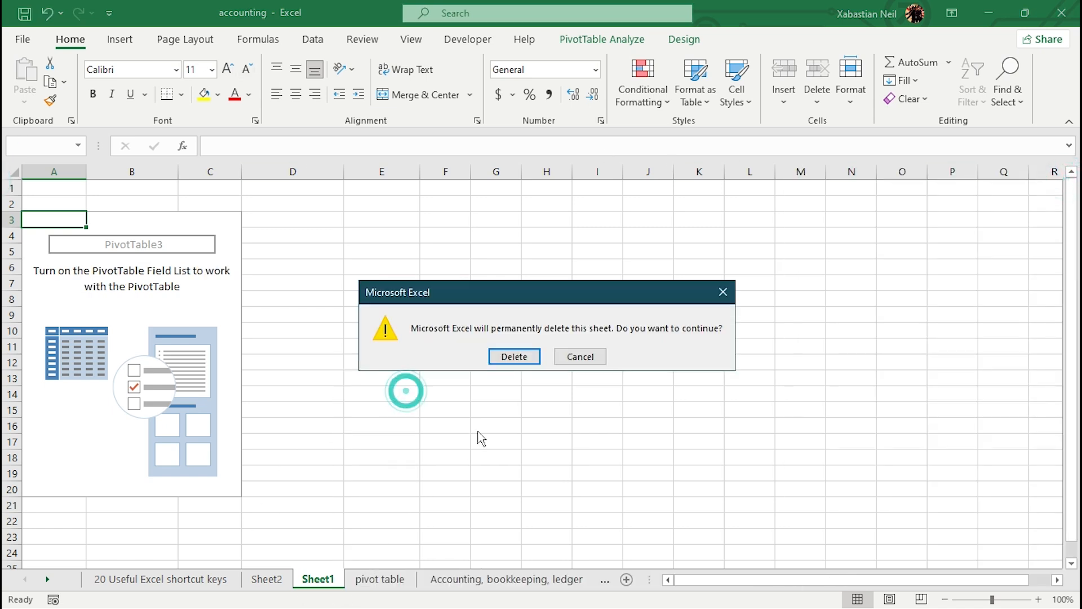
left_click(516, 356)
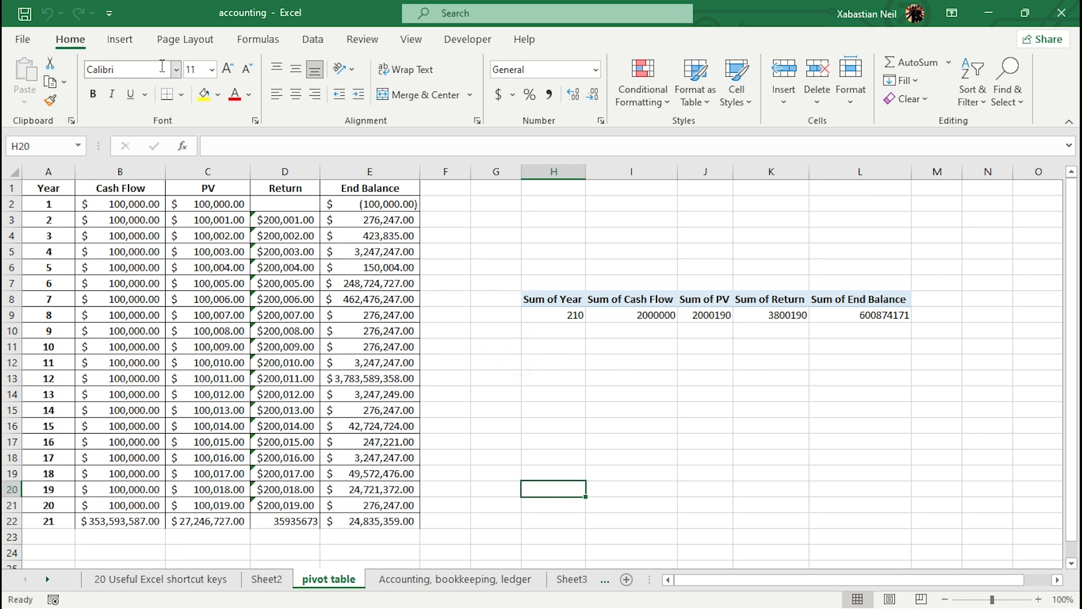
Step: Create a PivotTable from the range A1:E22, placed at cell H20 of the existing pivot table sheet
left_click(119, 39)
left_click(31, 76)
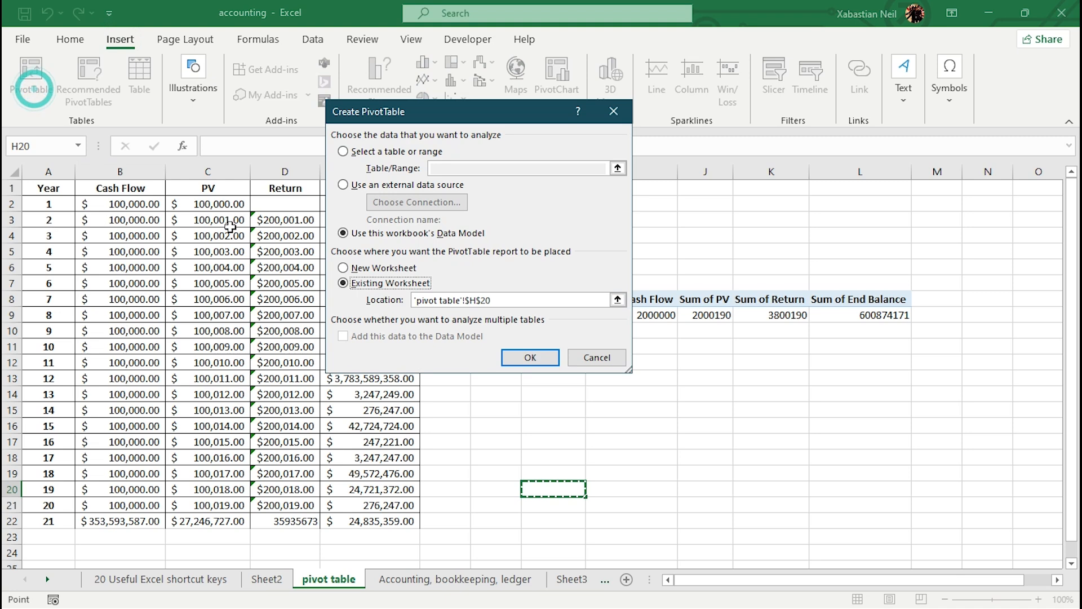
left_click(343, 151)
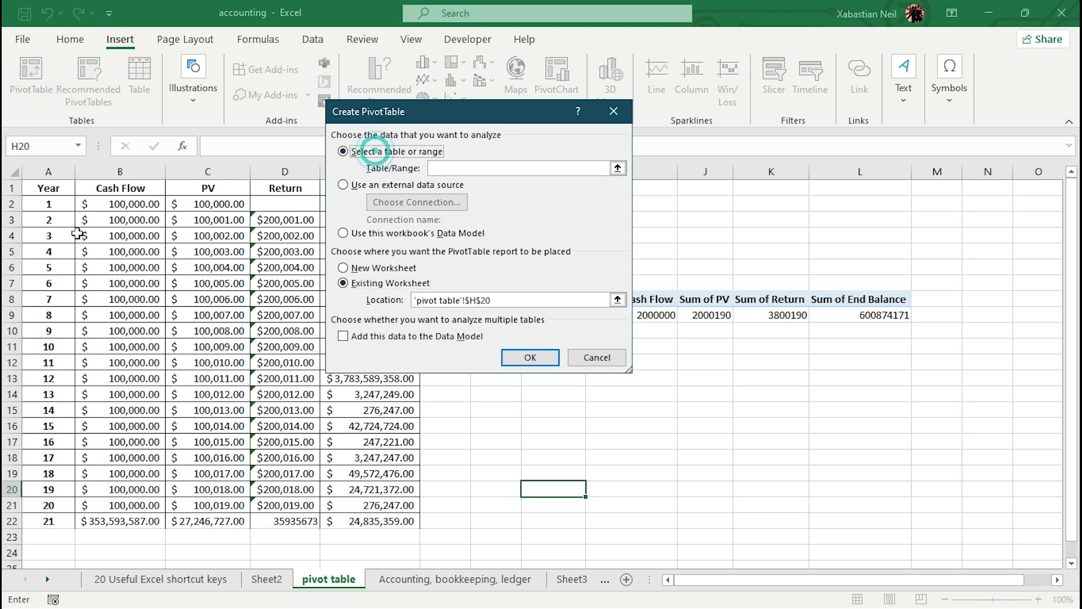
left_click_drag(48, 187, 410, 521)
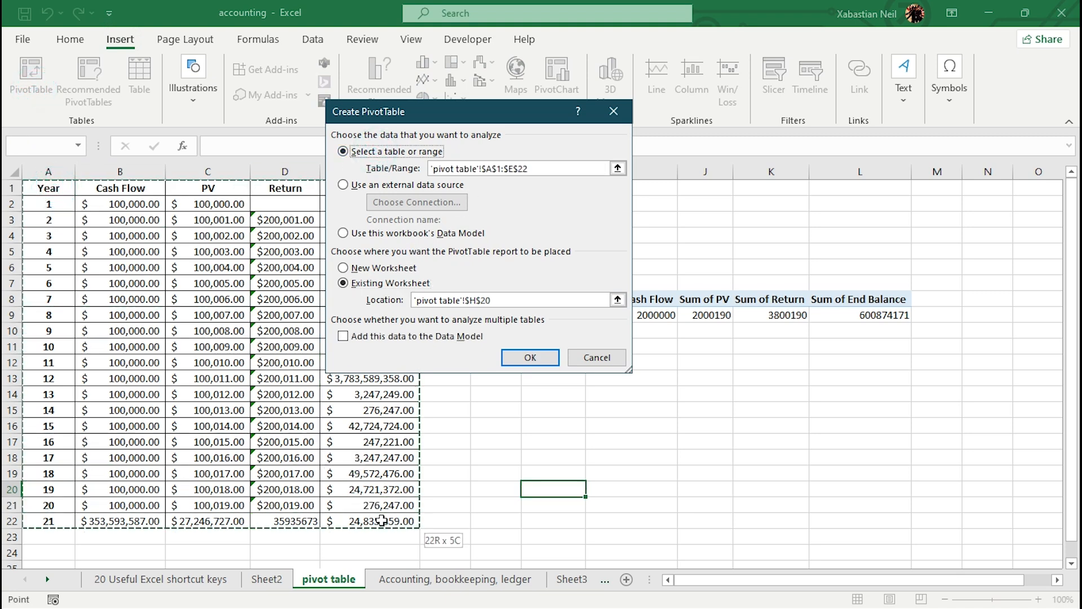
left_click(530, 357)
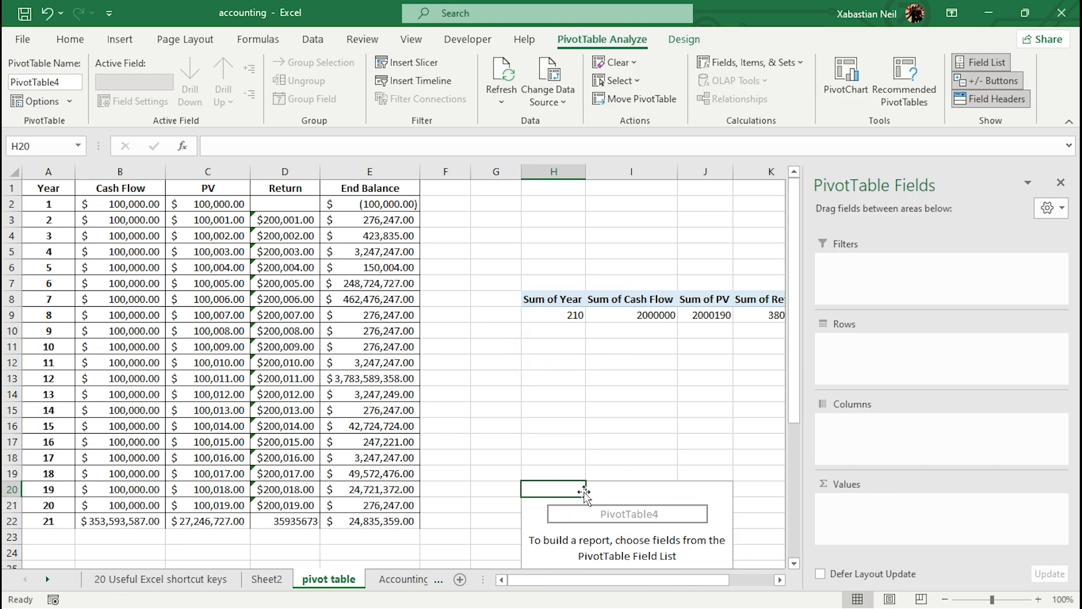
Step: Check the value field settings of Sum of Cash Flow in the existing PivotTable and close them without changes
left_click(601, 519)
left_click(600, 540)
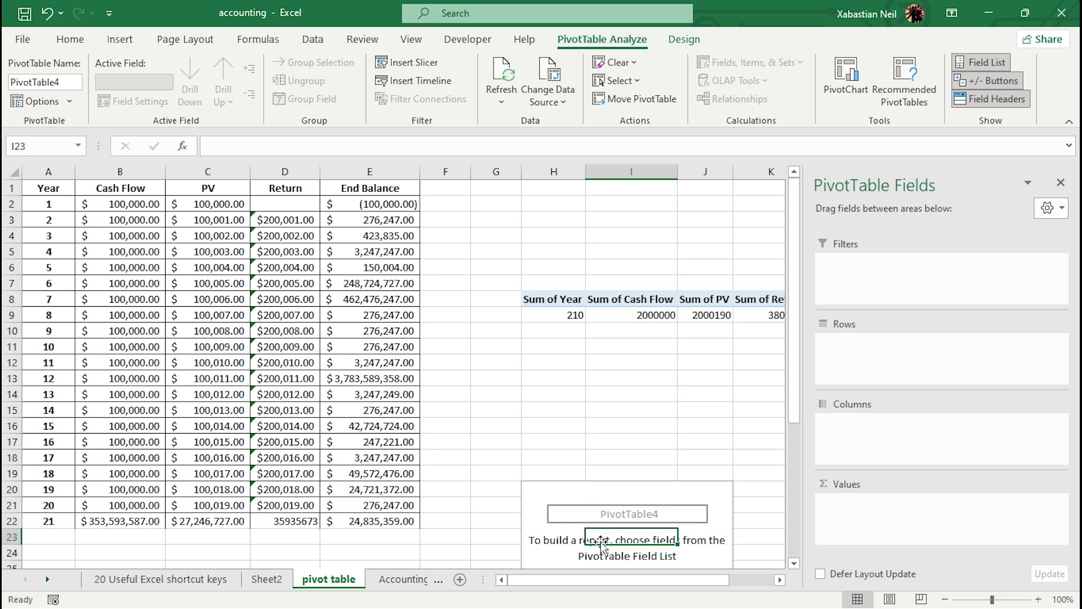
left_click(650, 554)
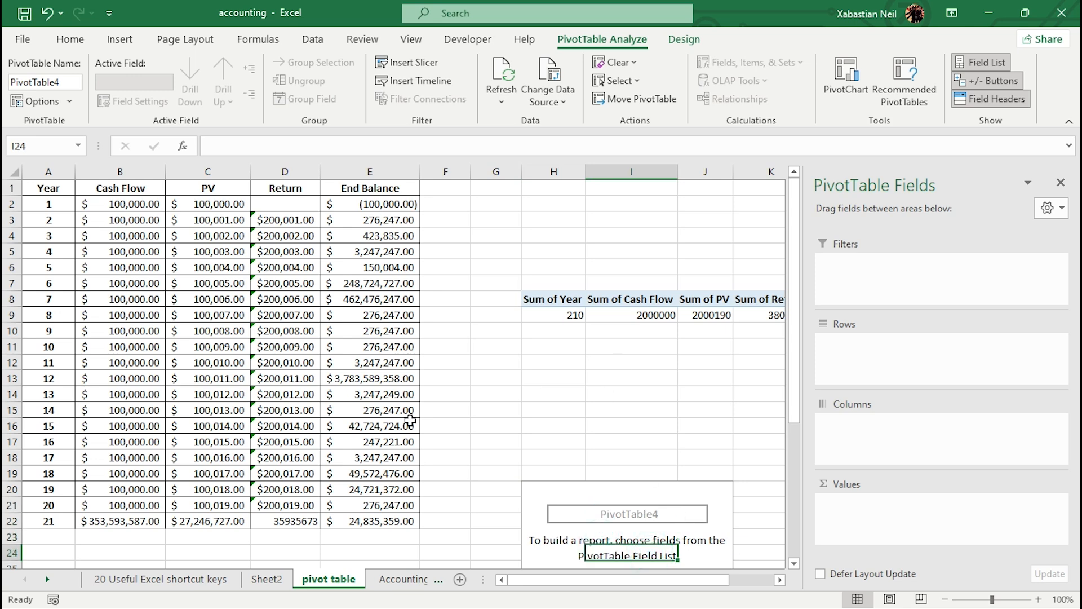
left_click(591, 373)
double_click(628, 300)
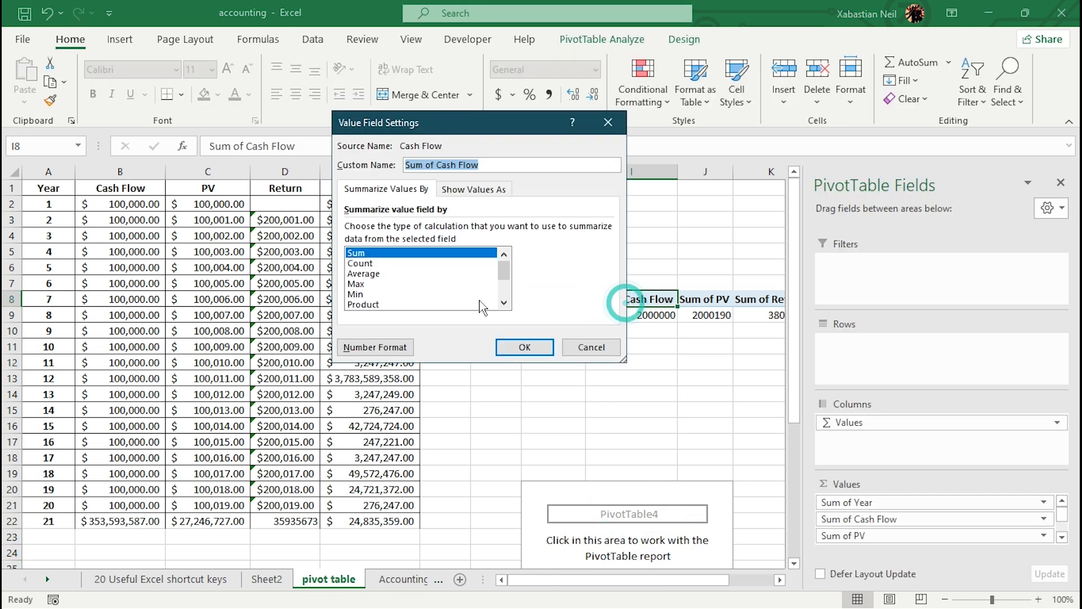
left_click(609, 123)
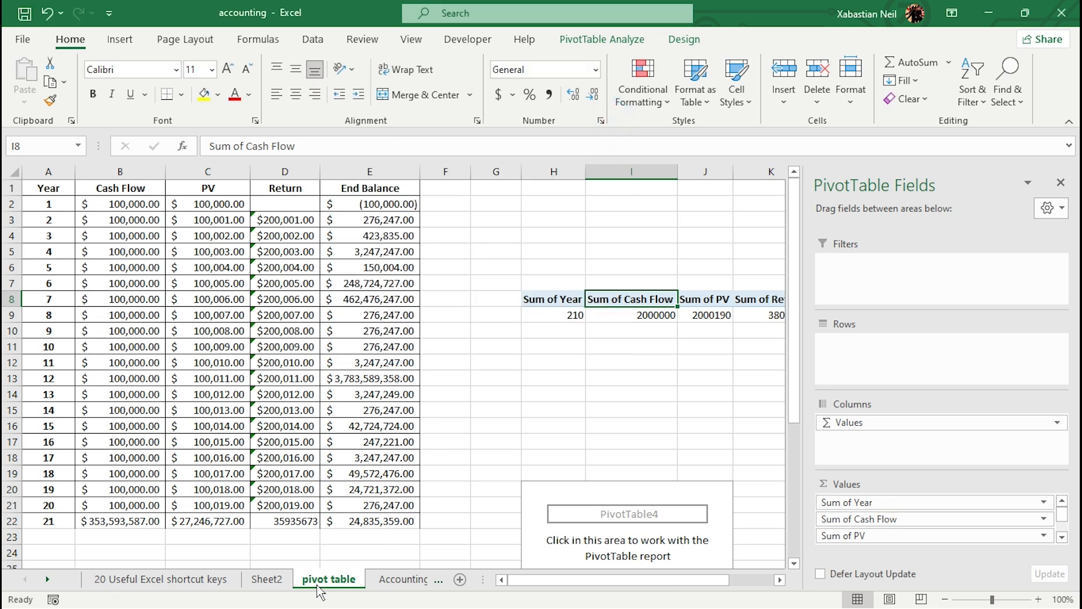
Step: Examine the empty PivotTable placeholder at H20 and the last row of the source data on the pivot table sheet
left_click(281, 585)
left_click(324, 581)
scroll(575, 521, "down", 2)
scroll(661, 394, "down", 5)
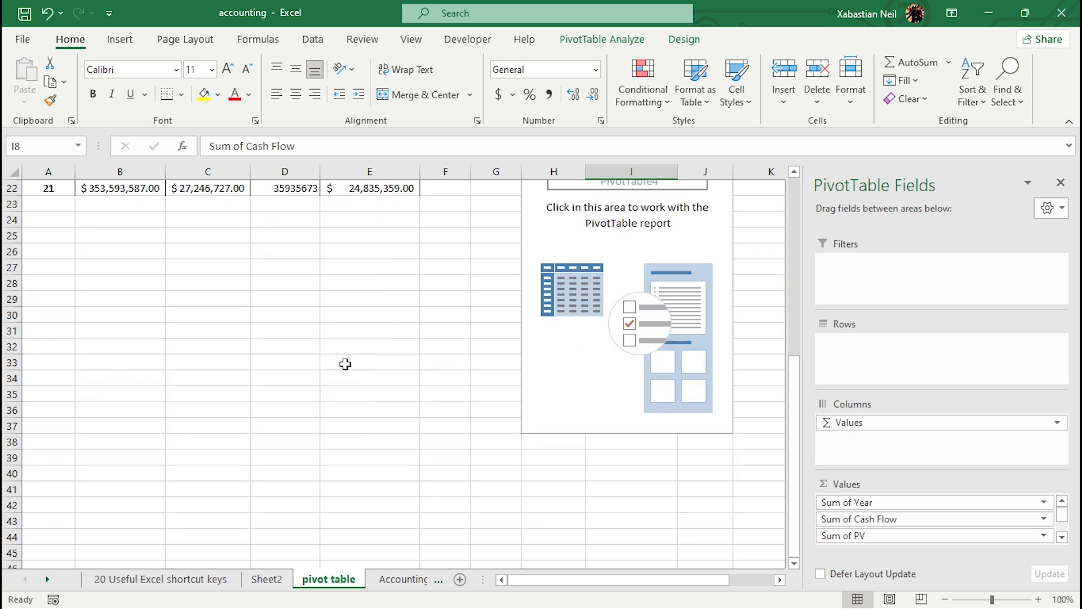
left_click(598, 299)
left_click(631, 328)
scroll(632, 328, "up", 2)
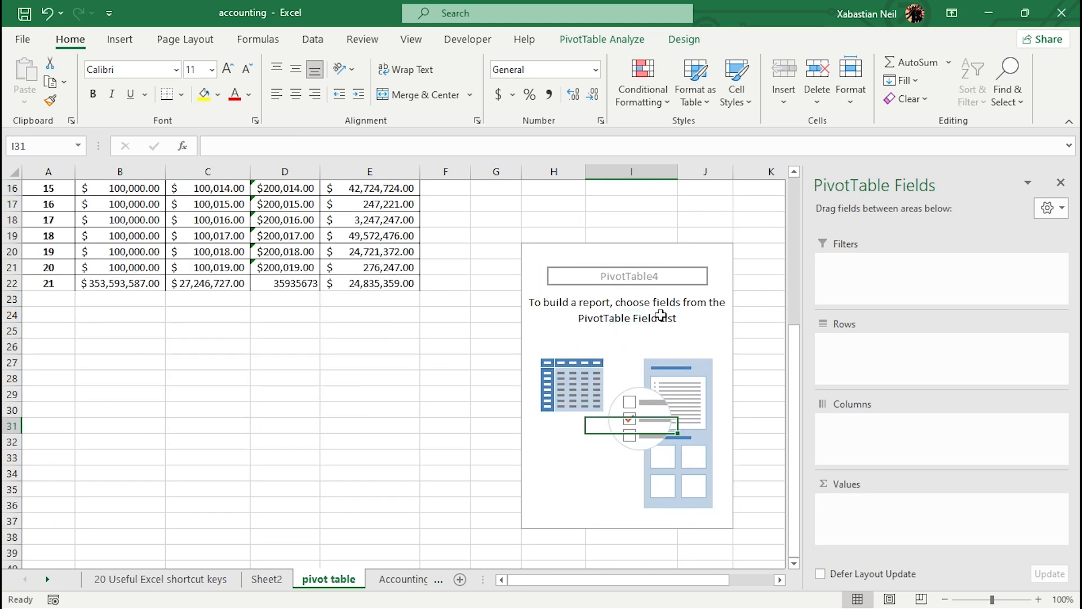
left_click(689, 281)
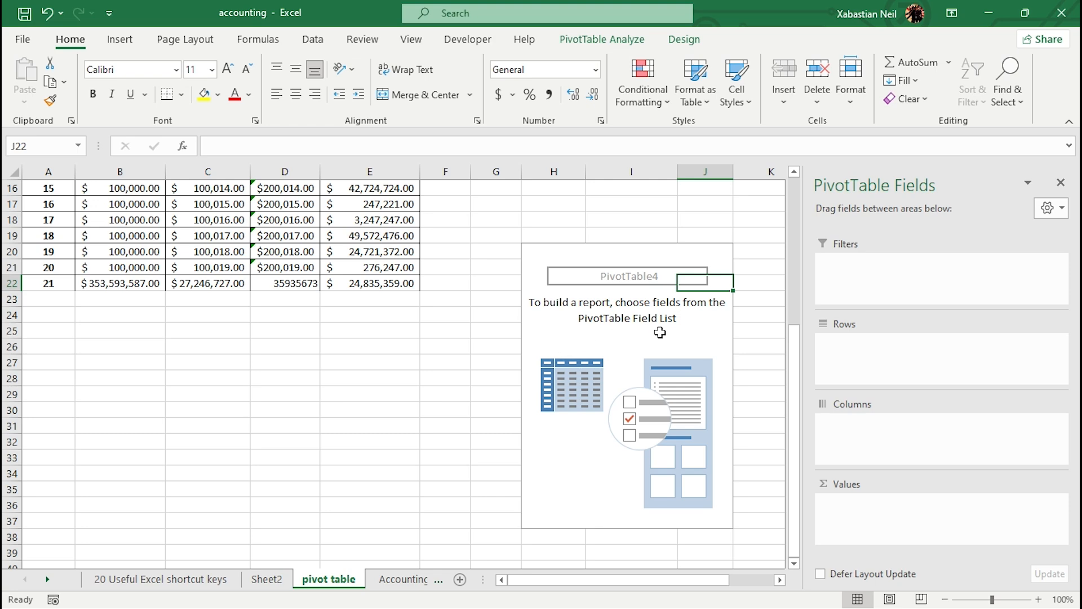
scroll(660, 333, "up", 5)
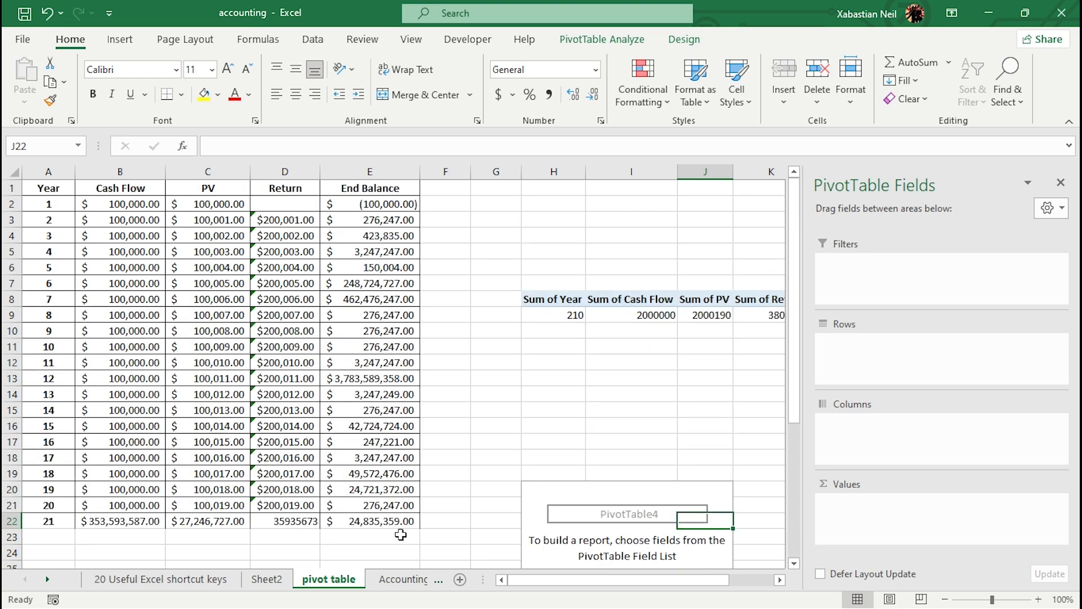
left_click(402, 524)
double_click(405, 518)
Step: Create another PivotTable from the range A1:E22 of the pivot table sheet, placed on a new worksheet
left_click(605, 342)
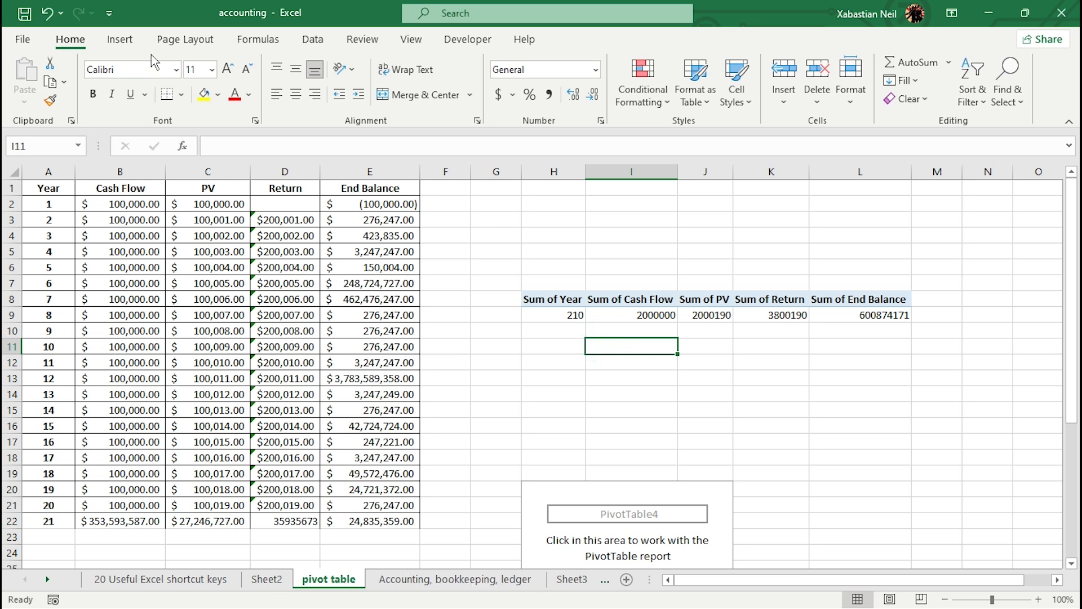
left_click(129, 50)
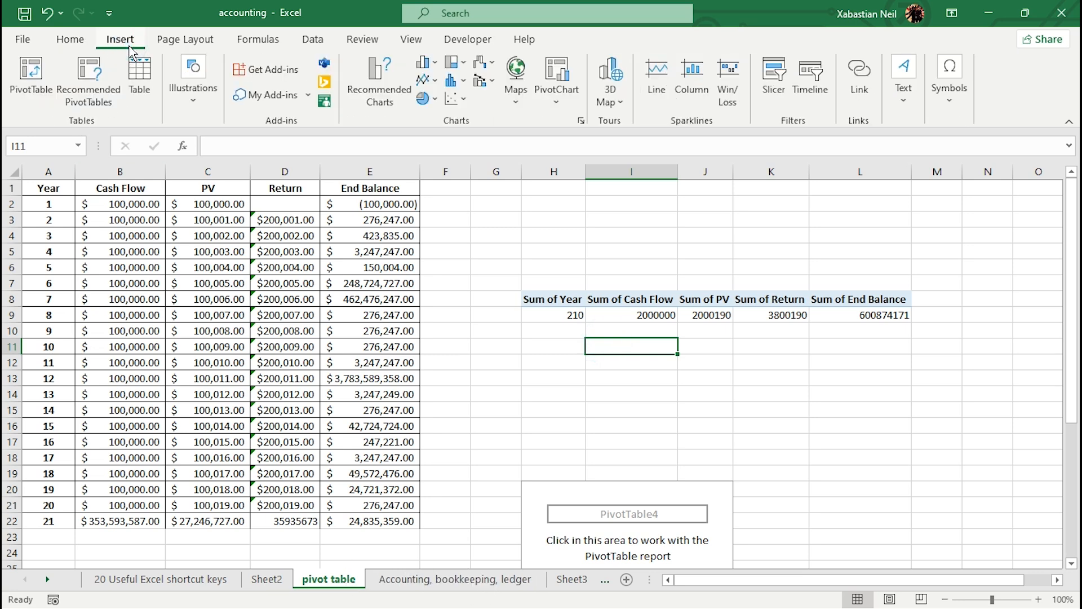
left_click(31, 76)
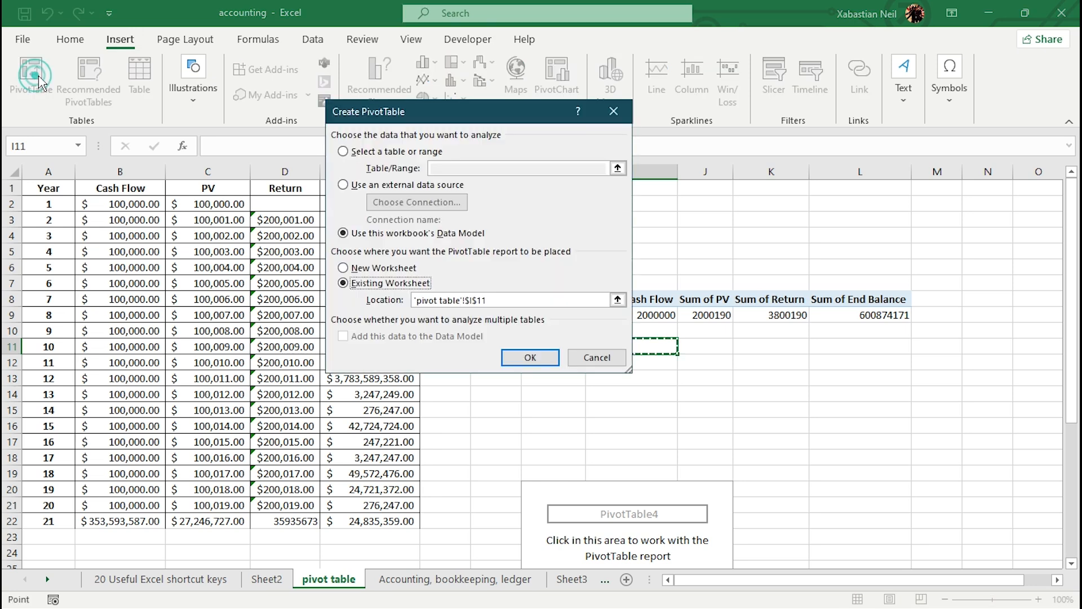
left_click(344, 268)
left_click(343, 151)
left_click_drag(389, 527, 38, 185)
left_click(530, 358)
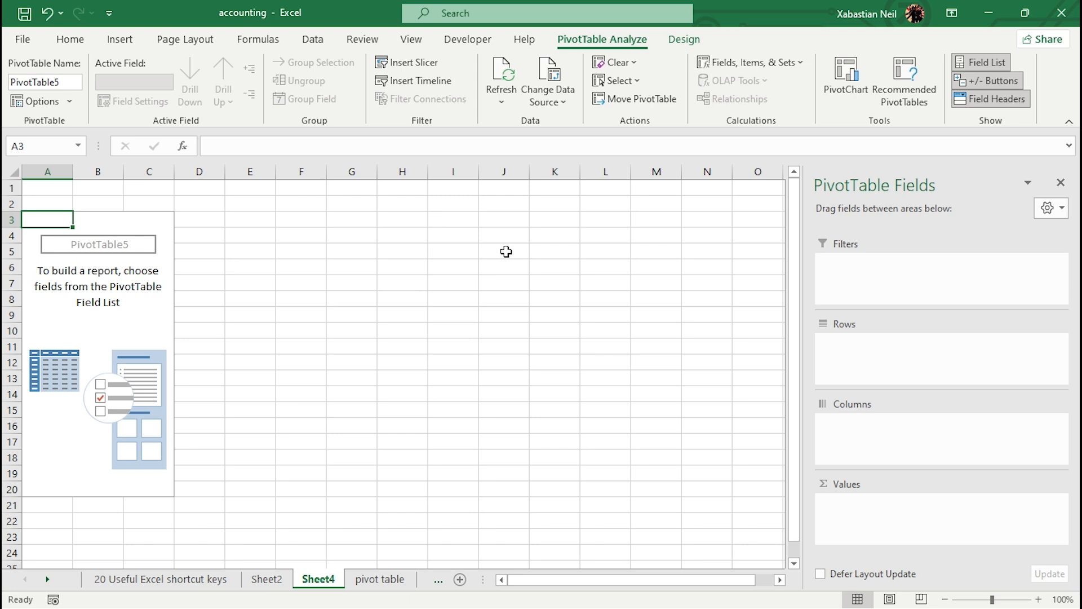
Step: Change the PivotTable field list layout to show the fields section stacked above the areas section
left_click(309, 268)
left_click(160, 257)
left_click(969, 283)
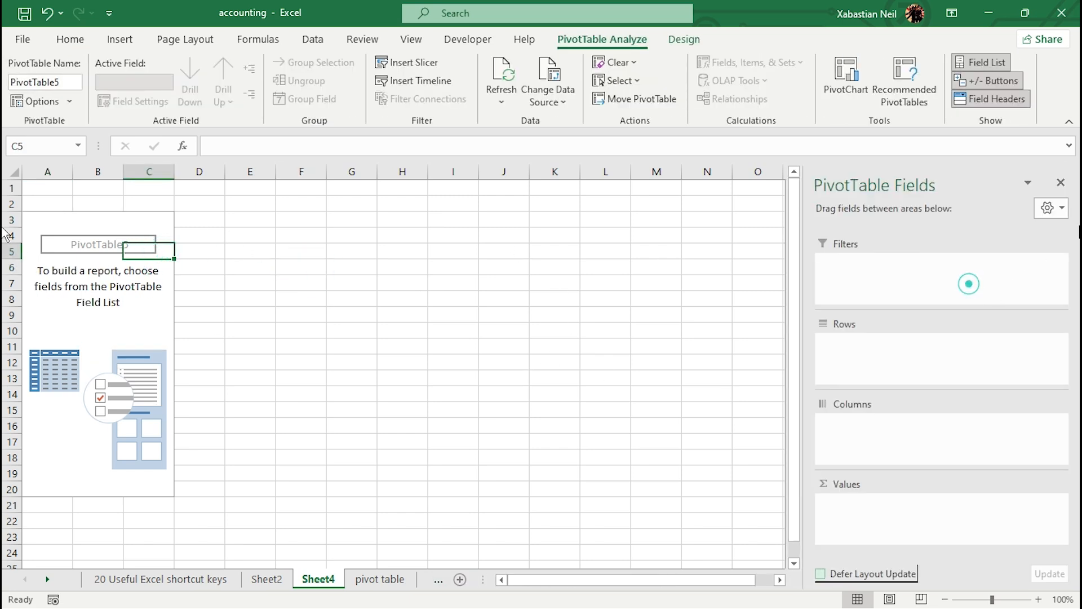
left_click(1054, 209)
left_click(942, 237)
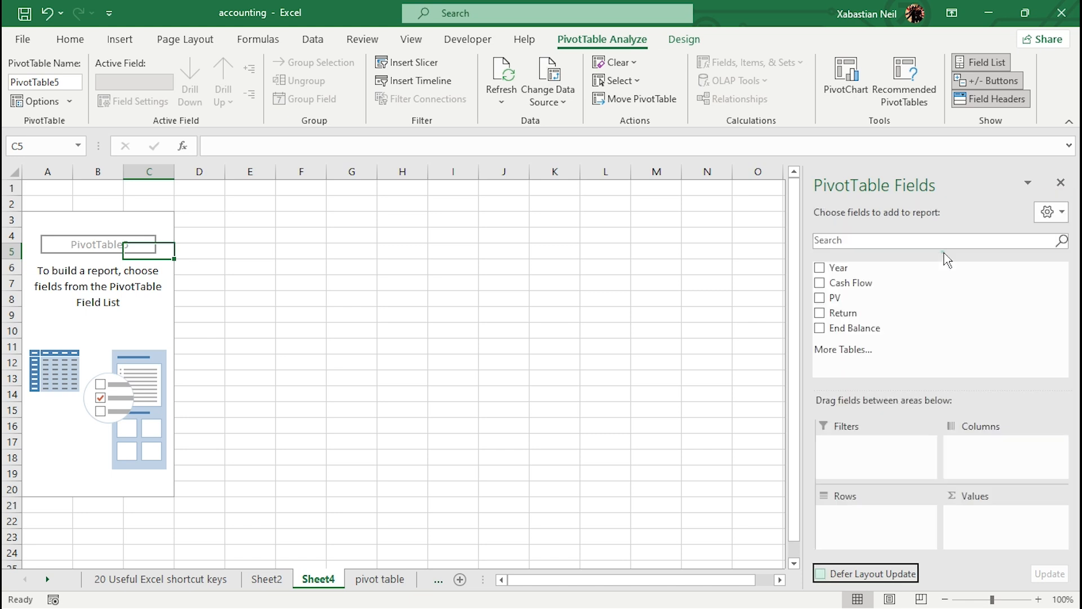
Step: Add the Year, Cash Flow and End Balance fields to the Sheet4 PivotTable
left_click(819, 268)
left_click(820, 283)
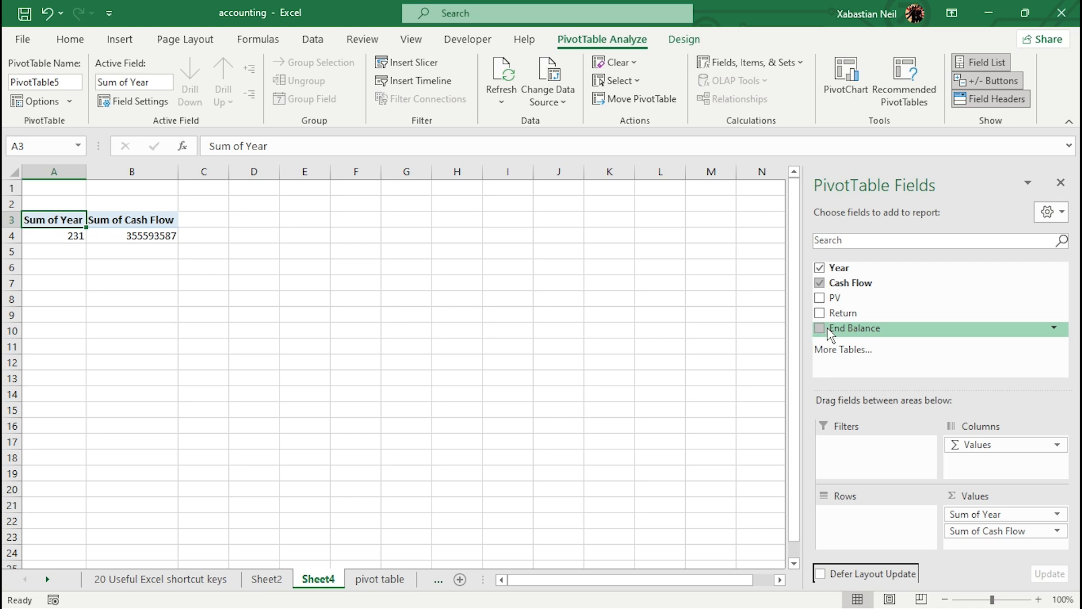
left_click(827, 331)
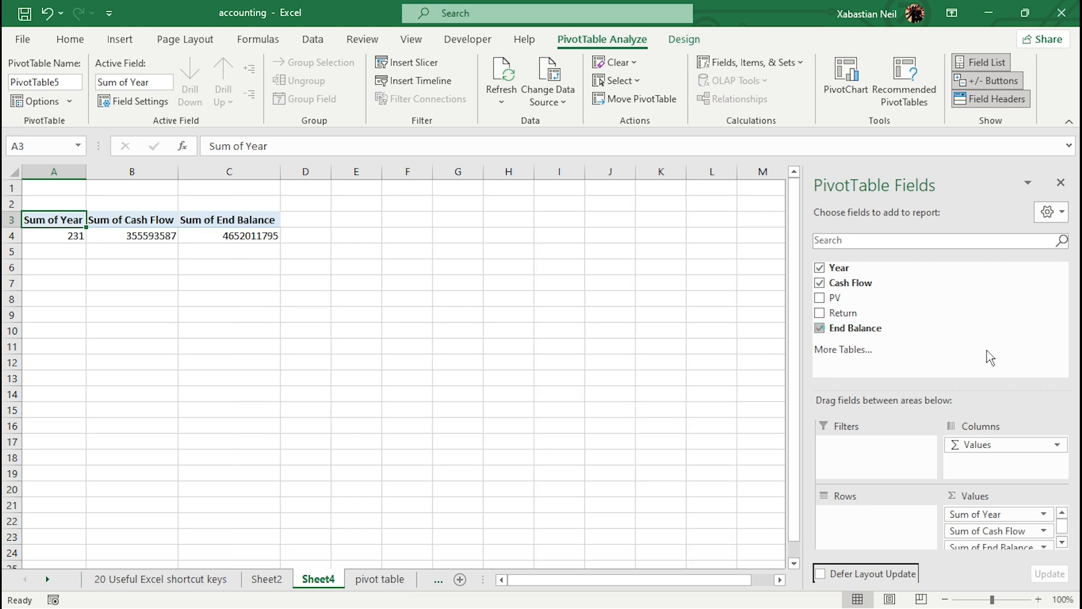
Step: Filter the End Balance field to exclude $(100,000.00), $462,476,247.00 and $3,783,589,358.00
left_click(1055, 329)
scroll(678, 219, "down", 5)
scroll(658, 230, "up", 3)
scroll(658, 230, "down", 3)
scroll(659, 231, "up", 3)
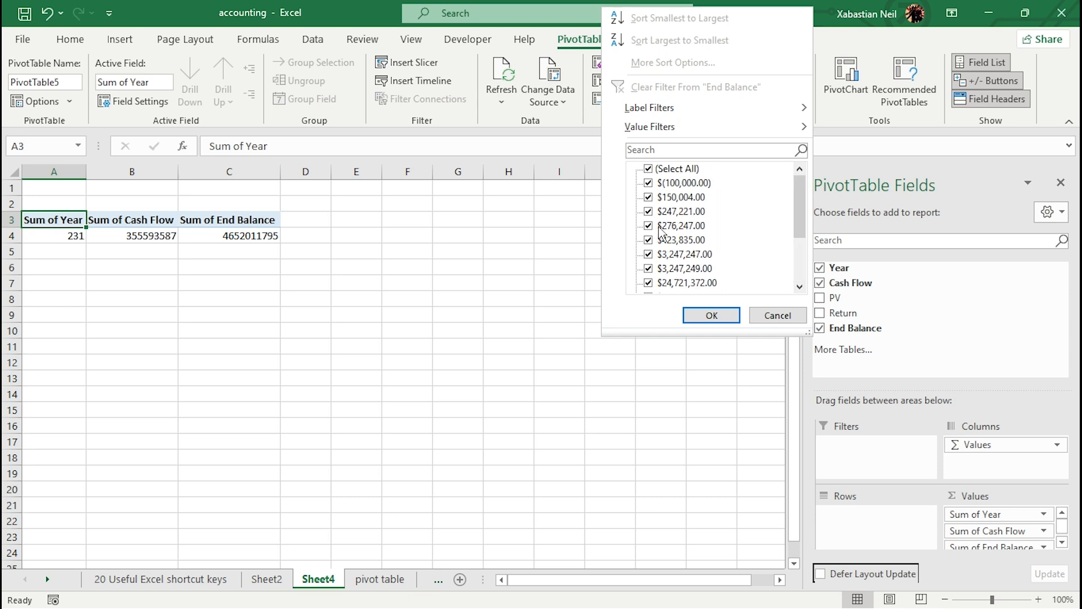
left_click(658, 183)
scroll(658, 271, "down", 5)
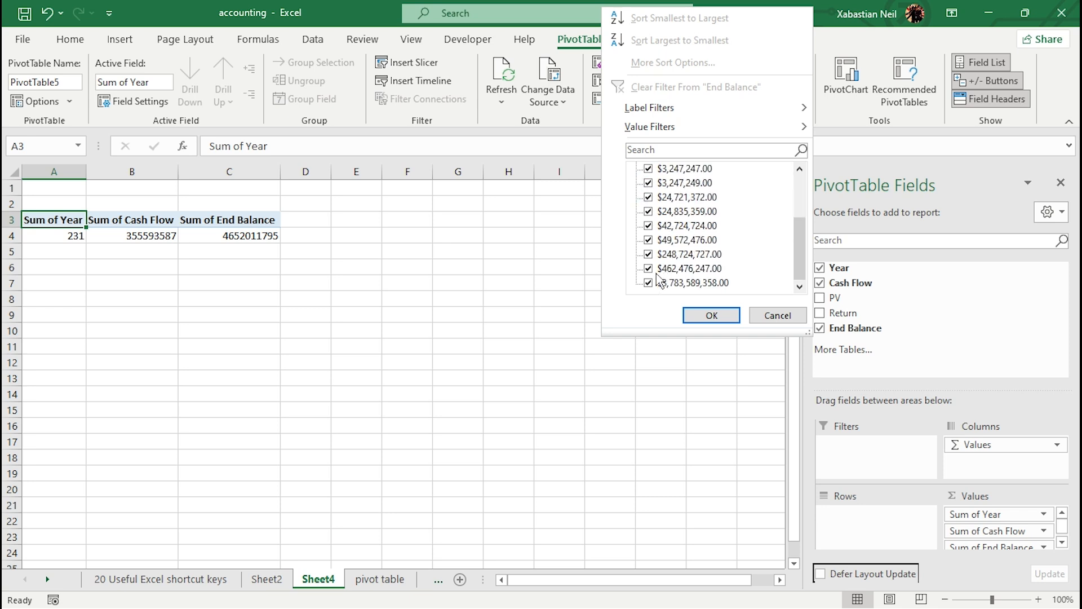
left_click(649, 269)
left_click(649, 283)
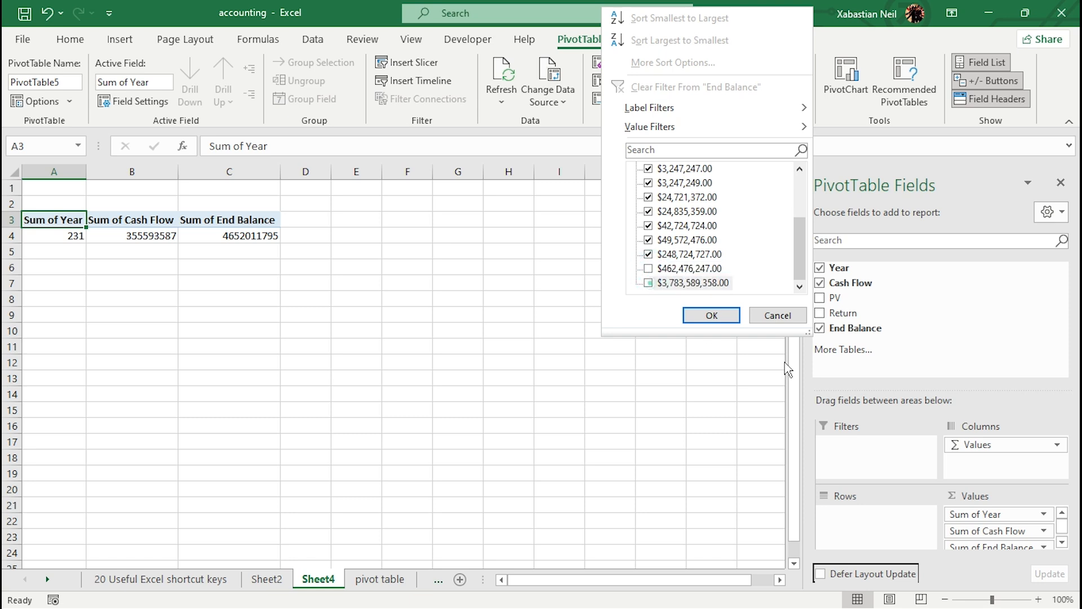
left_click(728, 320)
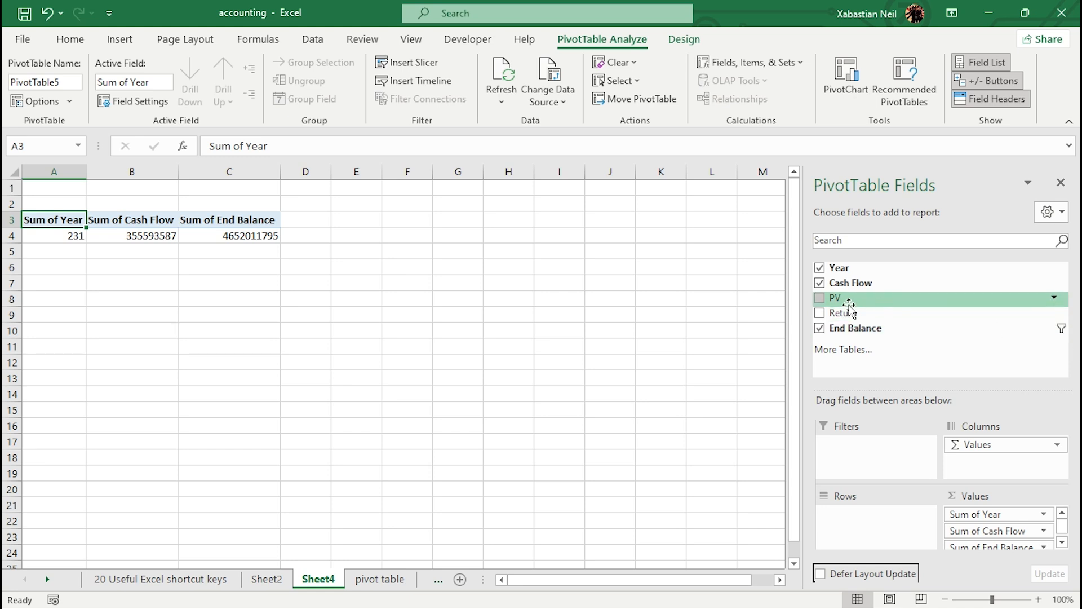
Step: Create a new PivotTable that can use more tables and expand Table_ExternalData_1 in its field list
left_click(835, 351)
left_click(545, 286)
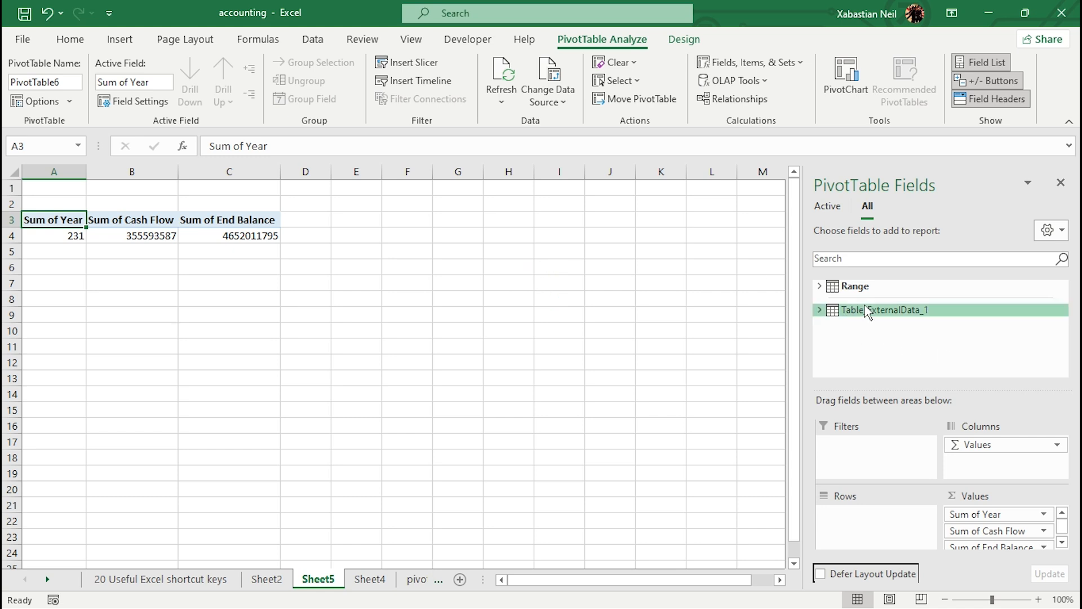
left_click(820, 310)
Step: Add Range[Year], Range[Cash Flow], Range[PV], Range[Return] and Range[End Balance] from Table_ExternalData_1 to the Sheet5 PivotTable
left_click(847, 299)
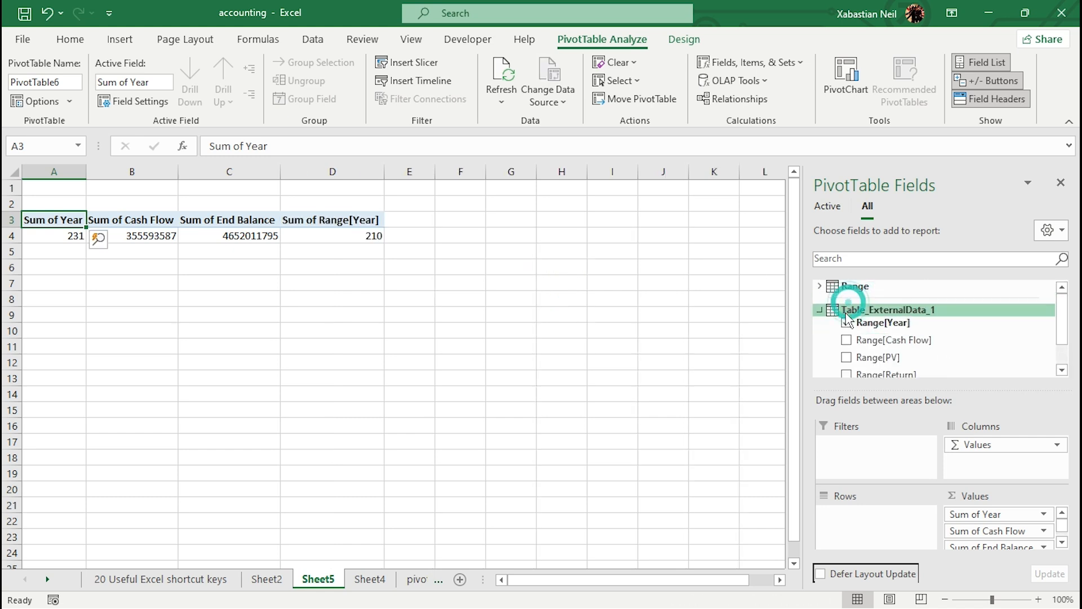
left_click(847, 340)
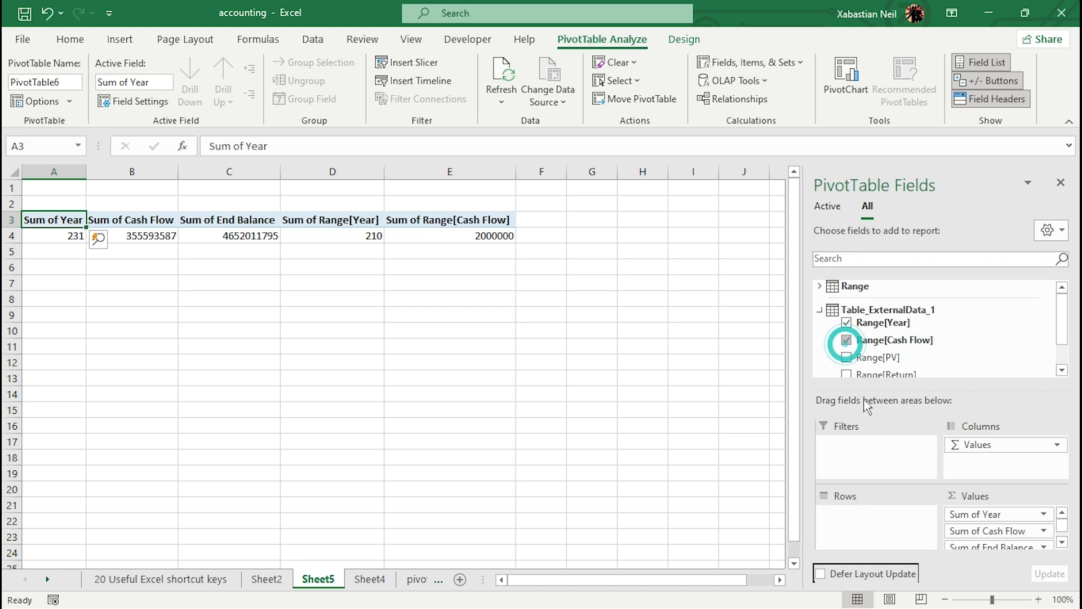
left_click(846, 358)
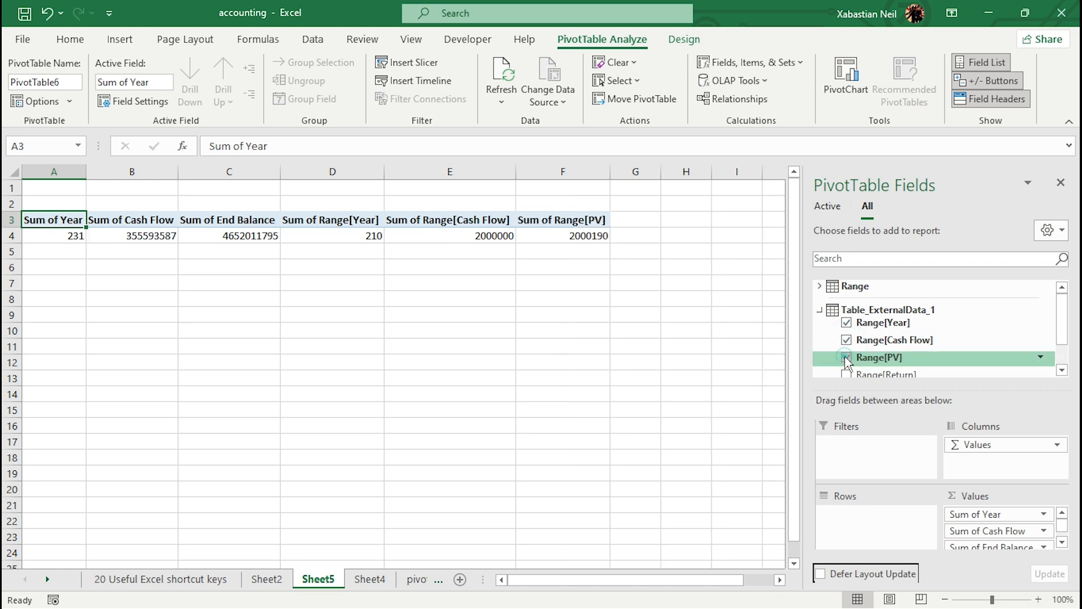
scroll(846, 347, "down", 2)
left_click(847, 342)
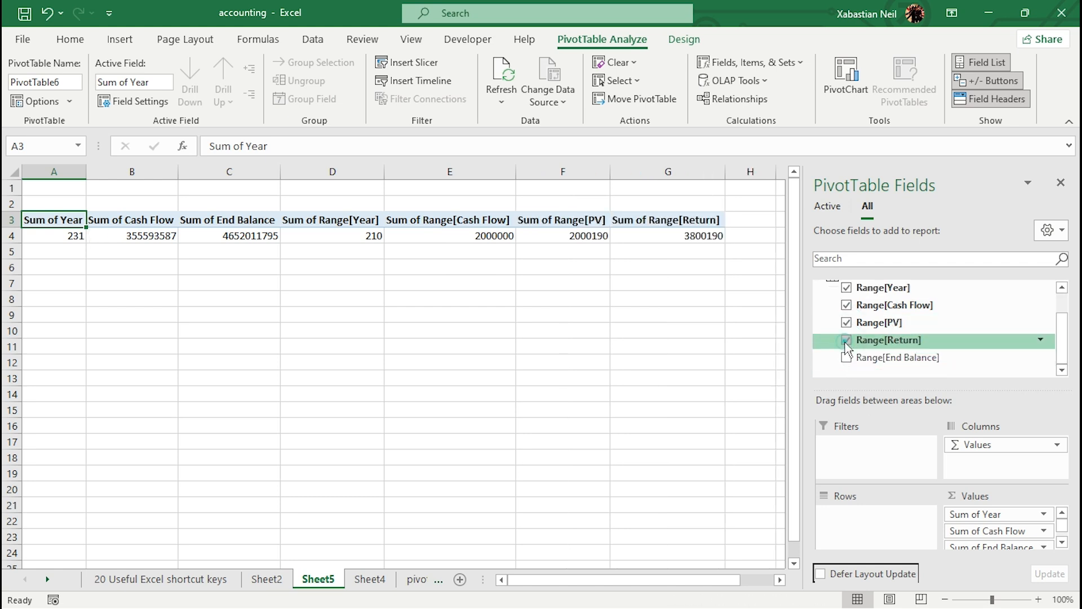
left_click(845, 361)
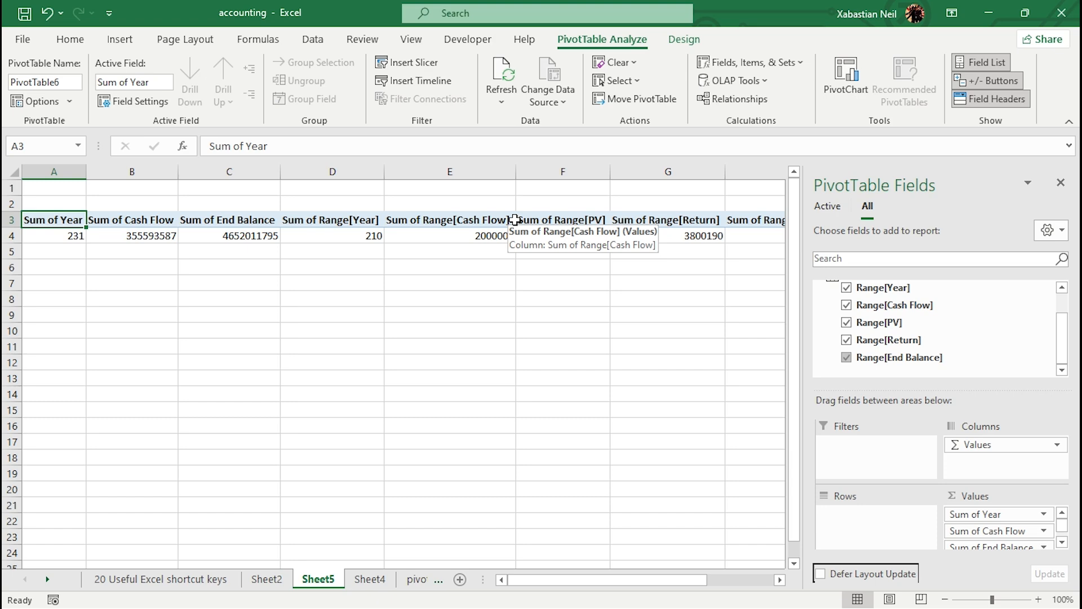
Step: Leave the Sheet5 PivotTable and display the 20 Useful Excel shortcut keys sheet
left_click(350, 282)
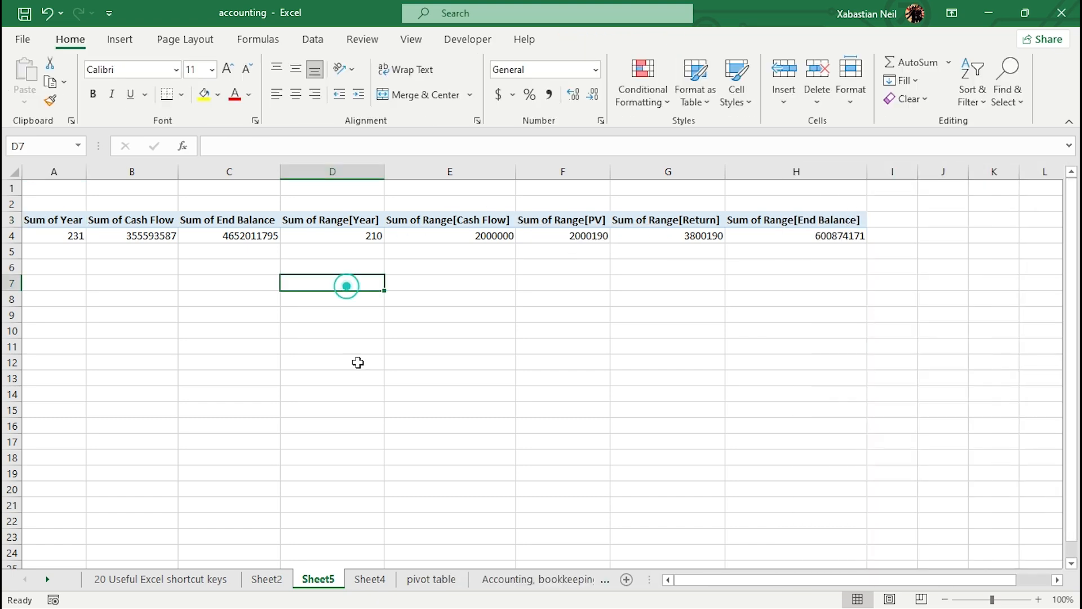
left_click(268, 583)
left_click(212, 584)
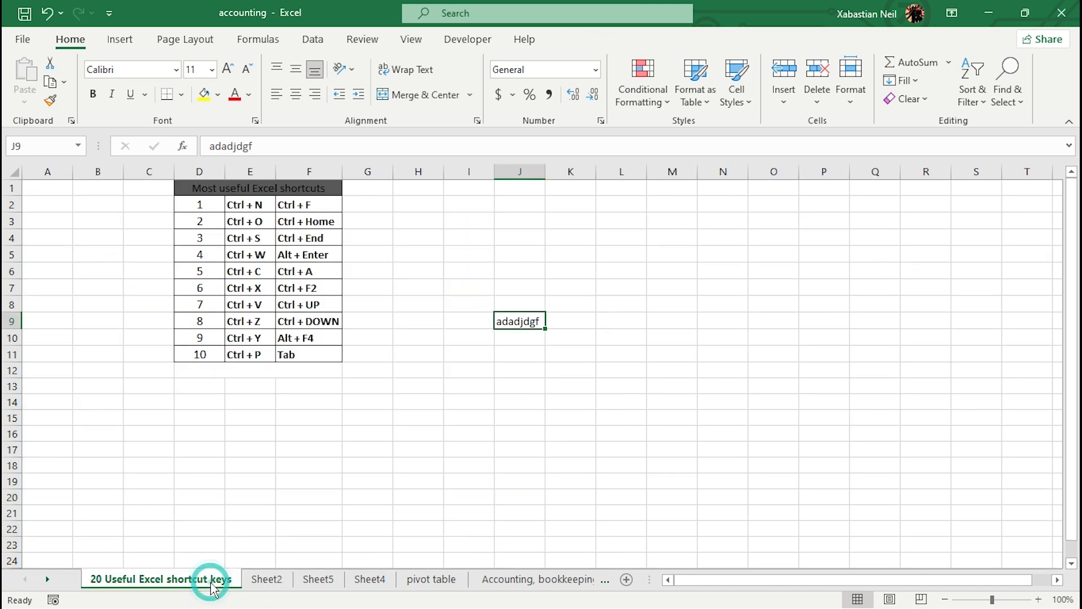